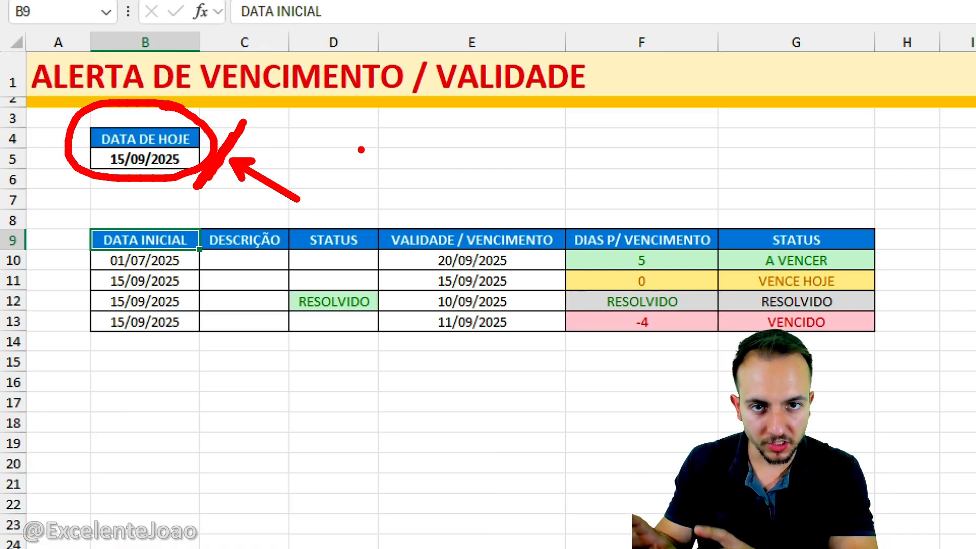
key("Escape")
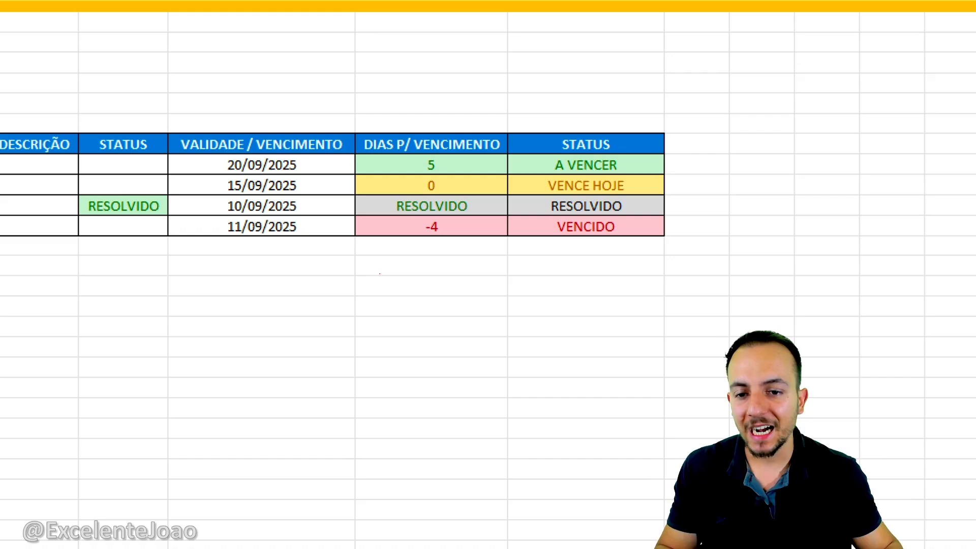
left_click_drag(370, 202, 428, 206)
left_click_drag(384, 225, 423, 230)
left_click_drag(289, 206, 335, 214)
left_click_drag(284, 225, 325, 229)
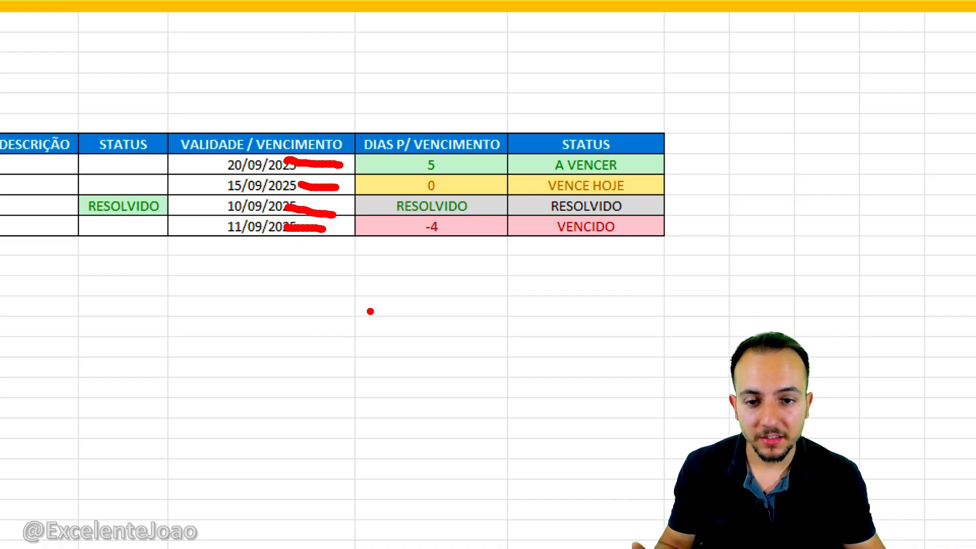
mouse_move(527, 240)
left_mouse_down()
mouse_move(542, 256)
mouse_move(478, 298)
left_mouse_up()
left_click_drag(441, 246, 383, 303)
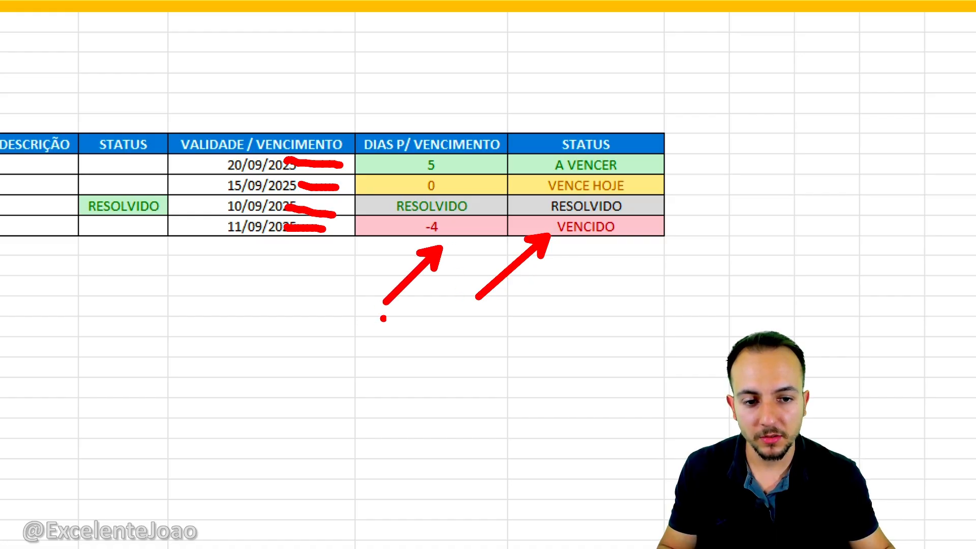
left_click_drag(649, 207, 703, 234)
left_click_drag(501, 211, 541, 231)
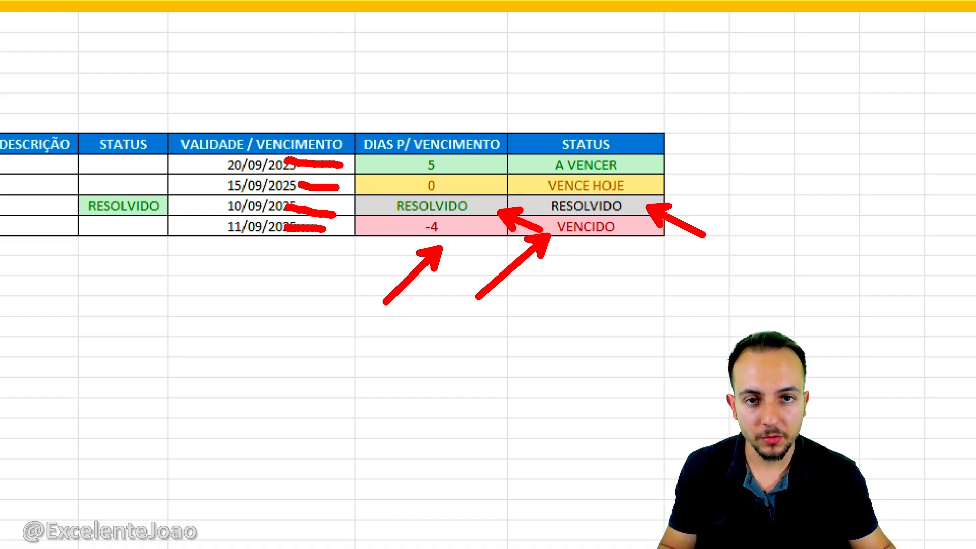
left_click_drag(630, 184, 693, 162)
left_click_drag(460, 188, 500, 169)
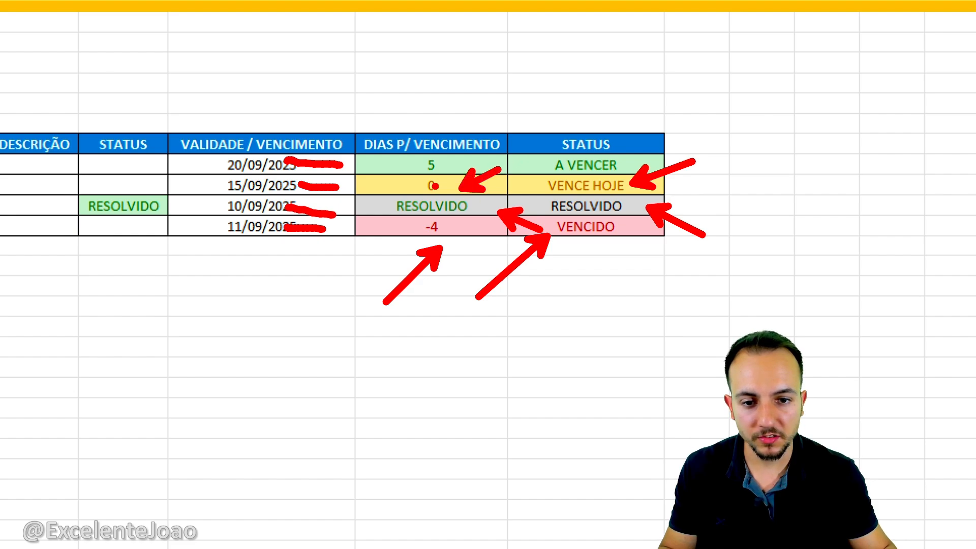
left_click_drag(620, 155, 795, 43)
left_click_drag(448, 160, 526, 110)
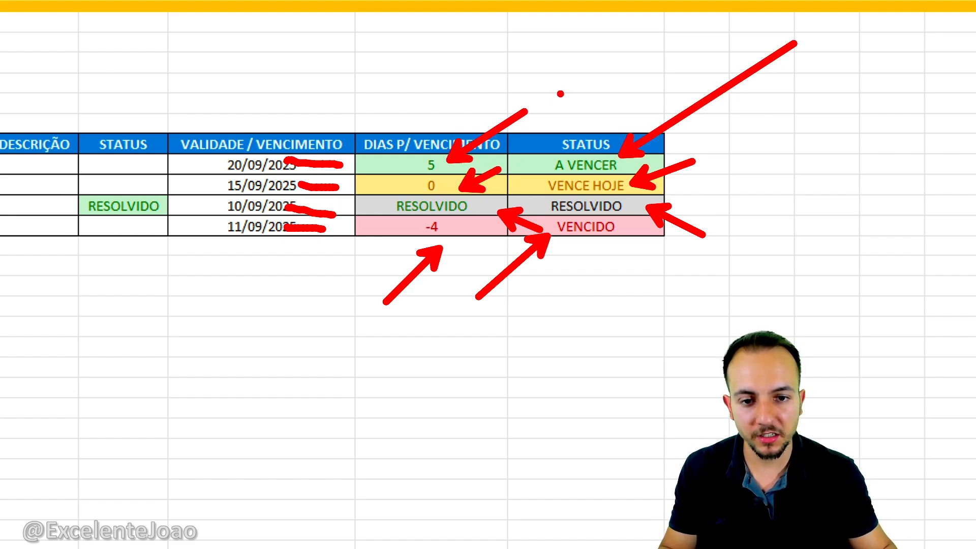
key("Escape")
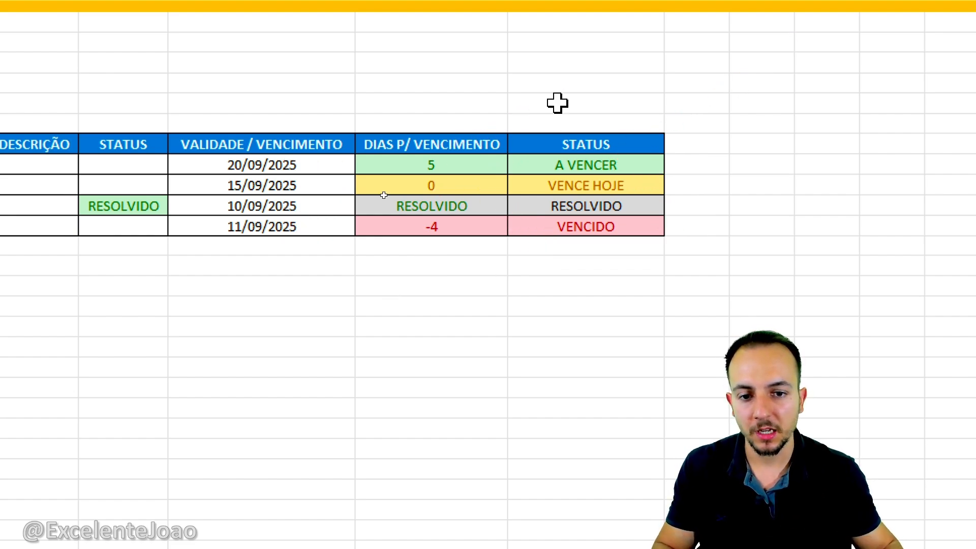
key("ctrl+2")
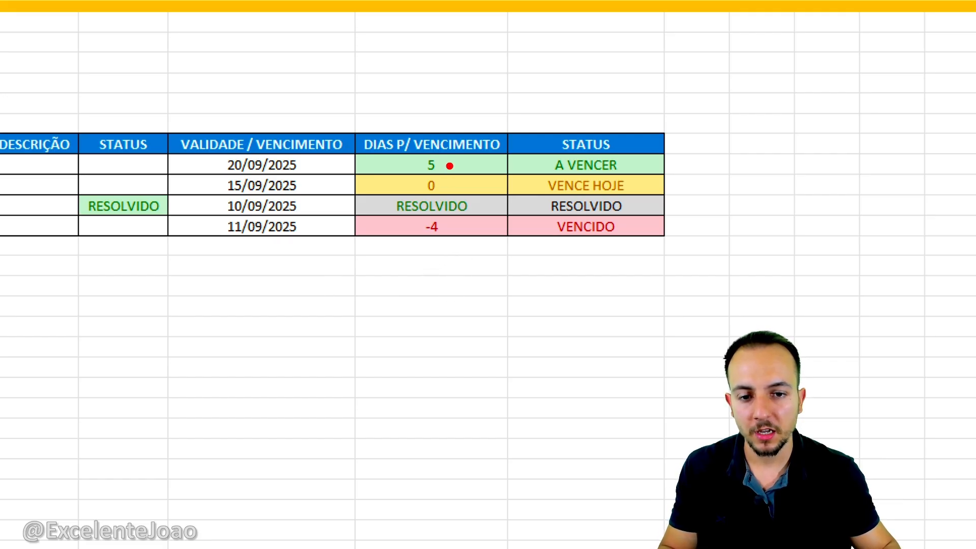
left_click_drag(449, 159, 562, 93)
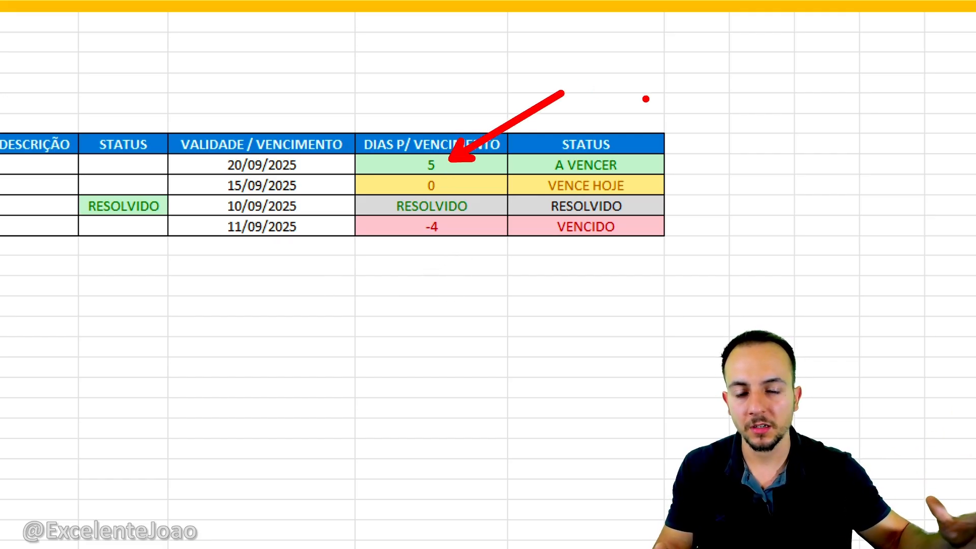
left_click_drag(416, 147, 445, 175)
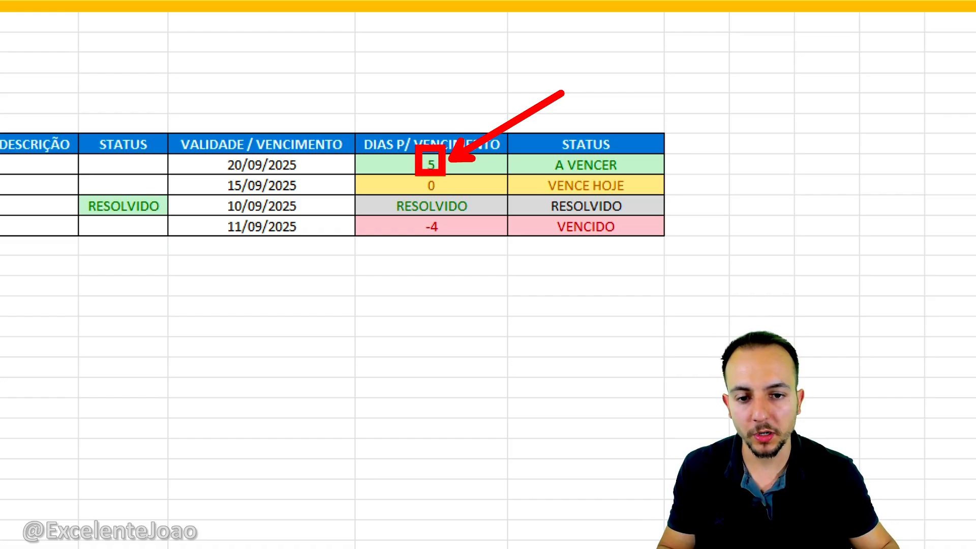
left_click_drag(630, 167, 697, 147)
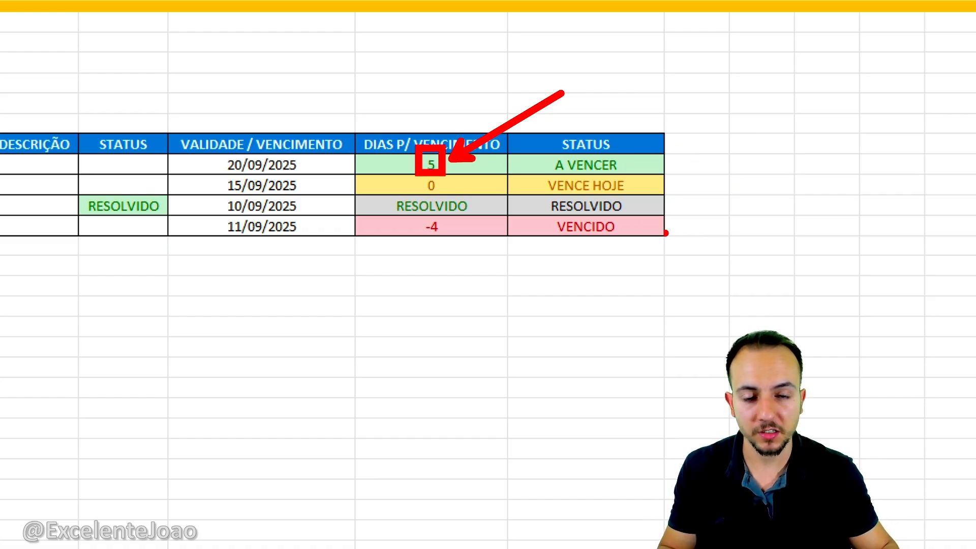
mouse_move(414, 171)
left_mouse_down()
mouse_move(506, 198)
mouse_move(667, 199)
left_mouse_up()
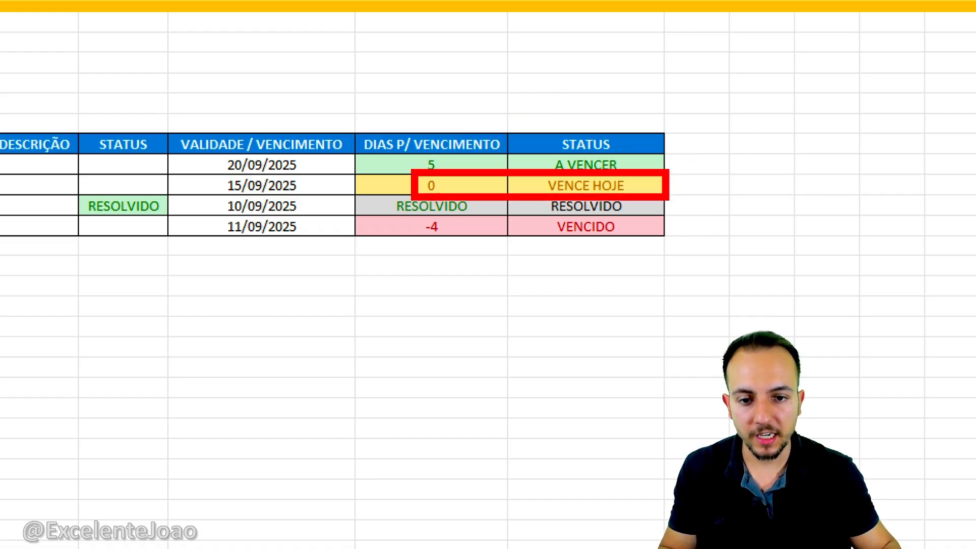
left_click_drag(442, 192, 481, 166)
left_click_drag(636, 179, 697, 153)
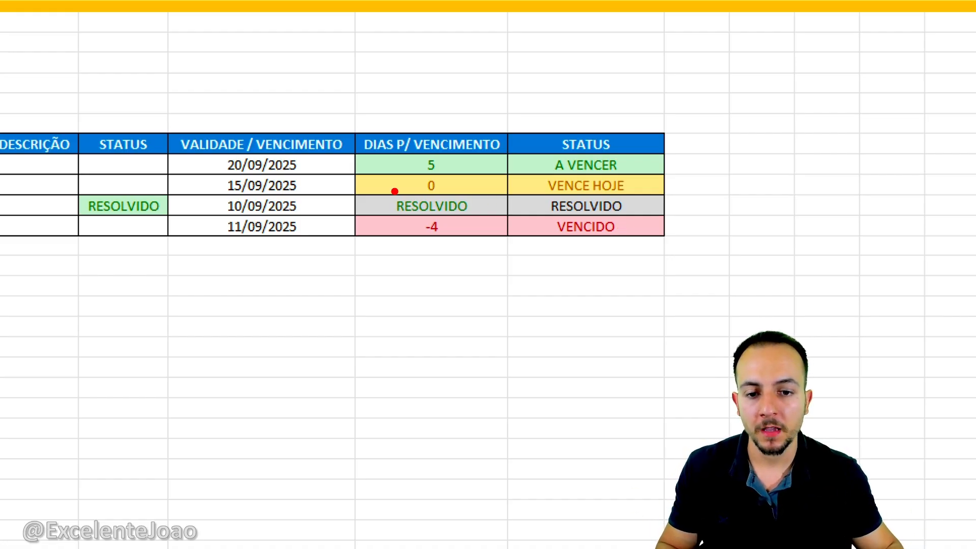
left_click_drag(377, 189, 484, 220)
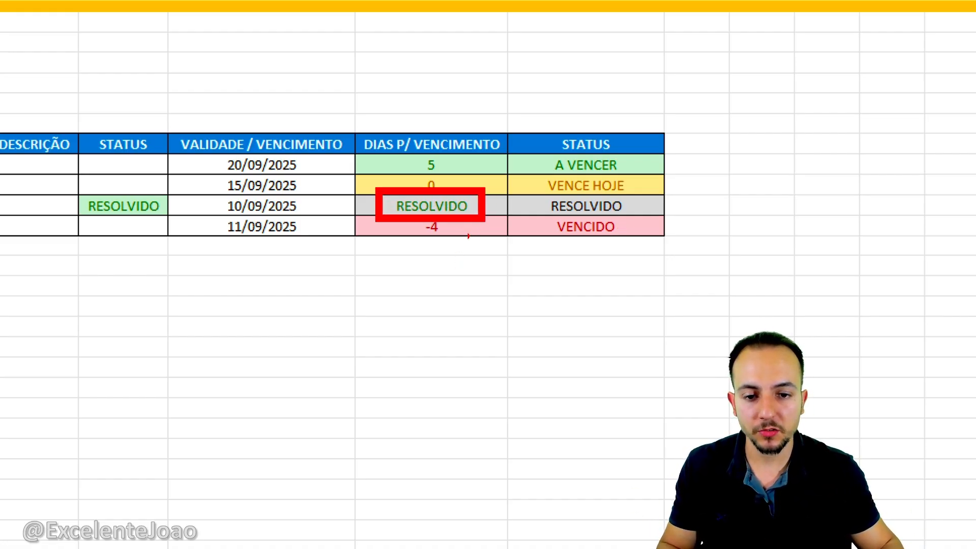
mouse_move(319, 315)
left_mouse_down()
mouse_move(303, 345)
mouse_move(320, 315)
left_mouse_up()
mouse_move(377, 299)
left_mouse_down()
mouse_move(360, 348)
mouse_move(402, 355)
left_mouse_up()
mouse_move(346, 371)
left_mouse_down()
mouse_move(301, 394)
mouse_move(303, 421)
left_mouse_up()
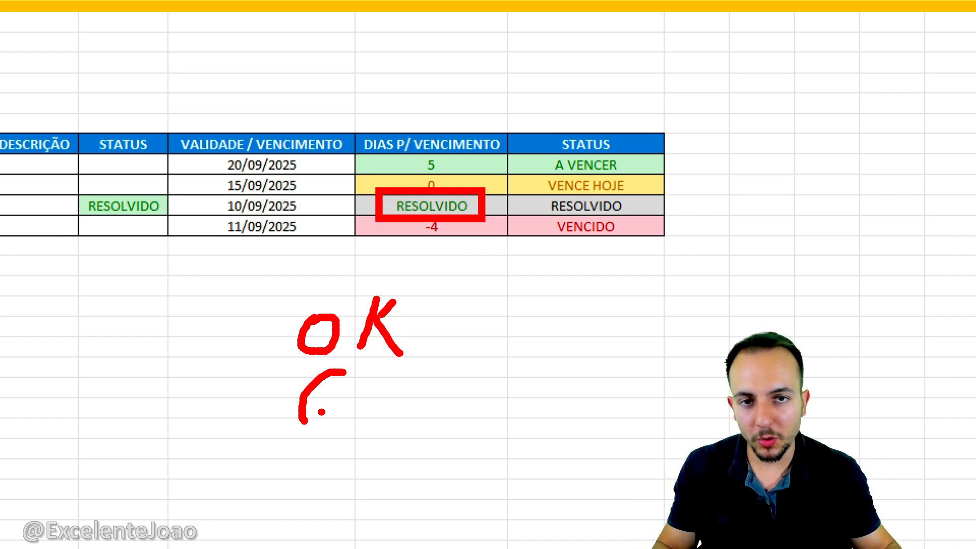
key("Escape")
key("ctrl+2")
left_click_drag(156, 180, 161, 166)
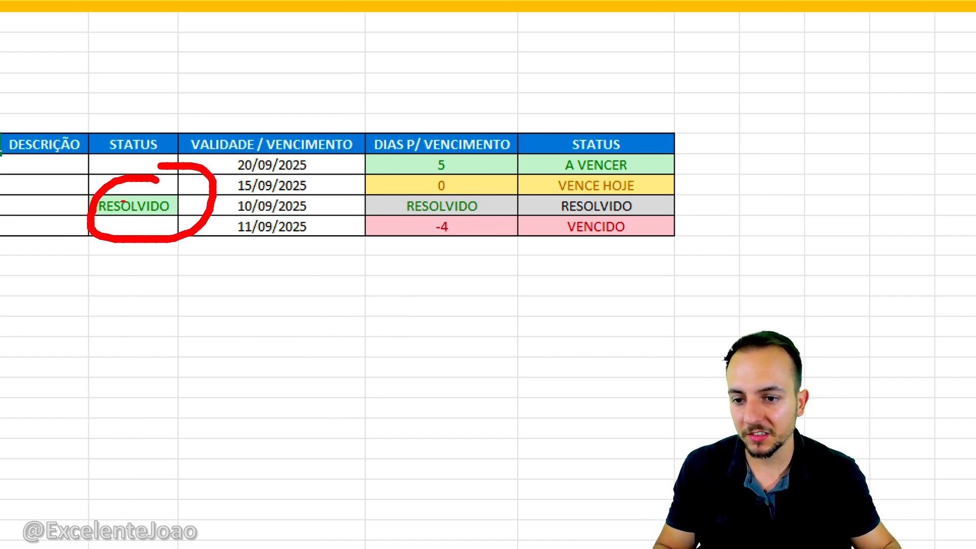
key("Escape")
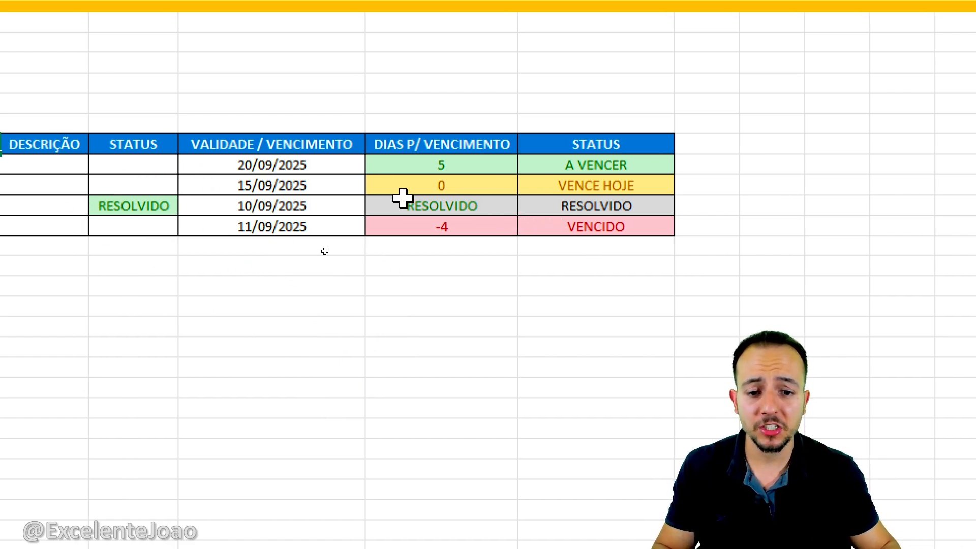
key("ctrl+2")
left_click_drag(334, 199, 824, 208)
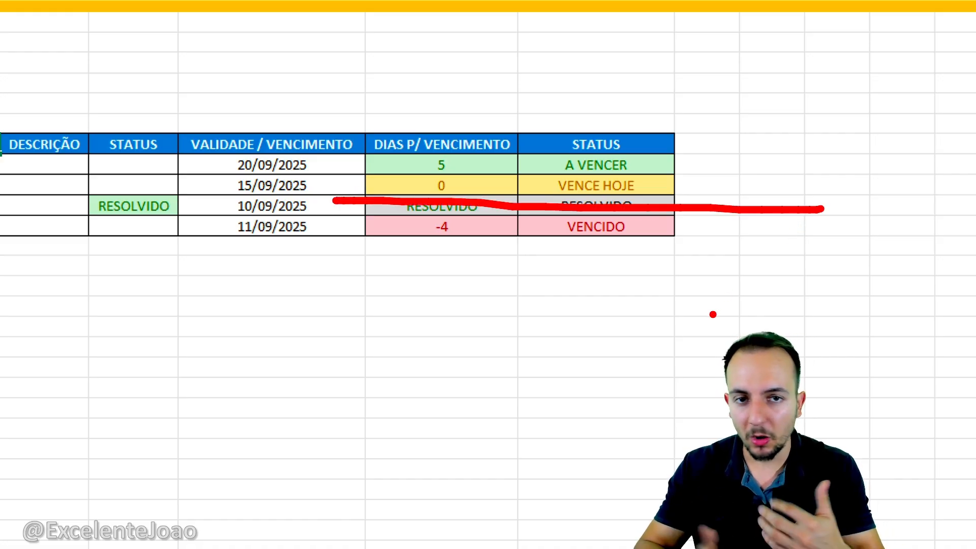
key("e")
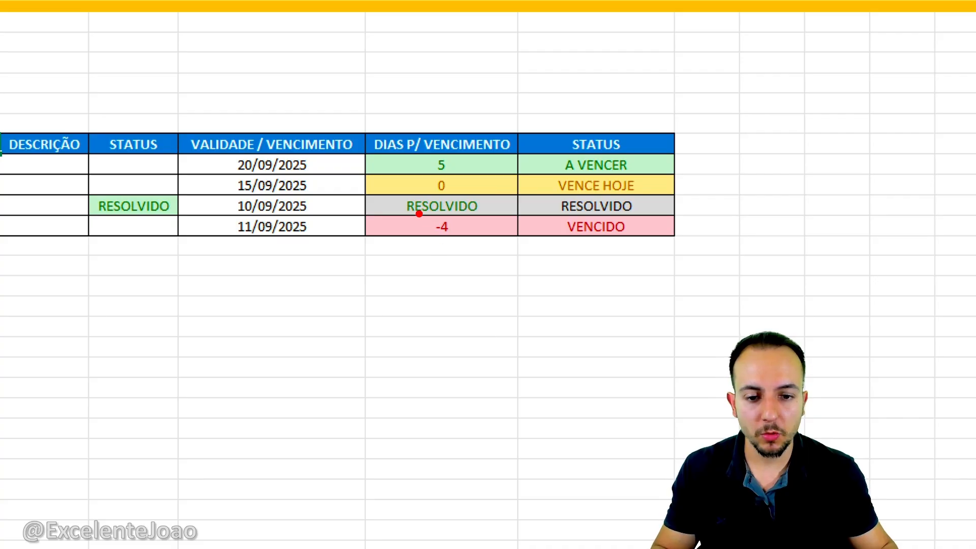
mouse_move(416, 211)
left_mouse_down()
mouse_move(663, 251)
mouse_move(699, 311)
left_mouse_up()
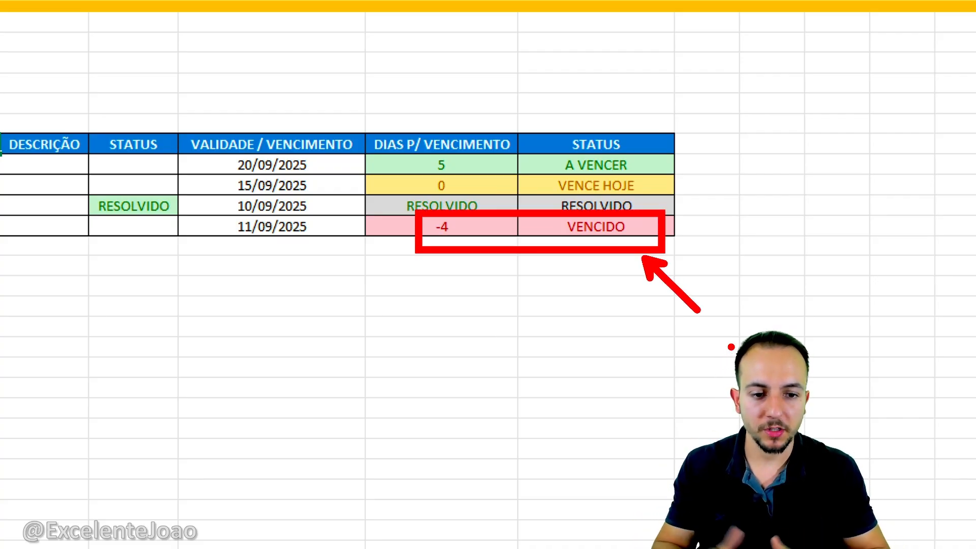
key("ctrl+z")
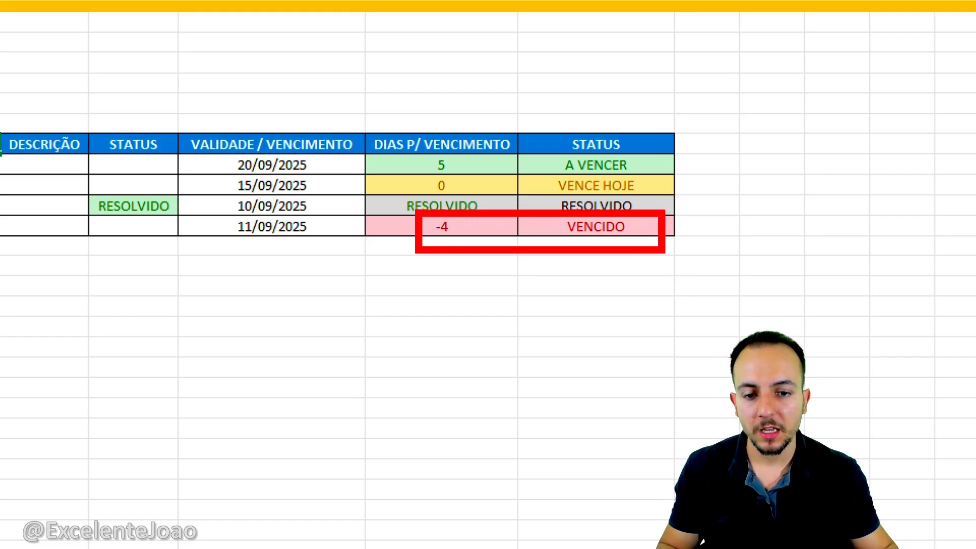
key("ctrl+z")
left_click_drag(454, 210, 463, 212)
left_click_drag(463, 252, 509, 303)
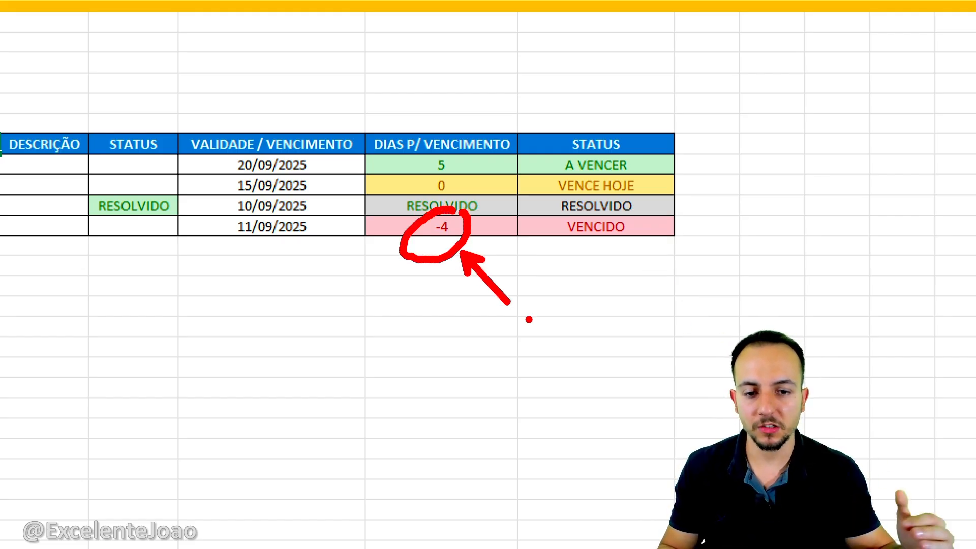
key("Escape")
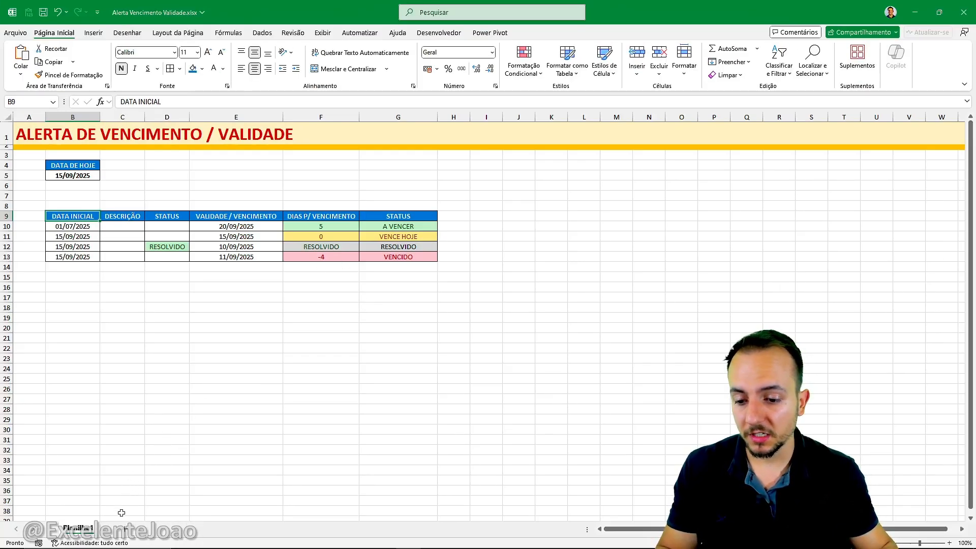
Add a new worksheet and fill row 1 with the lightest gold theme colour.
left_click(123, 528)
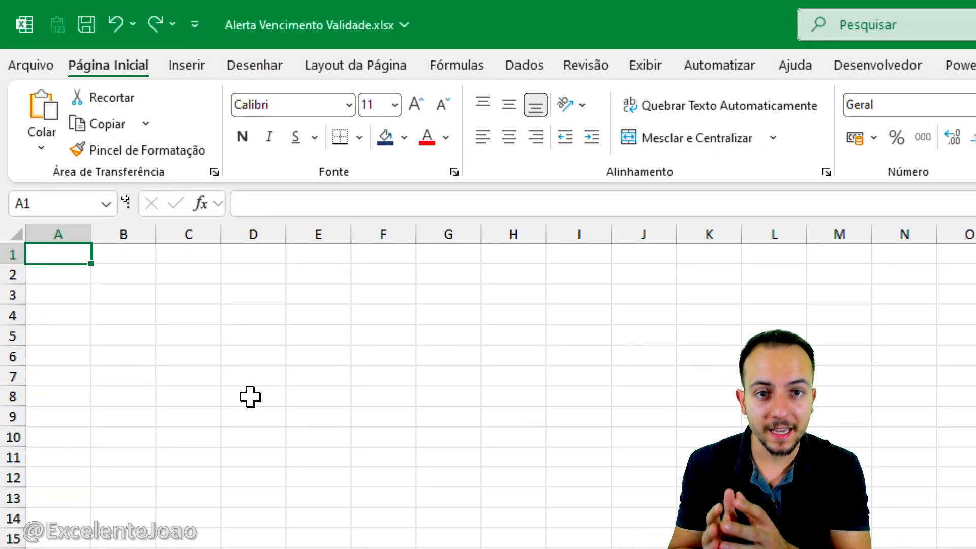
left_click(11, 253)
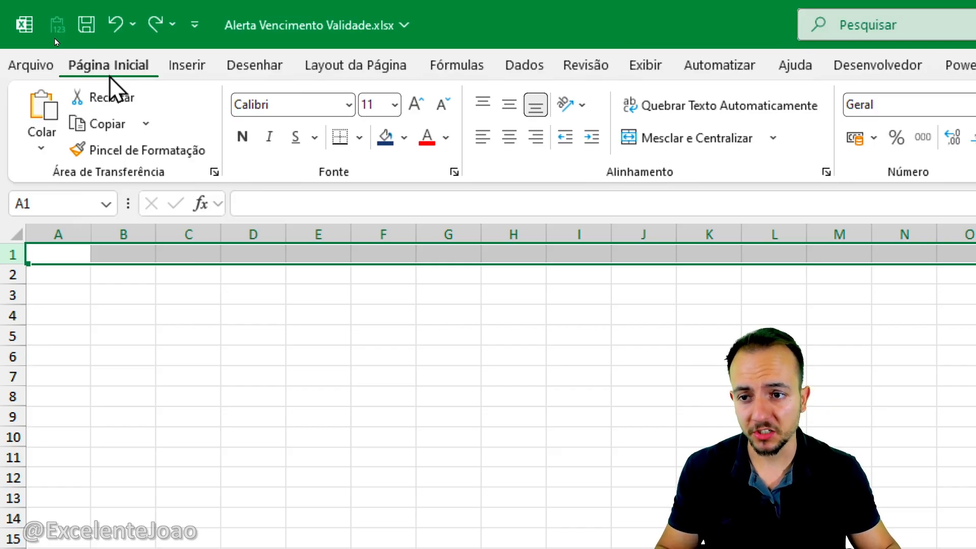
left_click(404, 137)
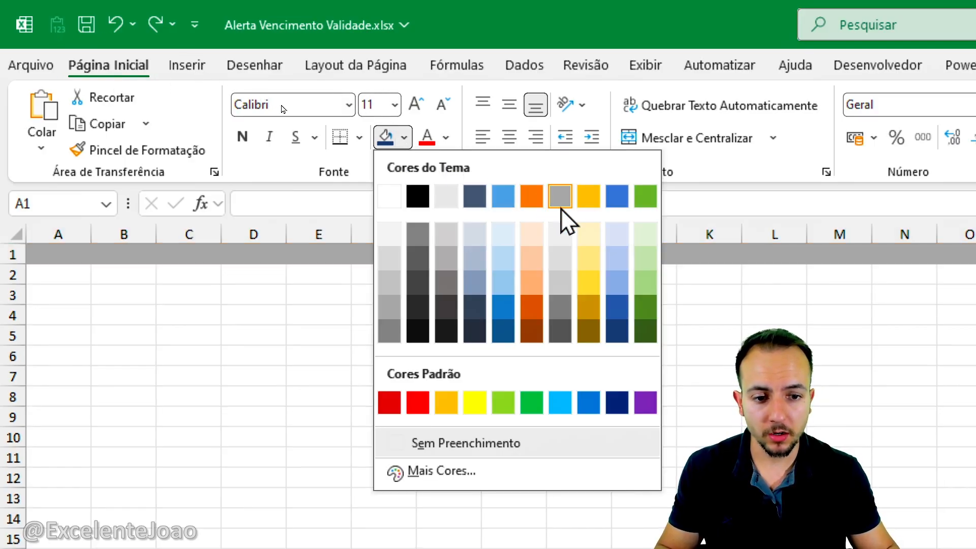
left_click(588, 233)
Enter the title "ALERTA DE VENCIMENTO / VALIDADE" in cell A1.
left_click(70, 255)
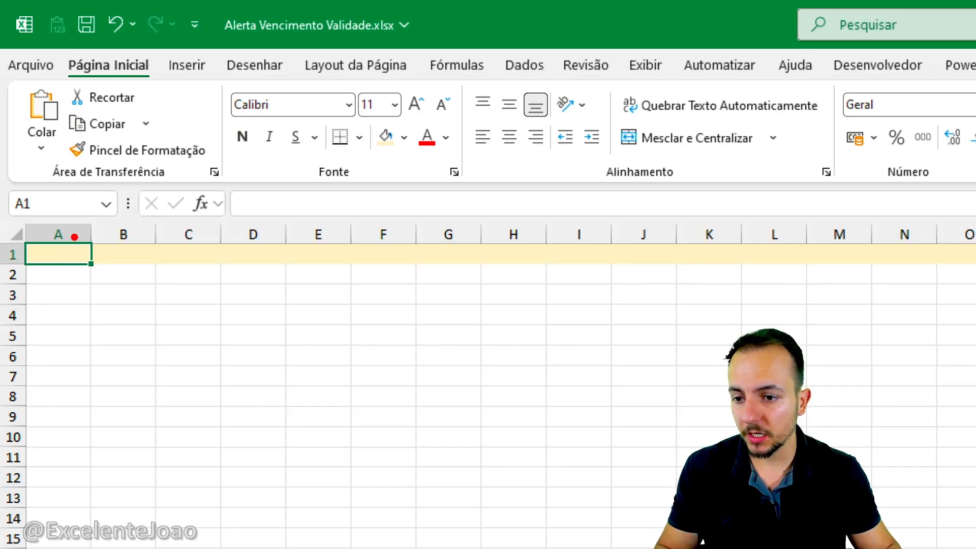
type("A")
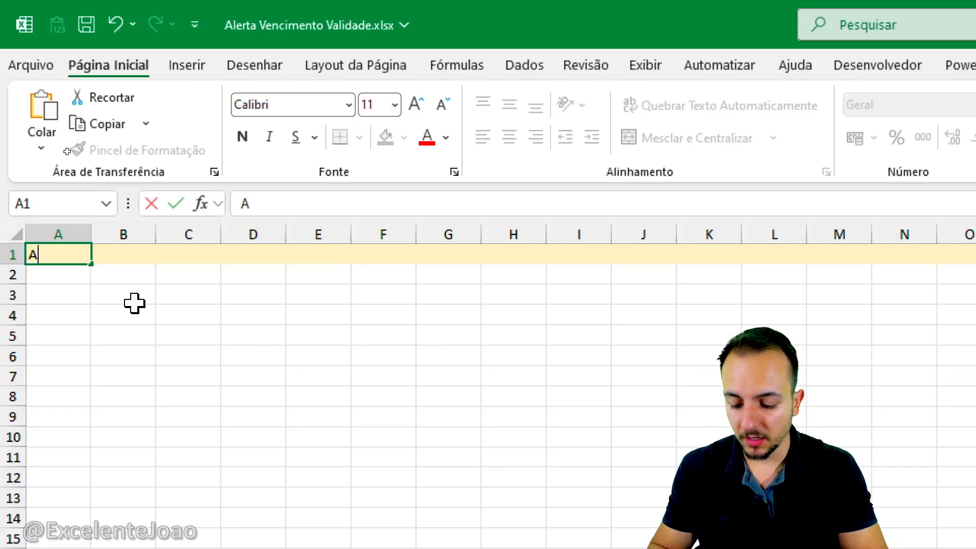
type("LERTA DE VEN")
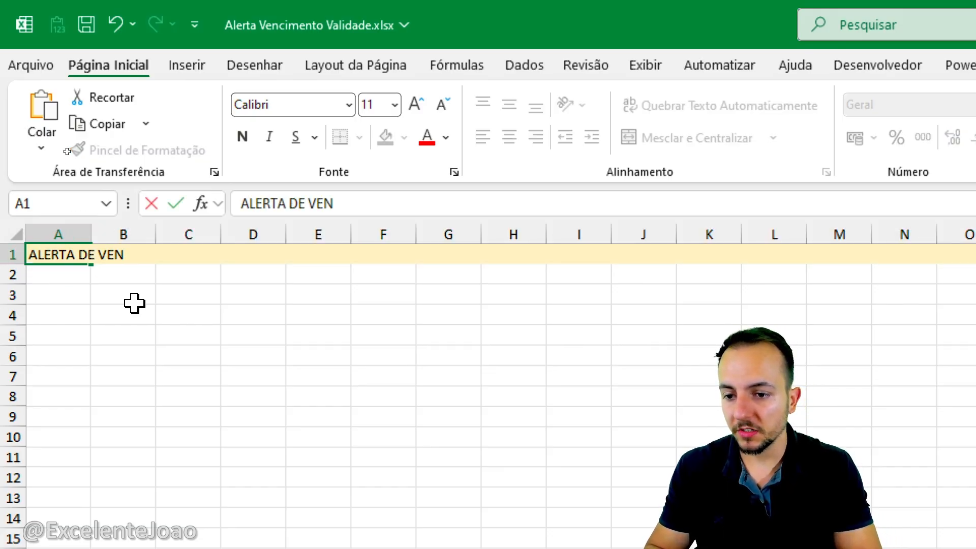
type("CIMENTO / VALIDADE")
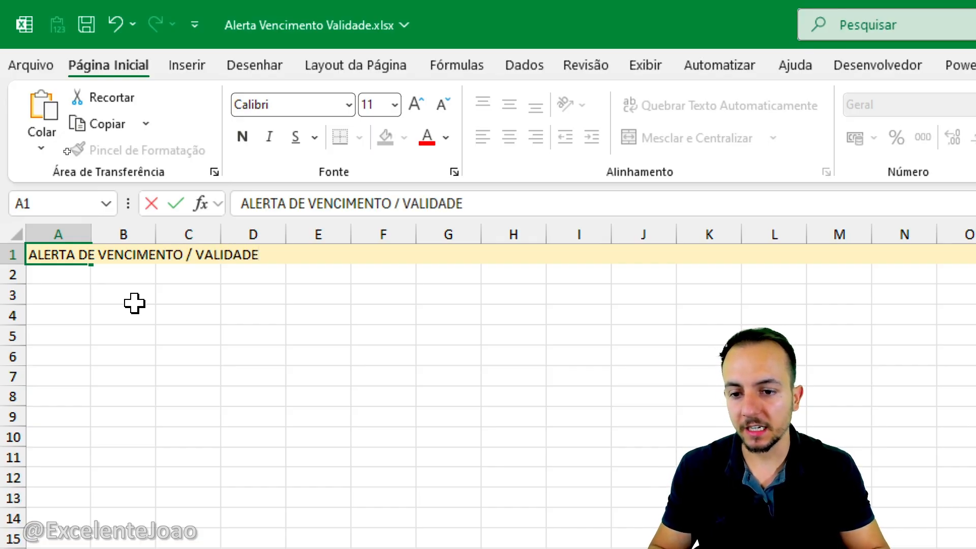
key("Return")
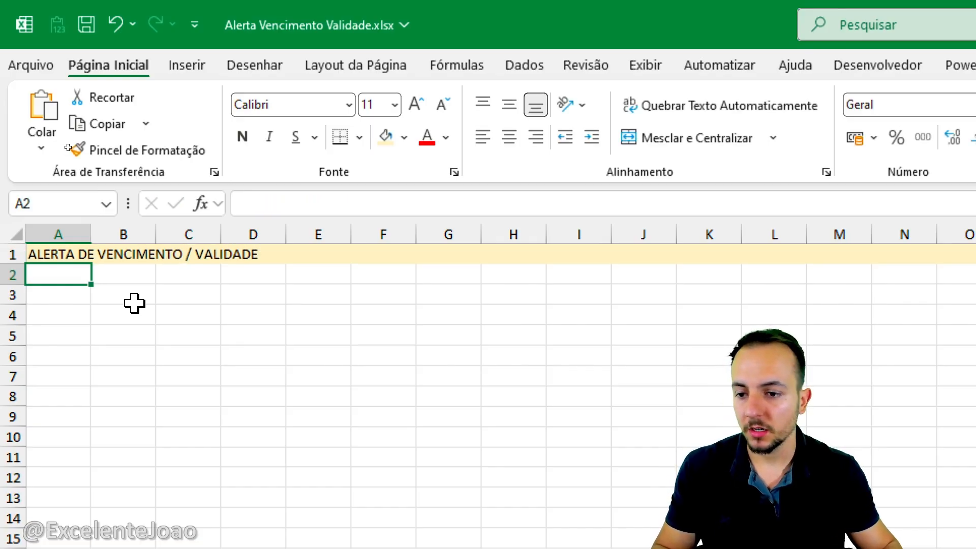
Increase the font size of the title in cell A1 to 26.
left_click(56, 254)
left_click(415, 105)
left_click(416, 104)
left_click(416, 104)
left_click(416, 104)
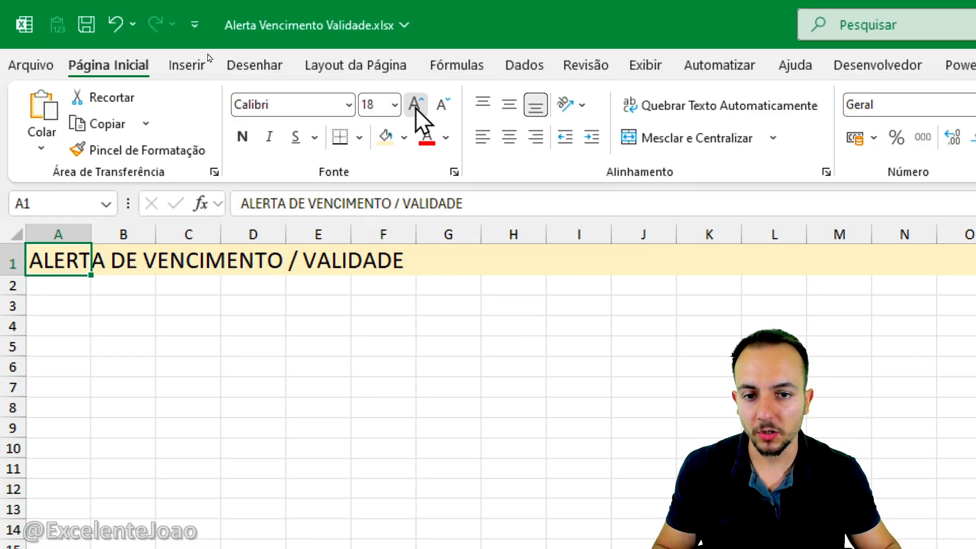
left_click(416, 104)
left_click(416, 104)
left_click(416, 104)
left_click(416, 104)
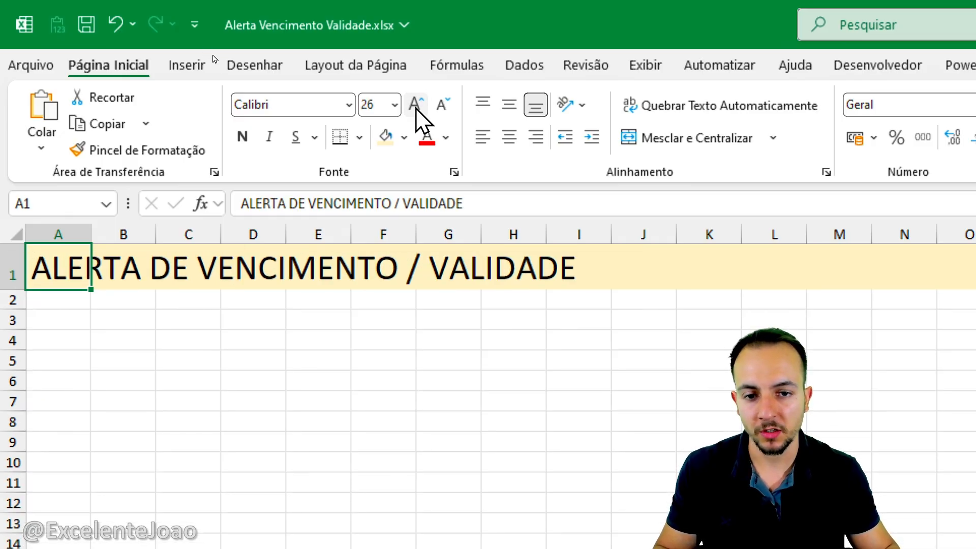
Make the title in cell A1 bold and colour its text in the standard dark red.
left_click(446, 137)
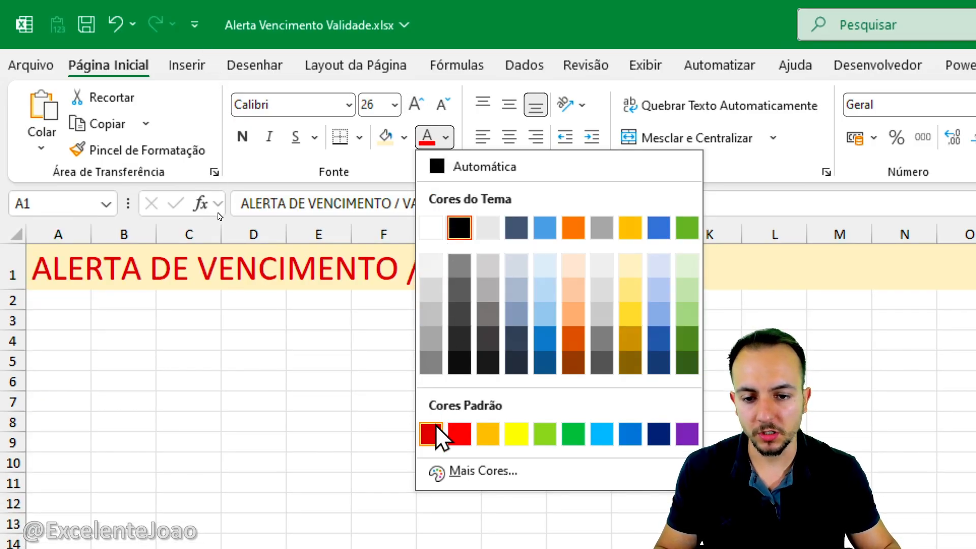
left_click(437, 433)
left_click(254, 136)
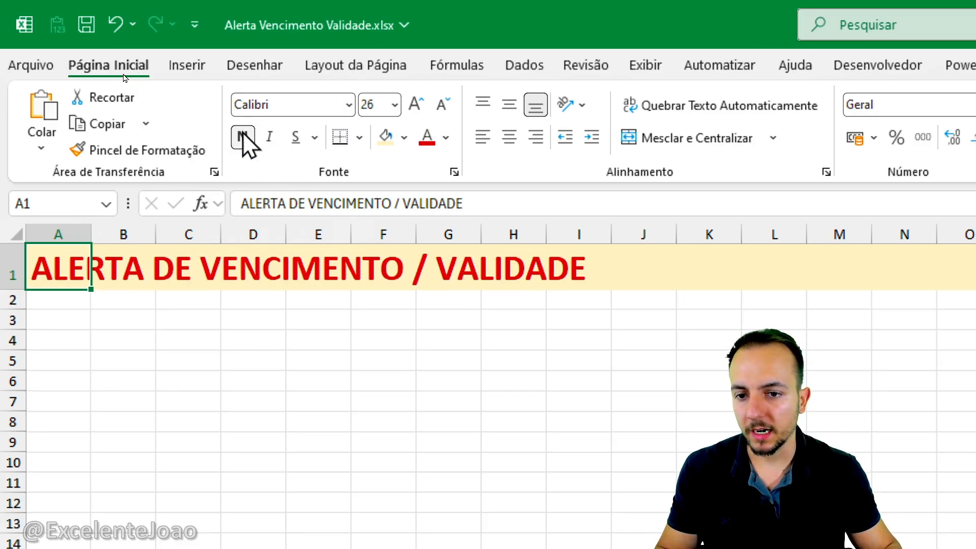
Fill row 2 with the base gold theme colour and reduce its height to a thin stripe beneath the title.
left_click(70, 301)
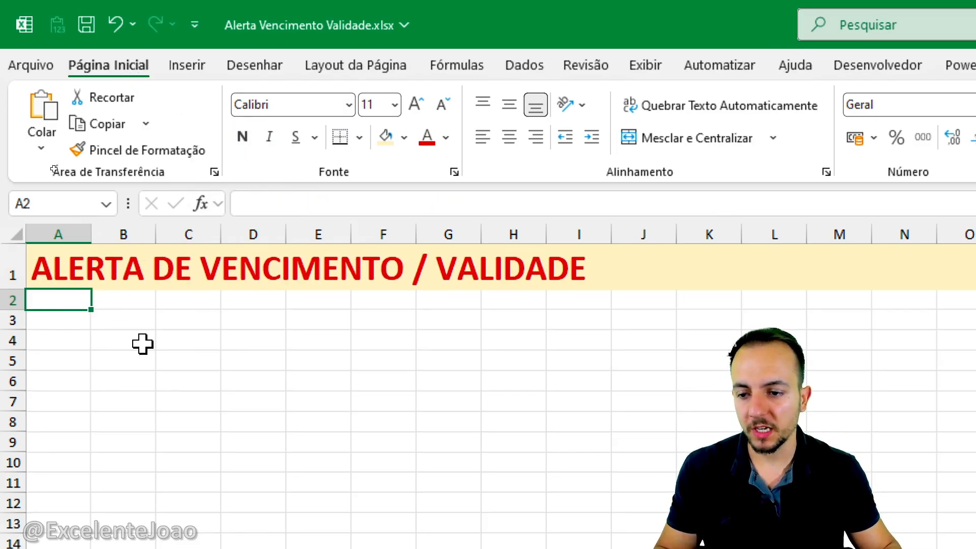
left_click(12, 299)
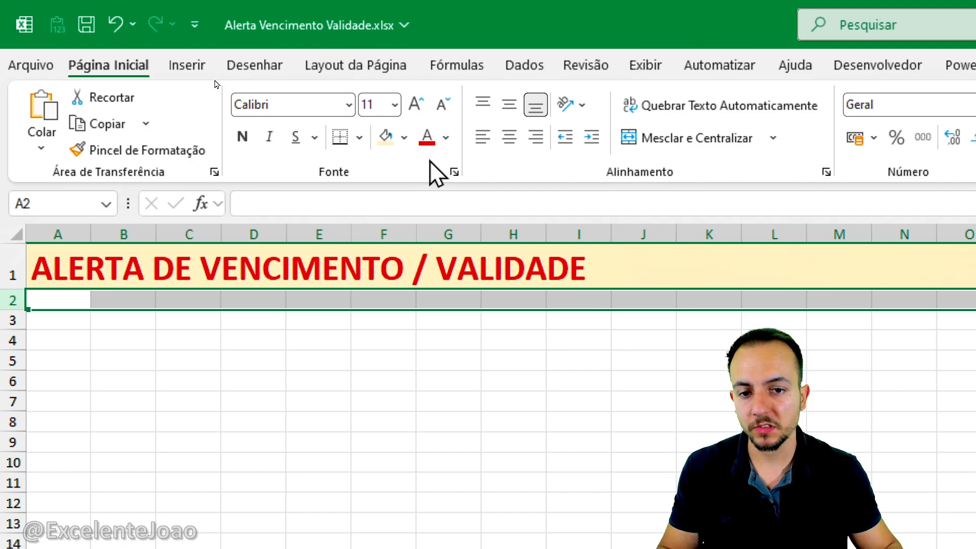
left_click(404, 137)
left_click(595, 202)
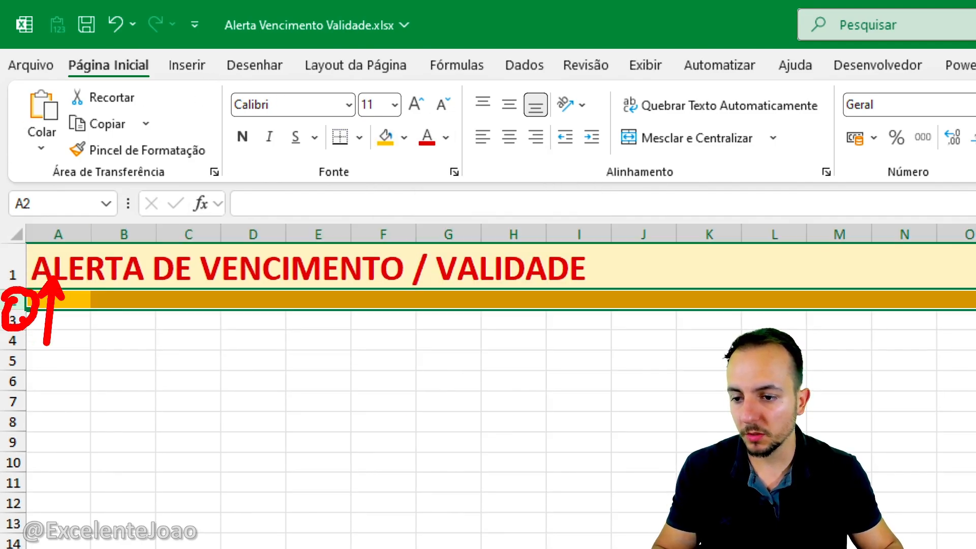
left_click_drag(17, 310, 17, 303)
left_click(61, 330)
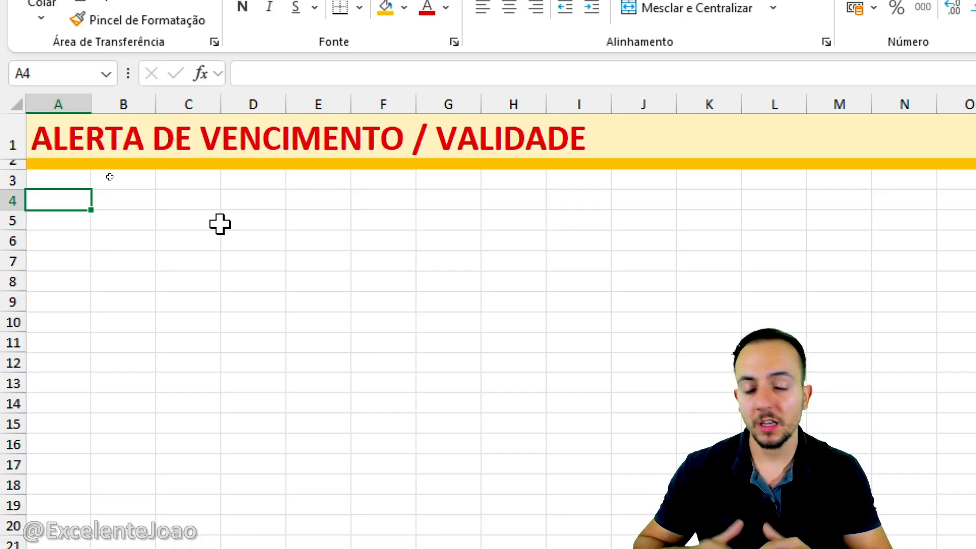
Enter the label "DATA DE HOJE" in cell B4.
left_click(117, 195)
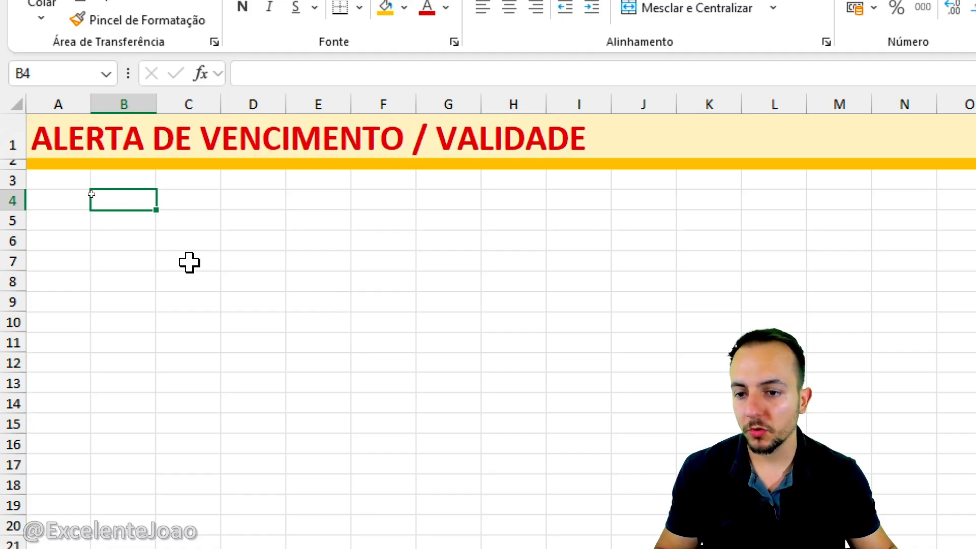
mouse_move(129, 177)
left_mouse_down()
mouse_move(145, 224)
mouse_move(120, 172)
left_mouse_up()
left_click_drag(175, 233, 233, 284)
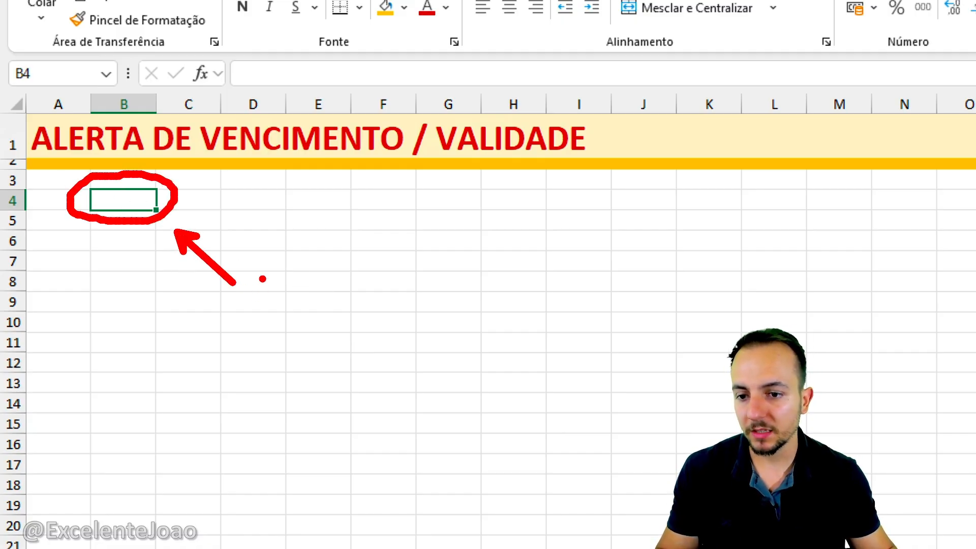
key("Escape")
type("DATA DE HOJE")
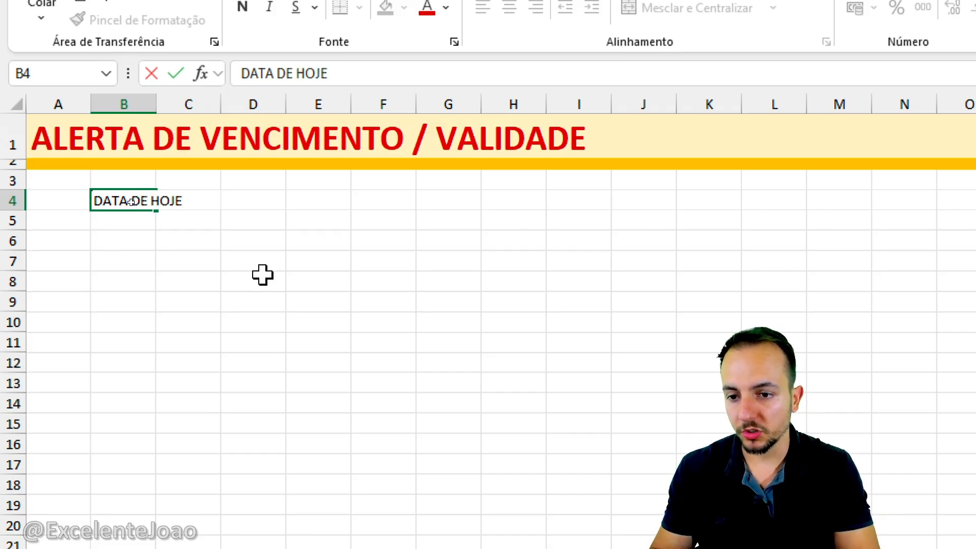
key("Return")
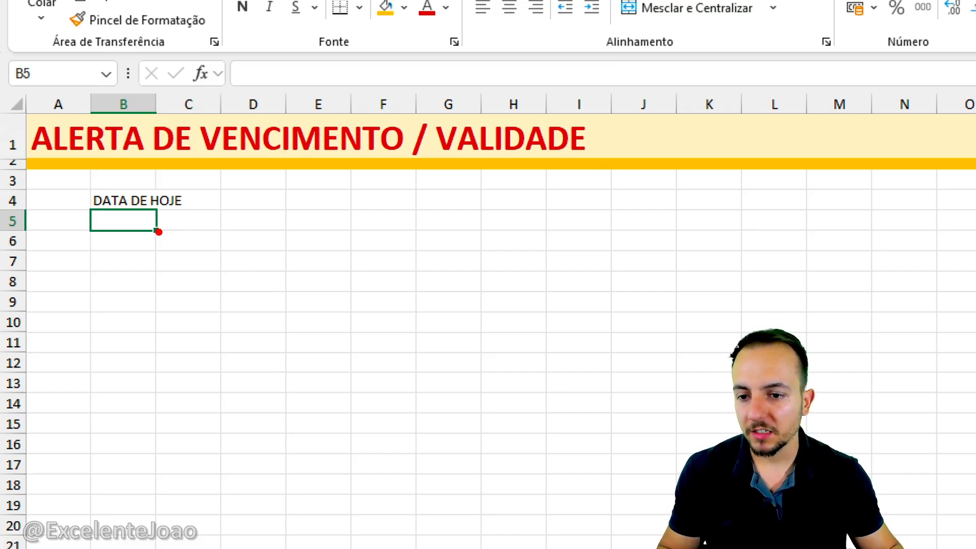
Enter the current-date formula =HOJE() in cell B5, below the DATA DE HOJE label.
left_click_drag(158, 231, 210, 295)
key("Escape")
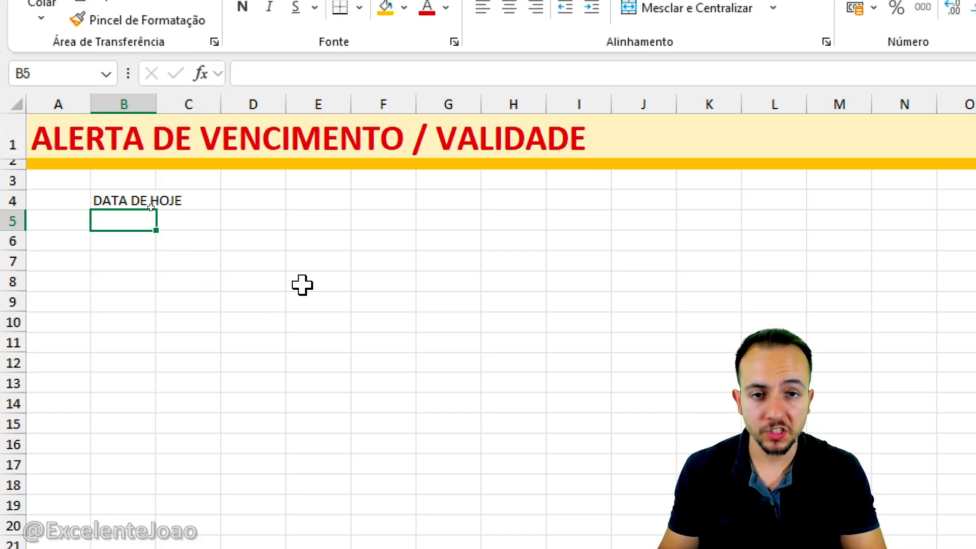
type("=HOJE")
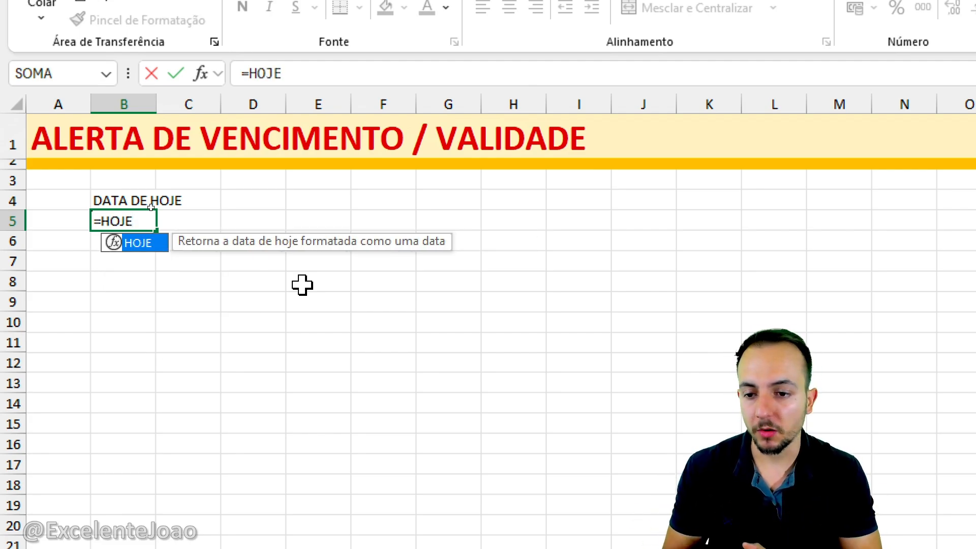
double_click(130, 244)
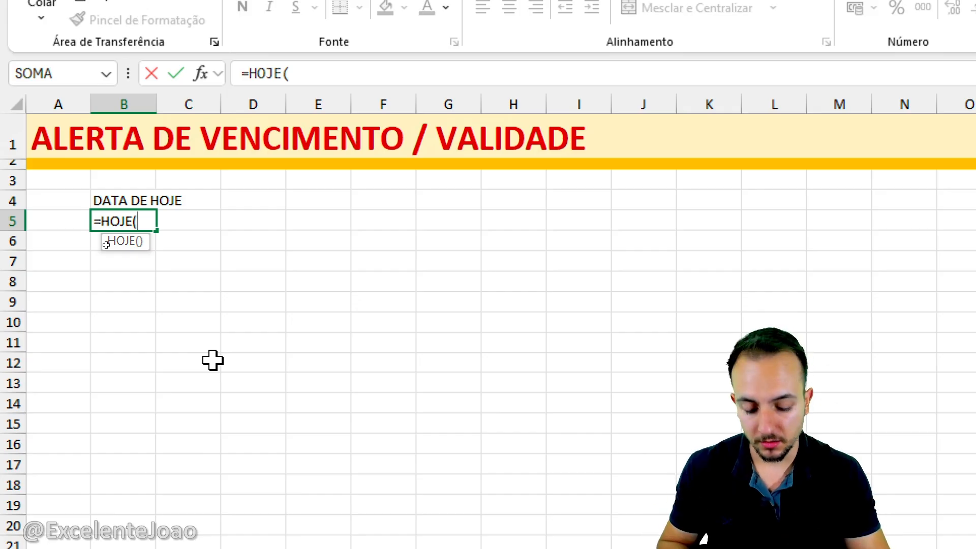
key("Return")
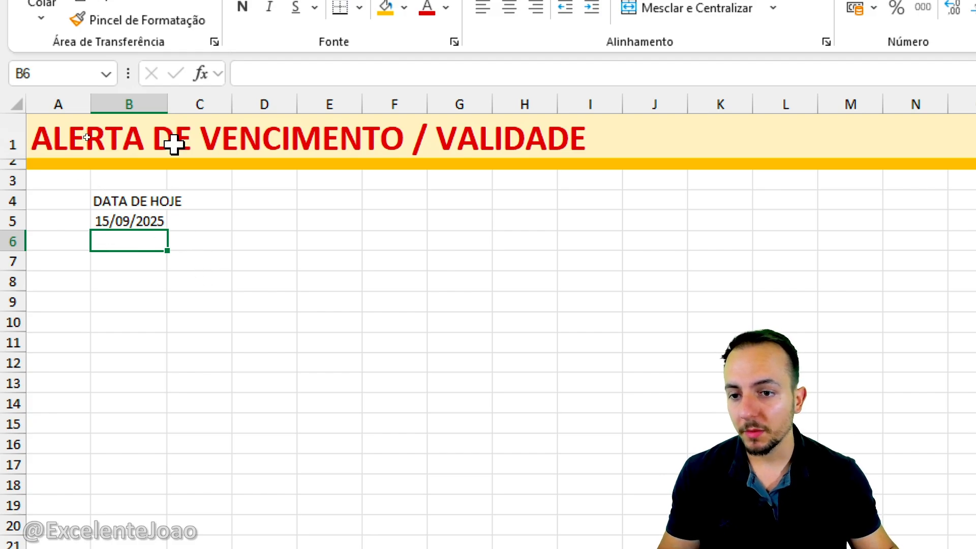
Widen column B so that the DATA DE HOJE label fits inside its cell.
key("ctrl+2")
mouse_move(171, 85)
left_mouse_down()
mouse_move(162, 97)
mouse_move(157, 82)
mouse_move(239, 56)
left_mouse_up()
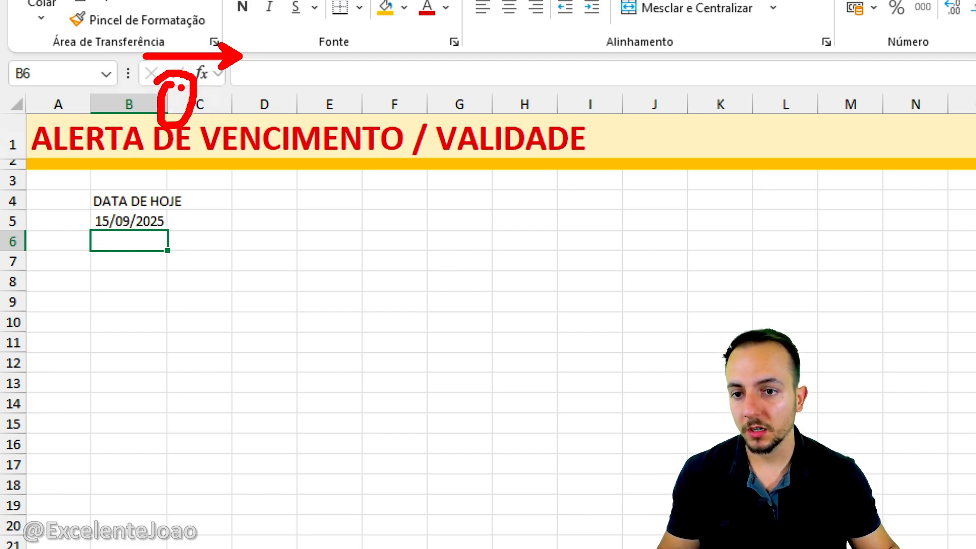
key("Escape")
left_click_drag(167, 105, 200, 108)
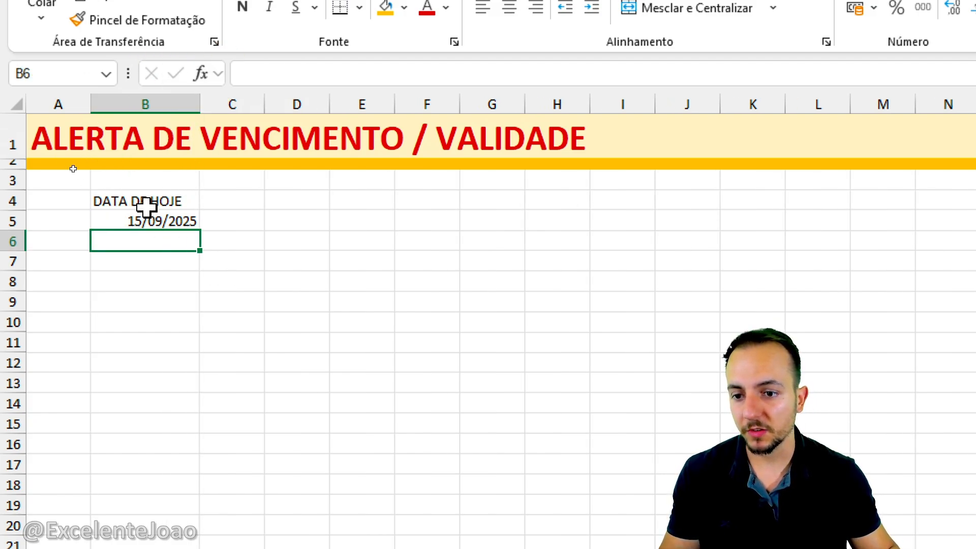
Centre the contents of cells B4:B5 both vertically and horizontally.
left_click_drag(183, 203, 187, 216)
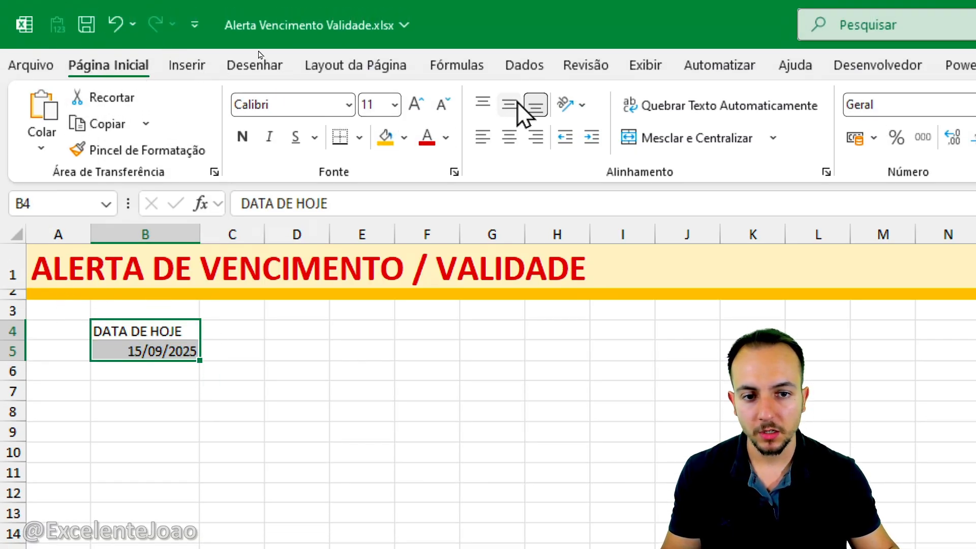
left_click(509, 104)
left_click(509, 136)
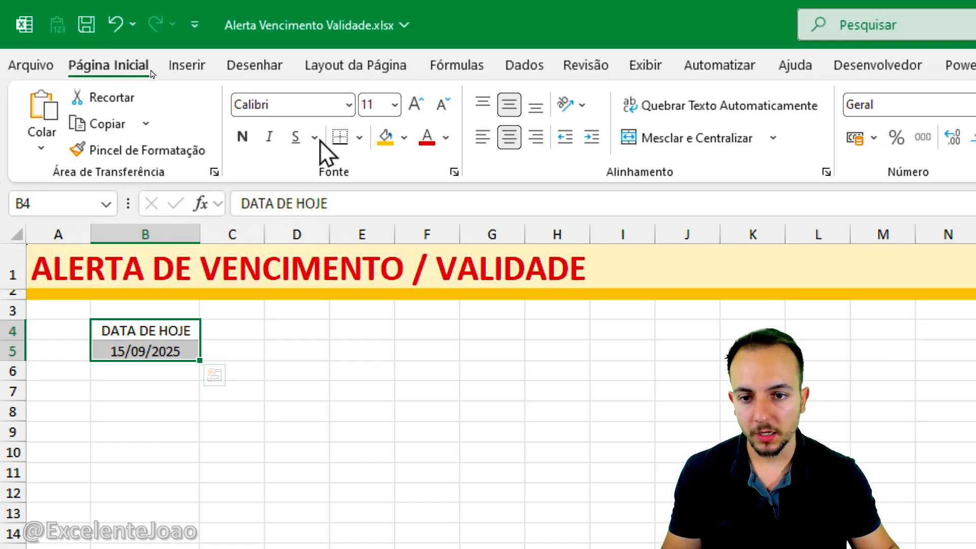
Make cells B4:B5 bold and apply all borders to them.
left_click(245, 140)
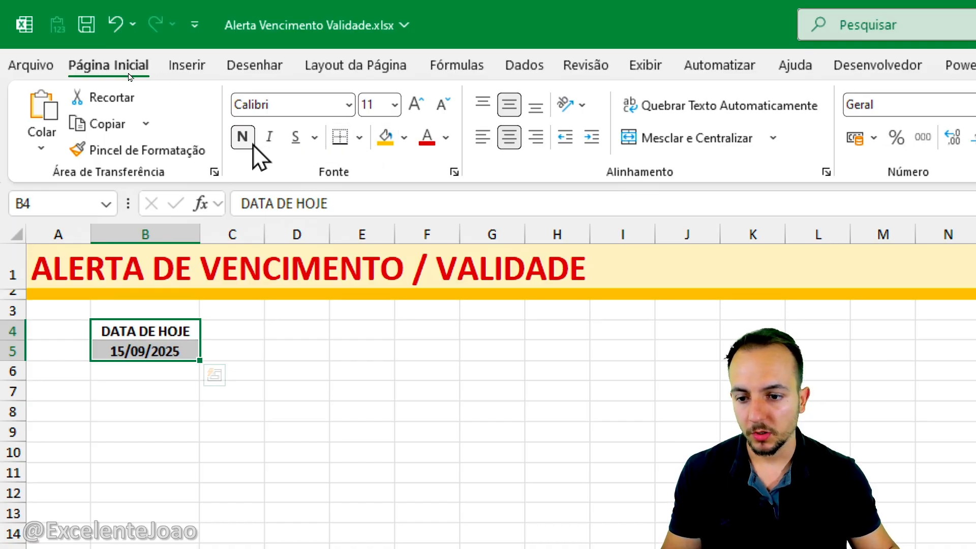
left_click(359, 137)
left_click(412, 341)
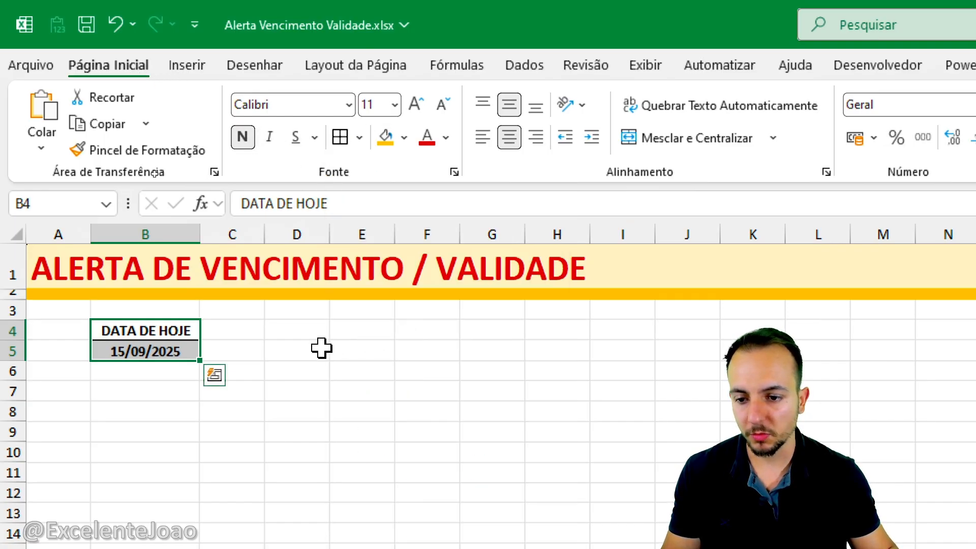
Fill the DATA DE HOJE header in cell B4 with the standard blue and make its text white.
left_click(186, 328)
left_click_drag(208, 330, 272, 373)
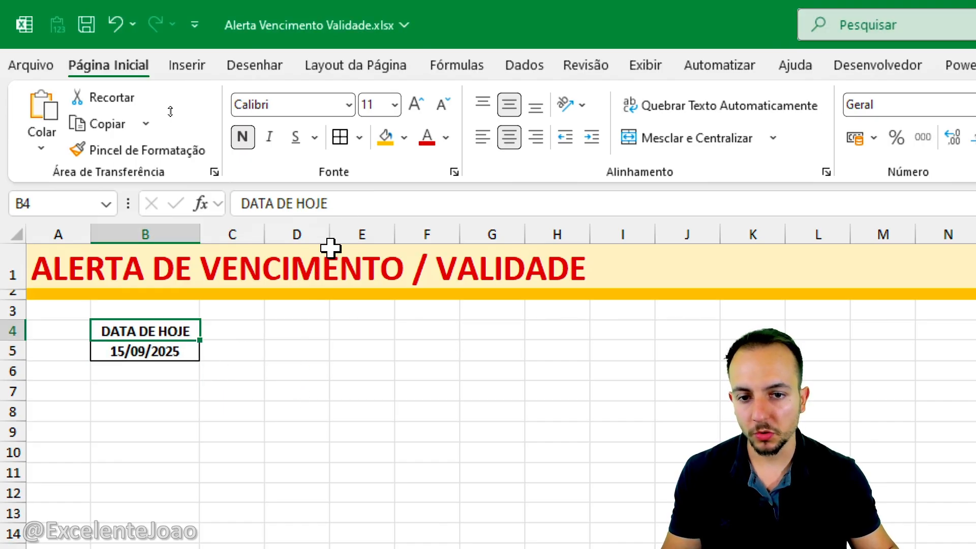
left_click(395, 139)
left_click(403, 138)
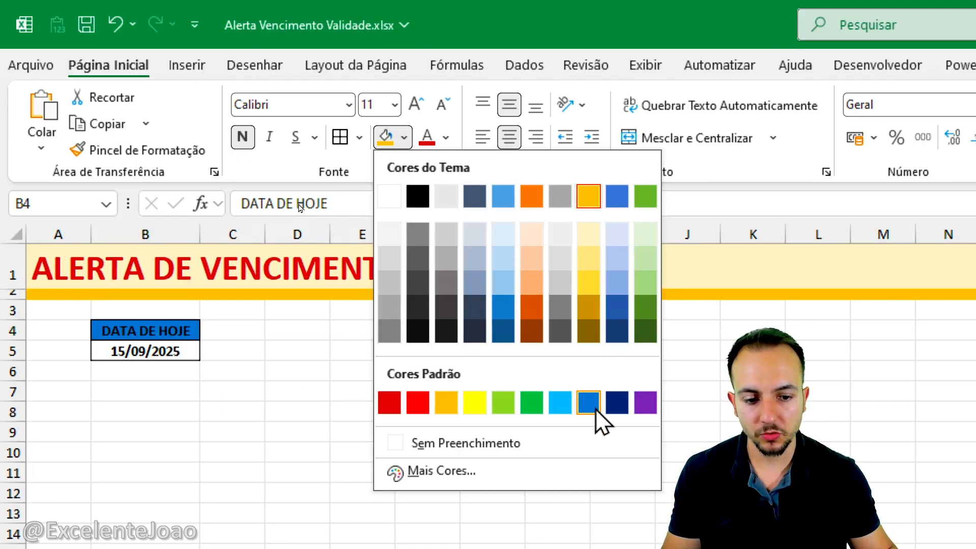
left_click(593, 404)
left_click(445, 138)
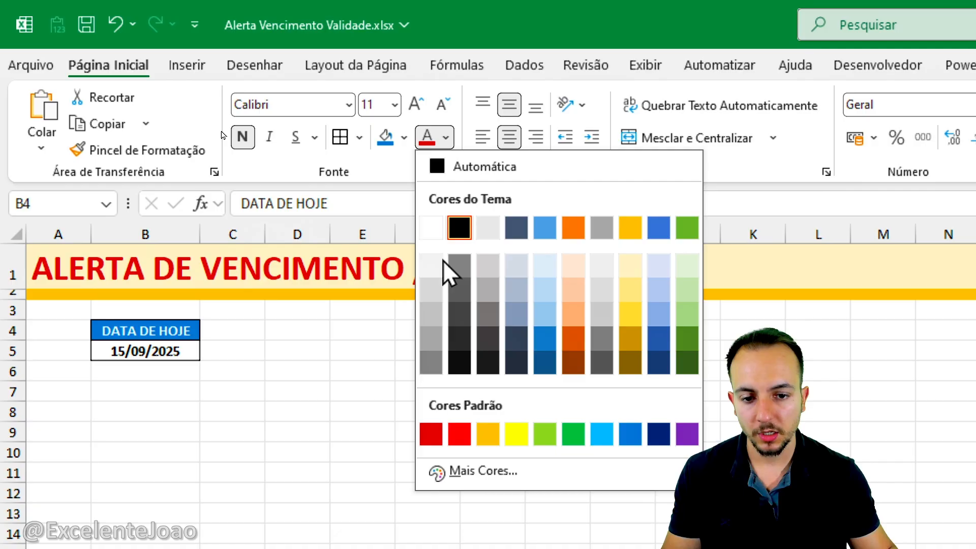
left_click(431, 227)
left_click(256, 374)
Enter the column header "DATA INICIAL" in cell B9.
left_click(194, 432)
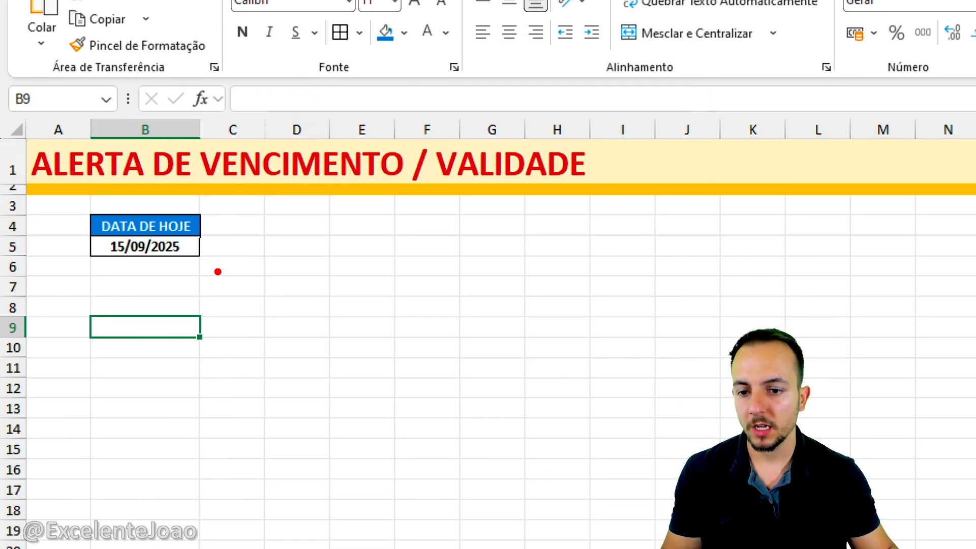
left_click_drag(211, 250, 280, 299)
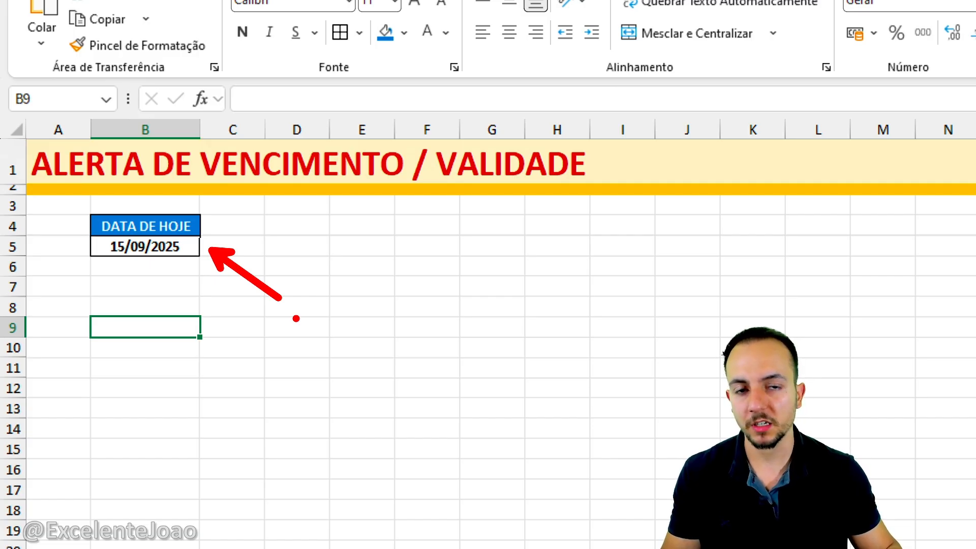
key("Escape")
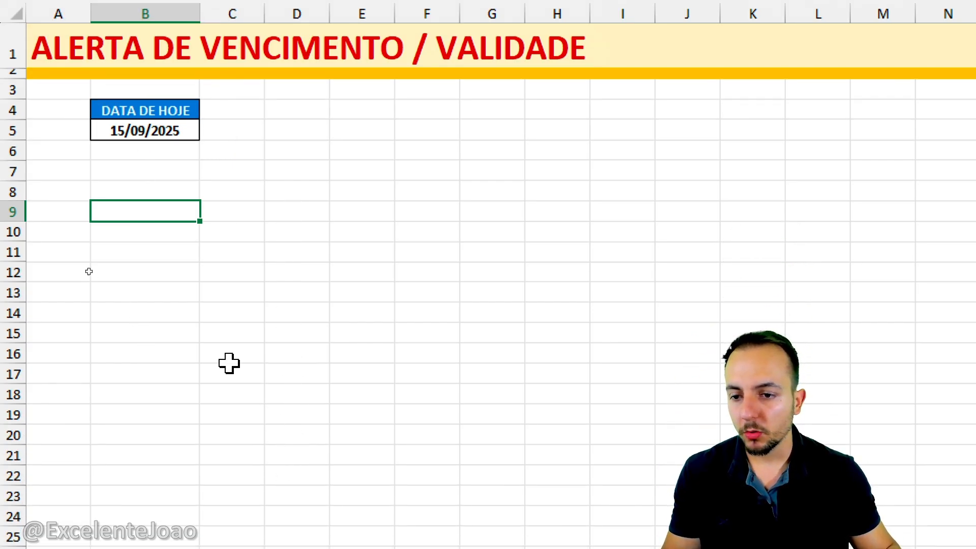
left_click(15, 213)
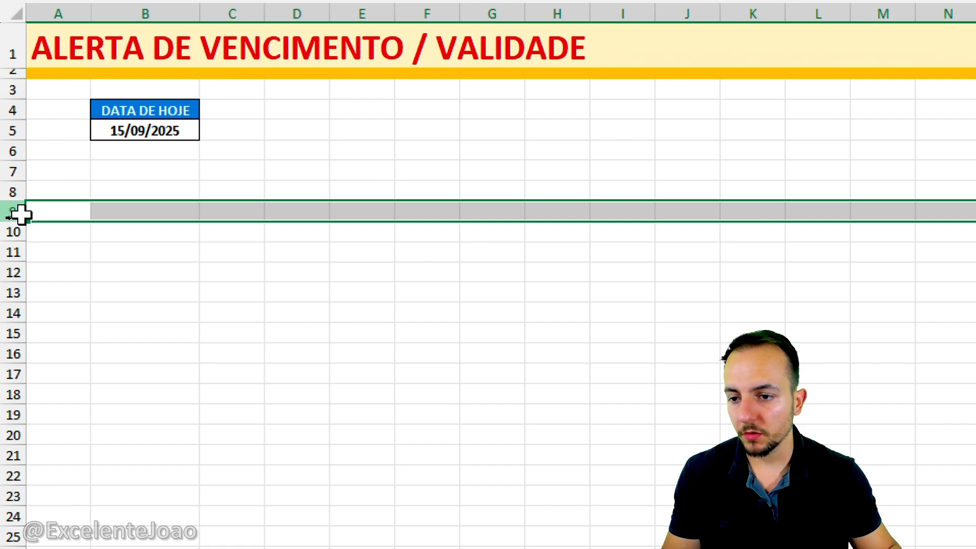
left_click(113, 208)
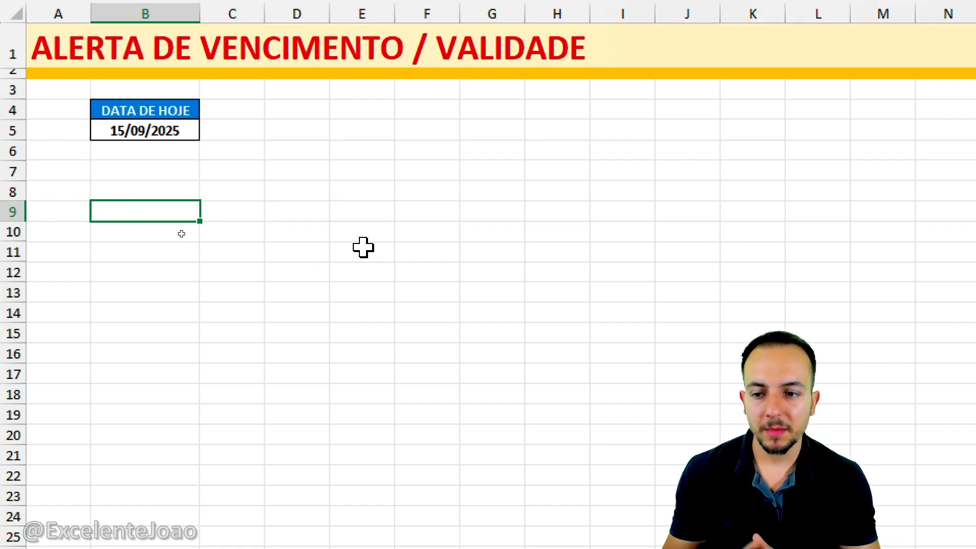
type("DATA INICIAL")
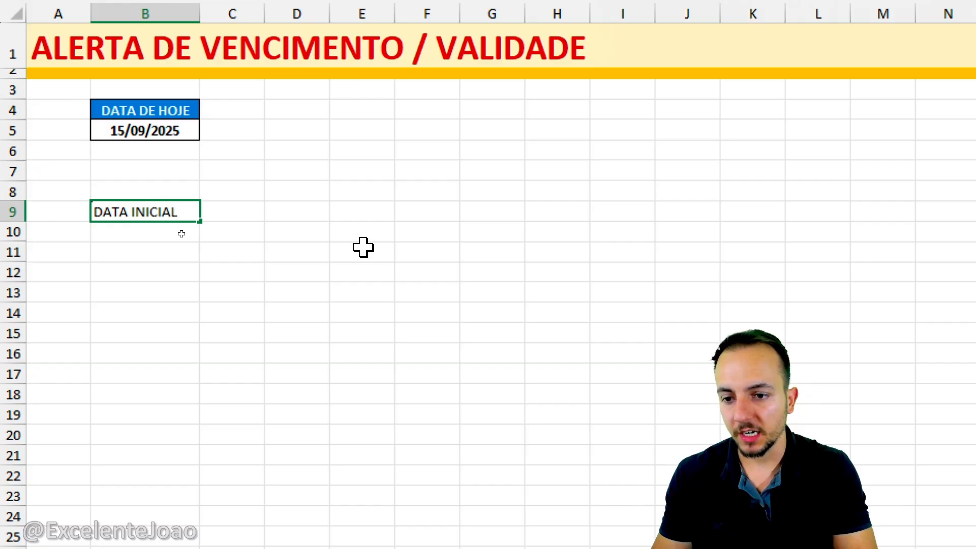
key("Return")
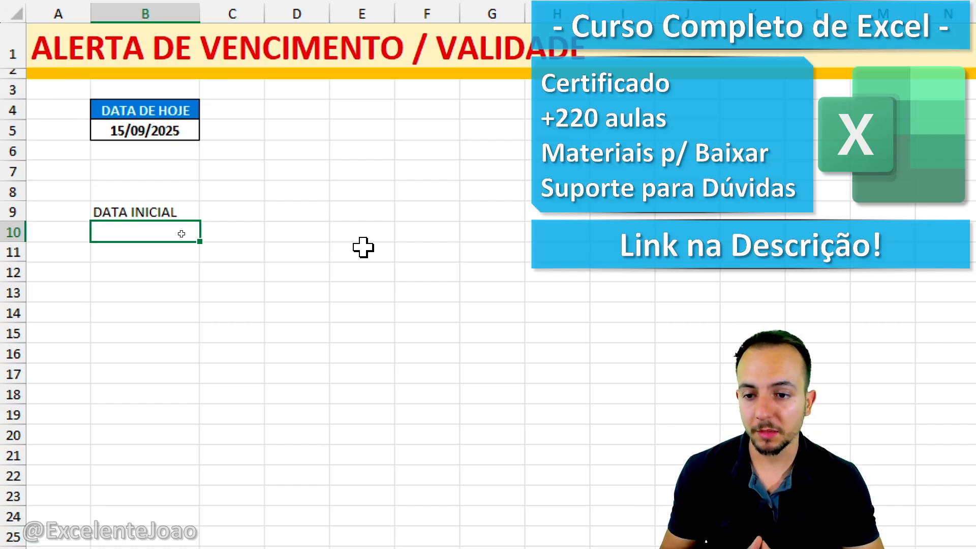
Enter the start dates 01/07/2025 in cell B10 and 15/09/2025 in cell B11.
left_click(362, 110)
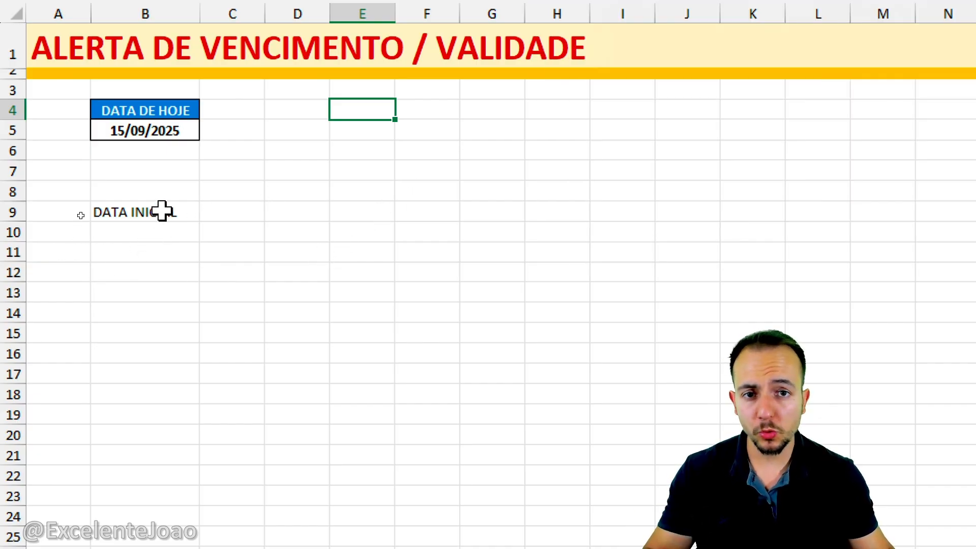
left_click(164, 234)
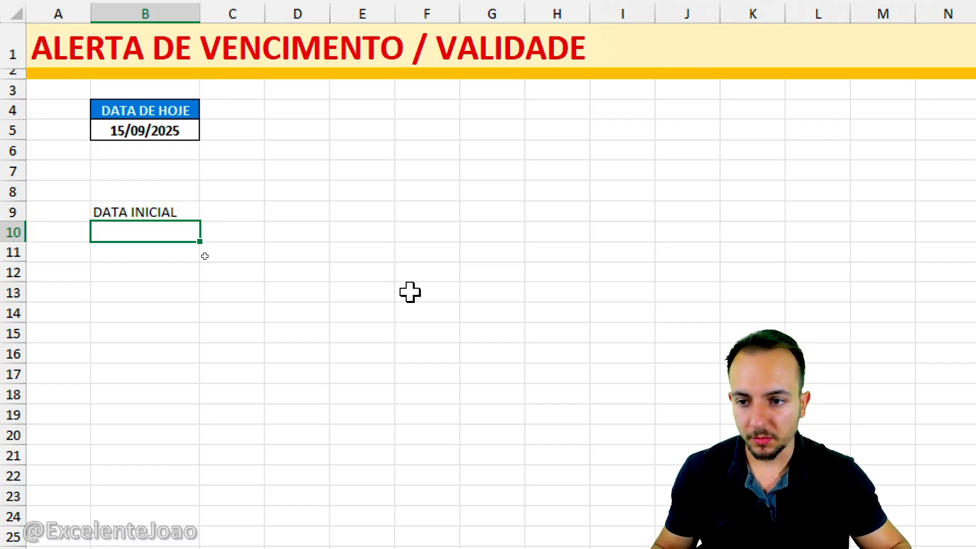
type("01/07/2025")
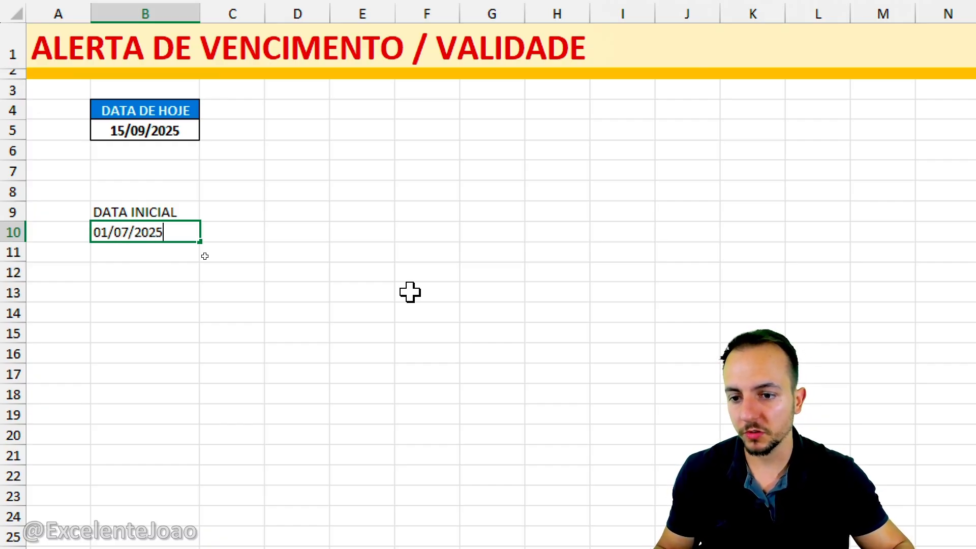
key("Return")
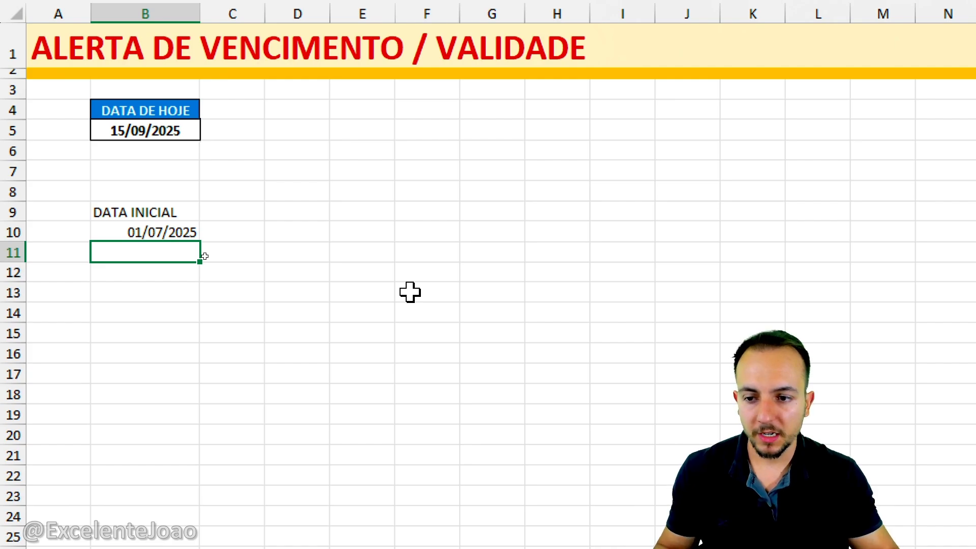
type("15/")
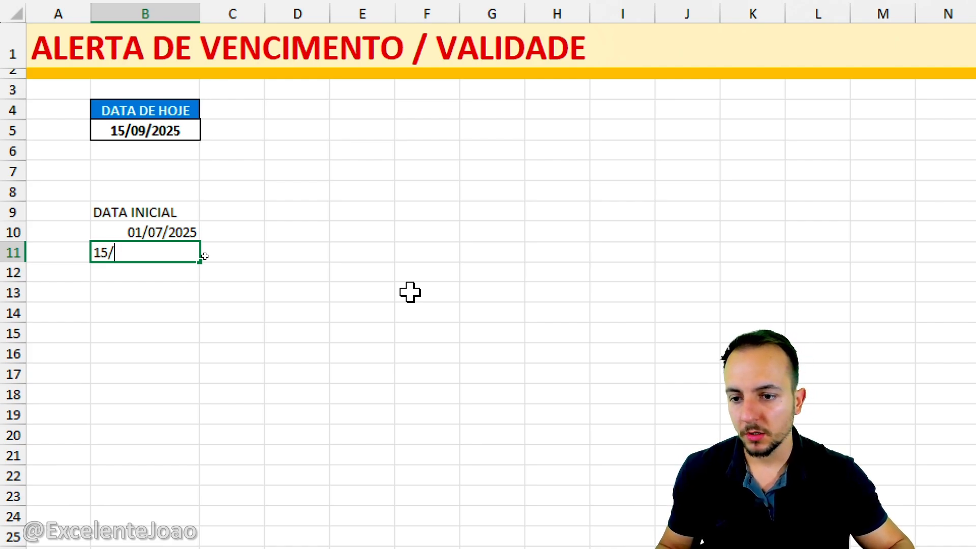
type("09/2025")
key("Return")
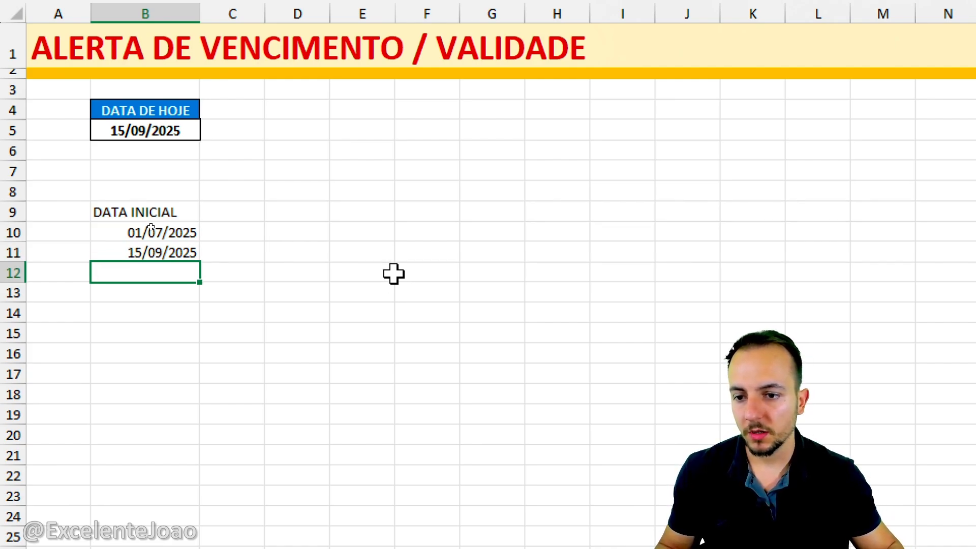
Enter the column headers "DESCRIÇÃO" in cell C9 and "PRODUTO" in cell D9.
left_click(230, 218)
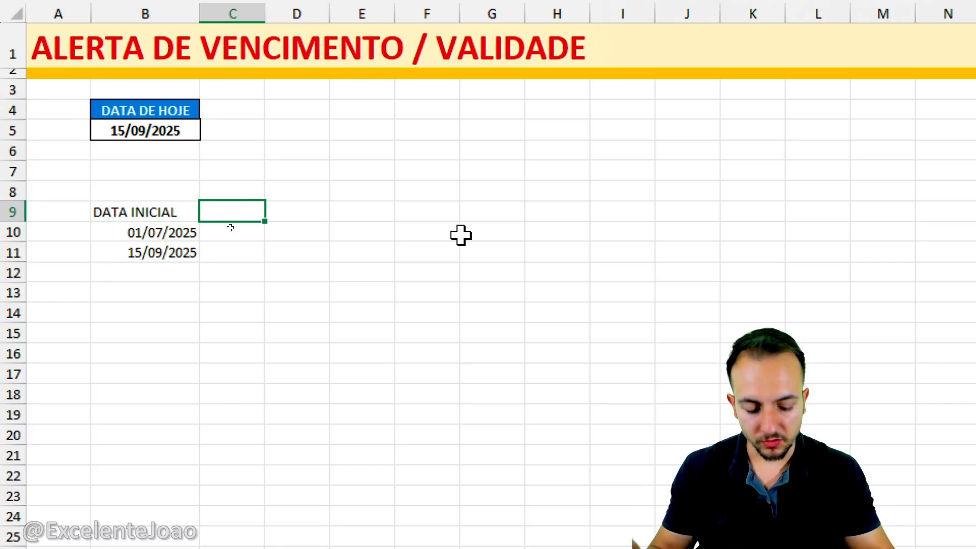
type("DESCRIÇÃO")
key("Tab")
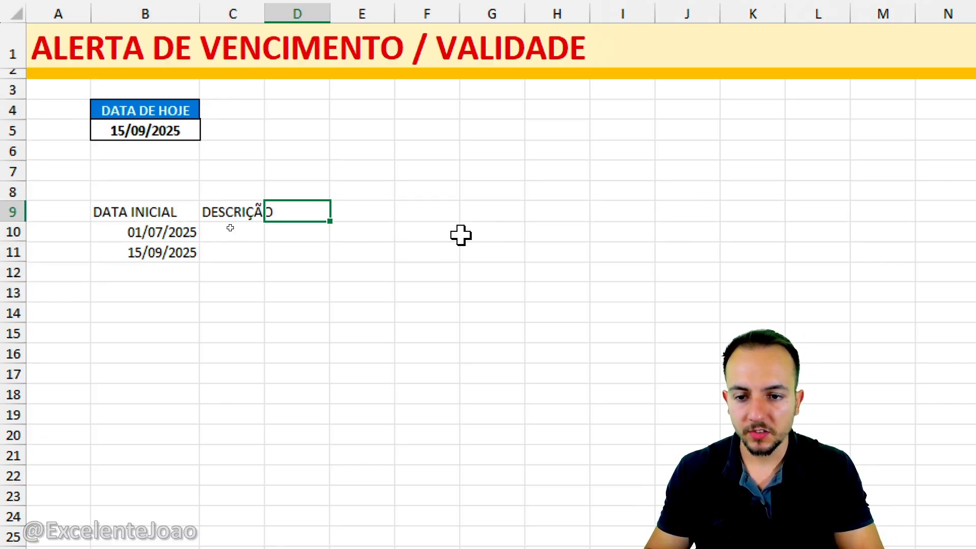
type("PRODUTO")
key("Tab")
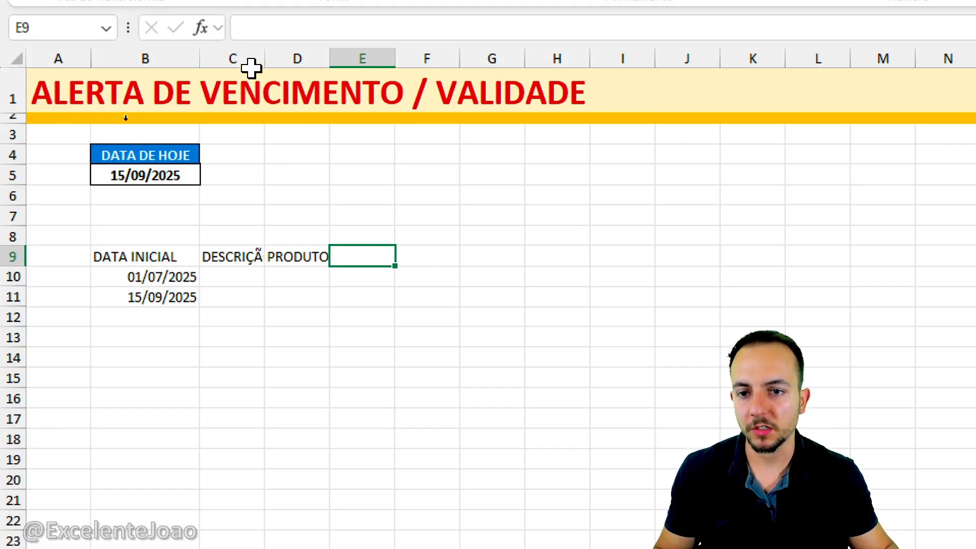
Widen columns C and D together so their headers fit, and select cell E9.
left_click(260, 15)
left_click_drag(259, 67, 297, 67)
left_click_drag(265, 66, 290, 66)
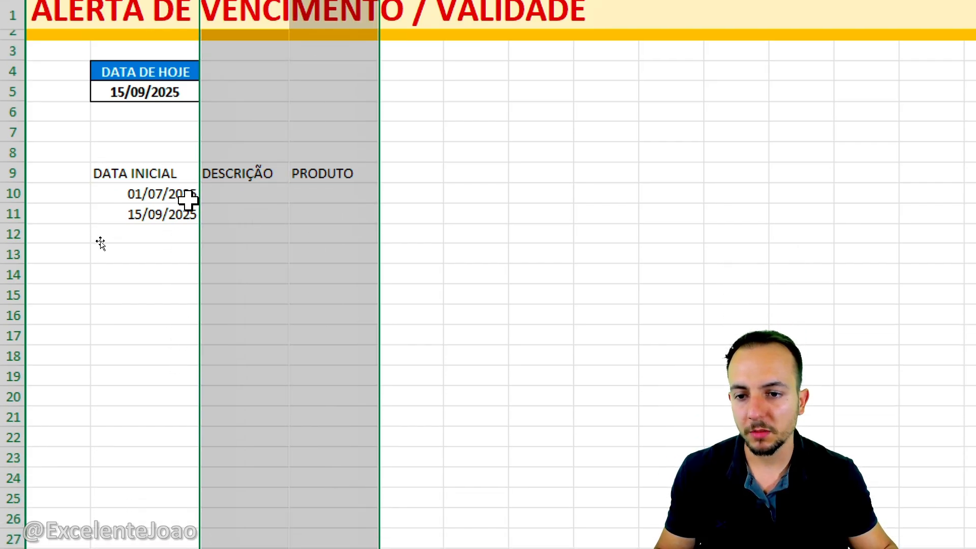
left_click(400, 173)
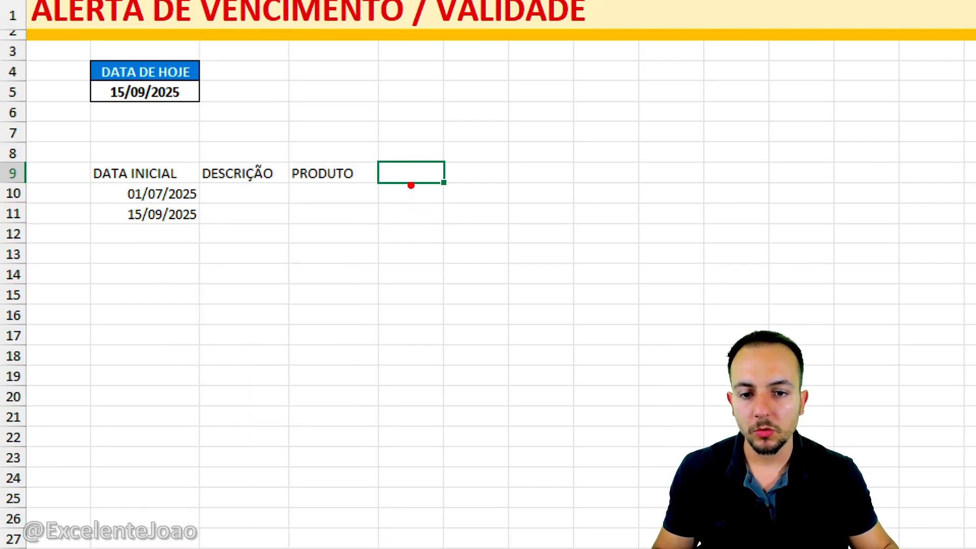
mouse_move(409, 133)
left_mouse_down()
mouse_move(432, 257)
mouse_move(361, 155)
left_mouse_up()
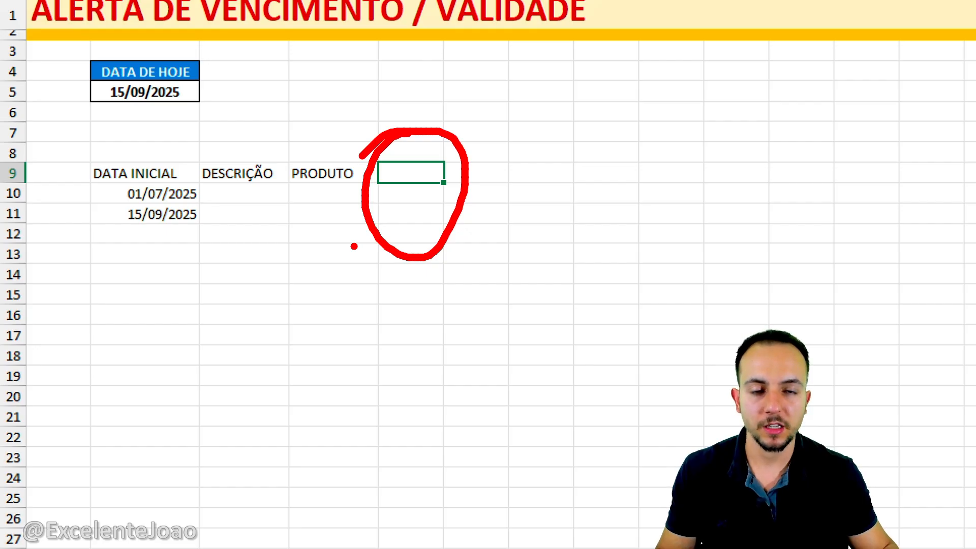
key("Escape")
type("DATA DE VALIDA")
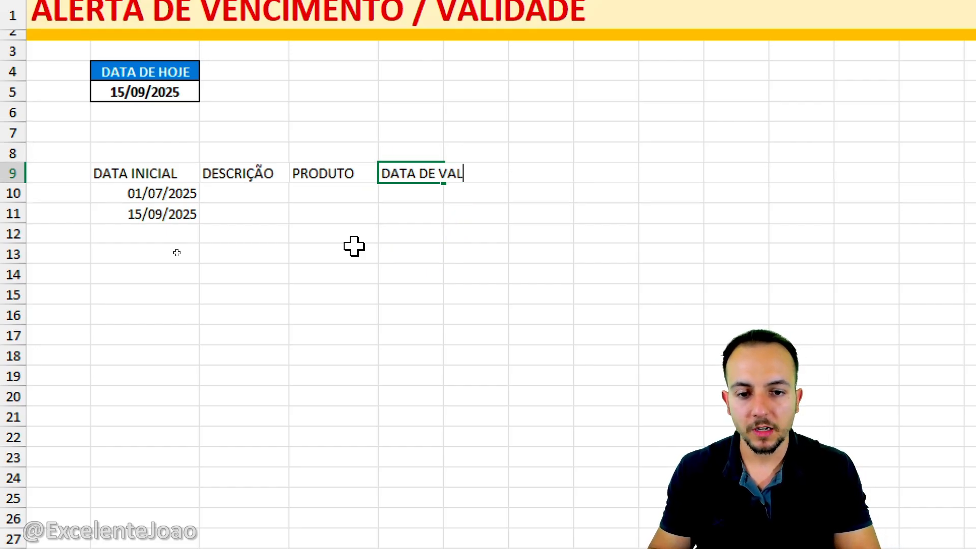
key("Escape")
type("DATA DE VALIDADE (VENC")
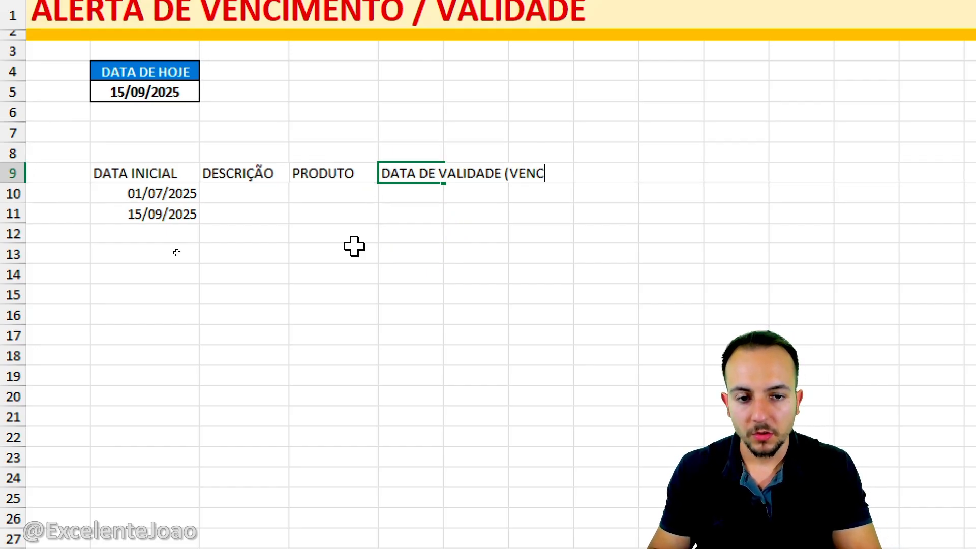
type("IEMNTO")
key("Escape")
Enter the column header "VALIDADE / VENCIMENTO" in cell E9 and widen column E to fit it.
type("VALIDA")
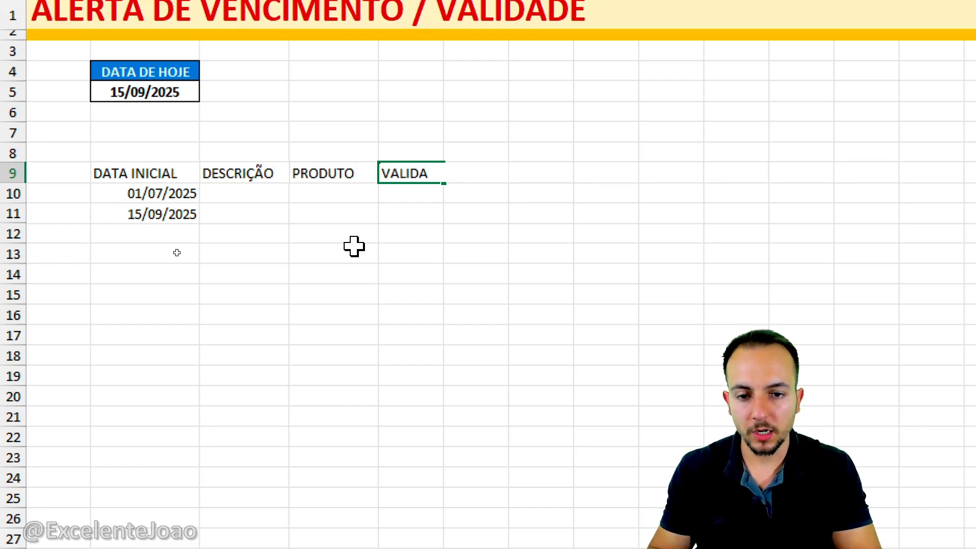
type("DE / VENCIMENTO")
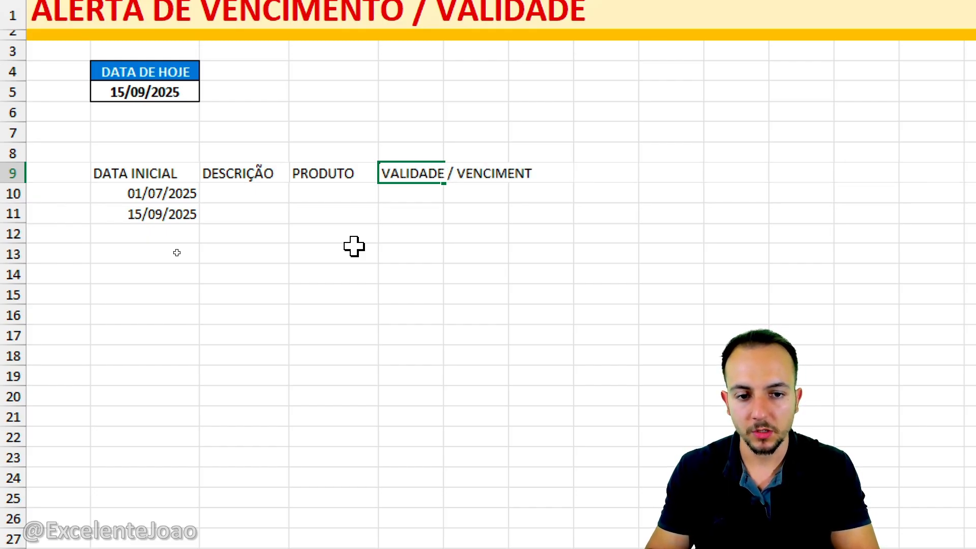
key("Return")
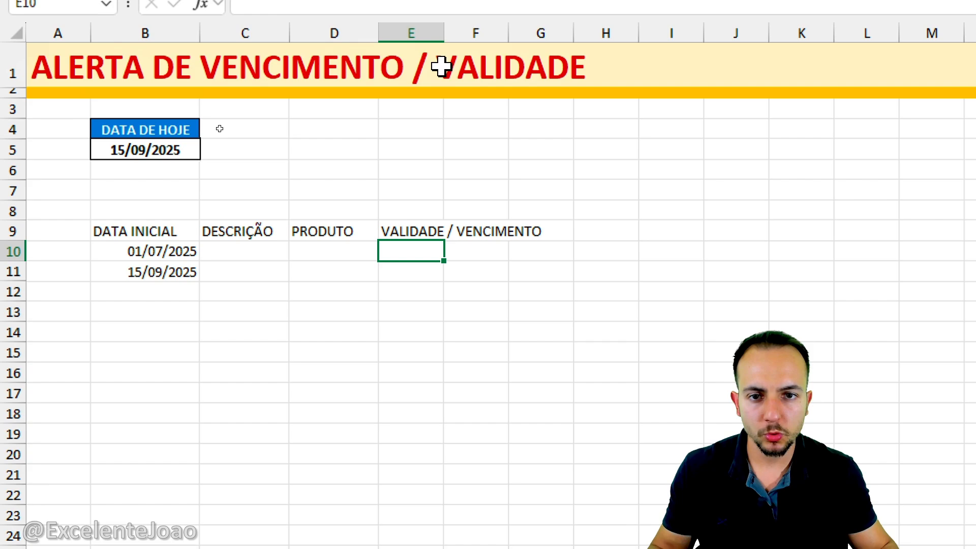
left_click_drag(442, 71, 566, 74)
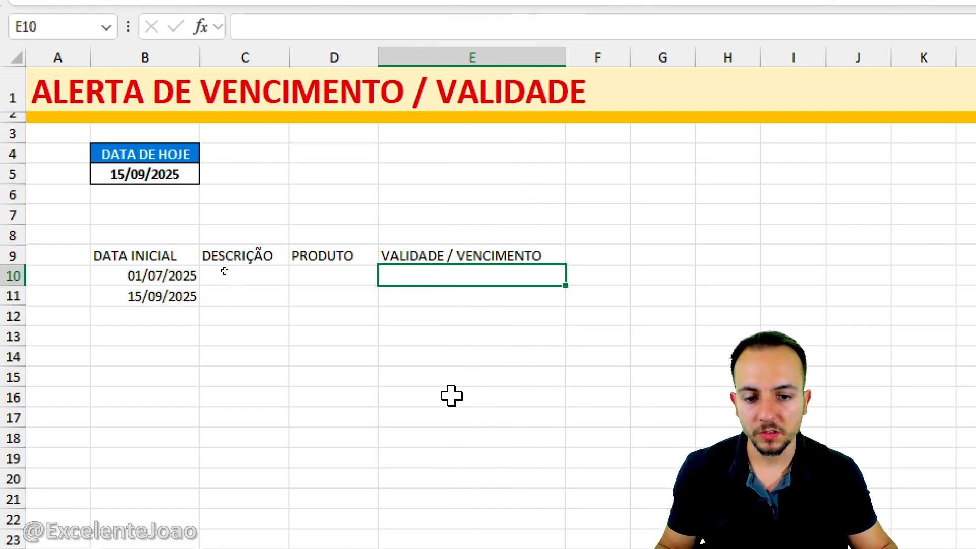
Enter the expiry date 20/09/2025 in cell E10.
left_click_drag(445, 256, 445, 273)
left_click(444, 274)
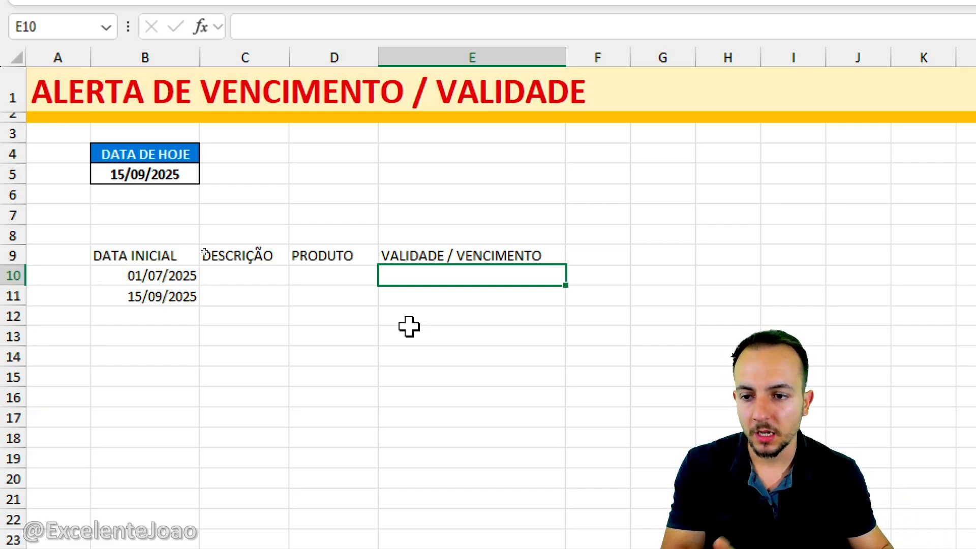
type("20")
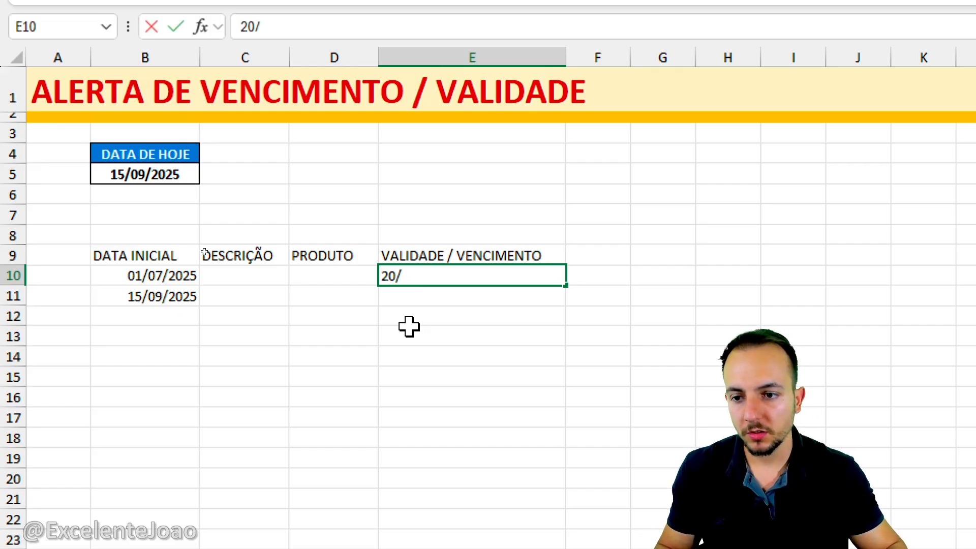
type("/09/2025")
key("Return")
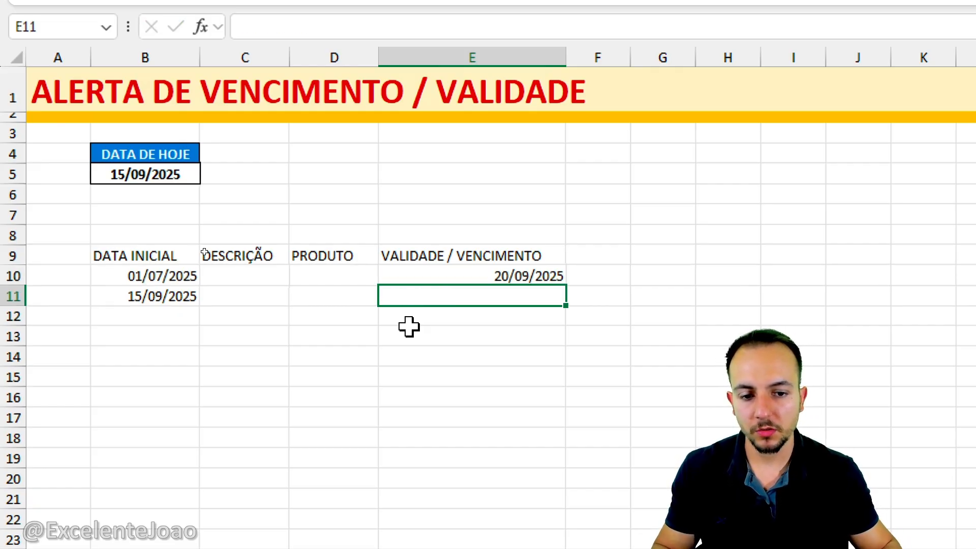
left_click_drag(547, 247, 534, 249)
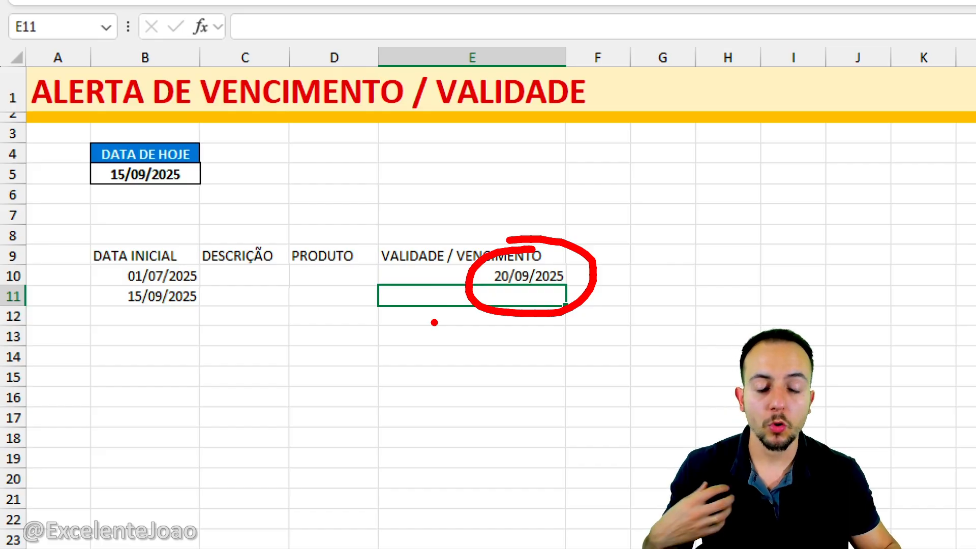
mouse_move(471, 257)
left_mouse_down()
mouse_move(370, 191)
mouse_move(200, 177)
mouse_move(208, 189)
left_mouse_up()
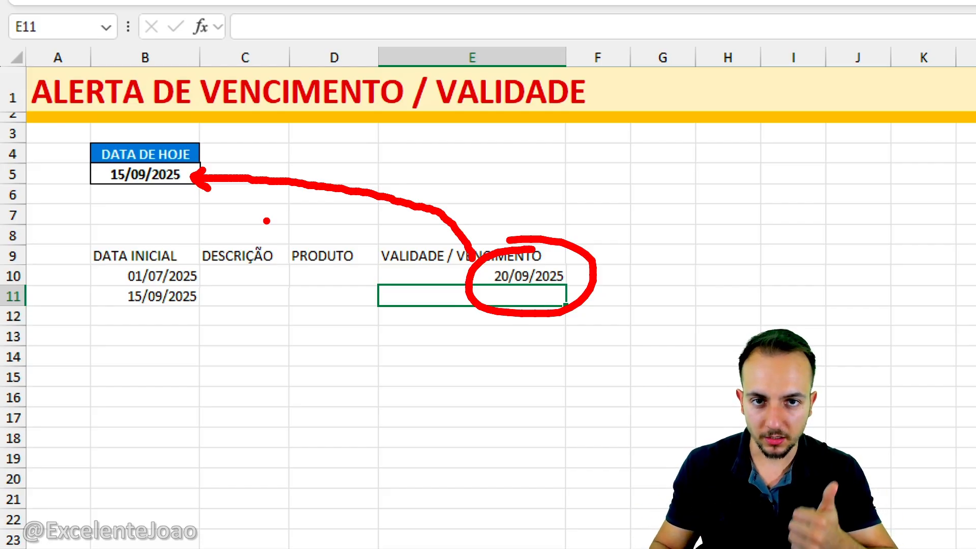
key("Escape")
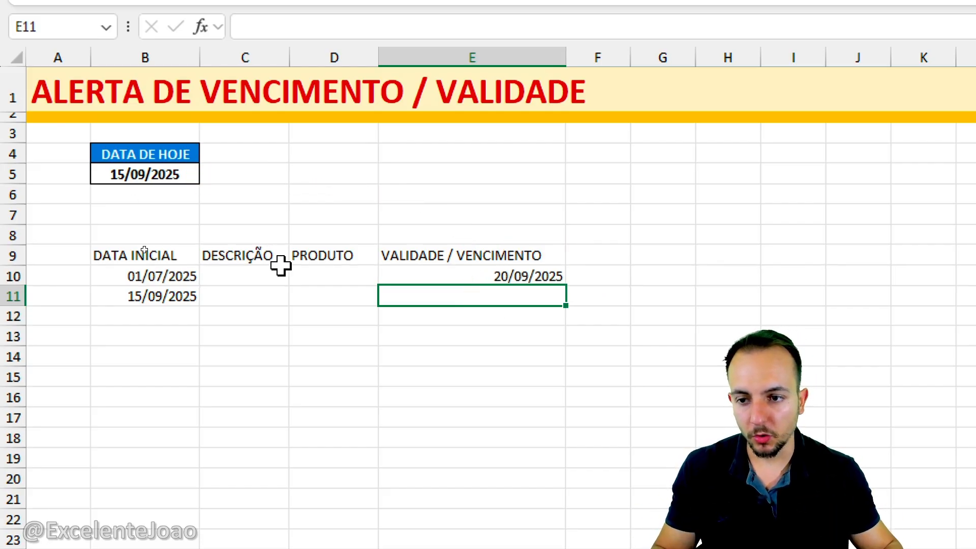
Enter the expiry dates 15/09/2025 in cell E11 and 10/09/2025 in cell E12.
type("15/09/2025")
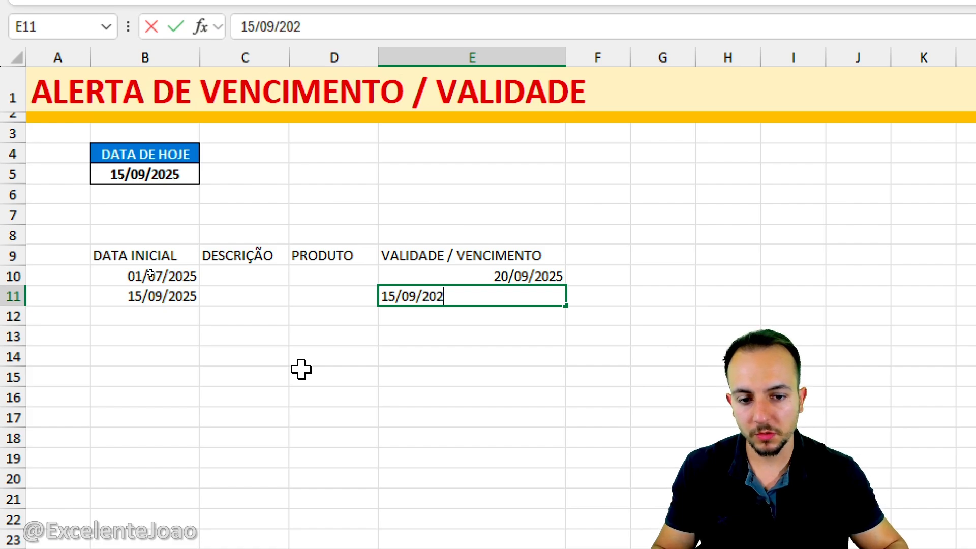
key("Return")
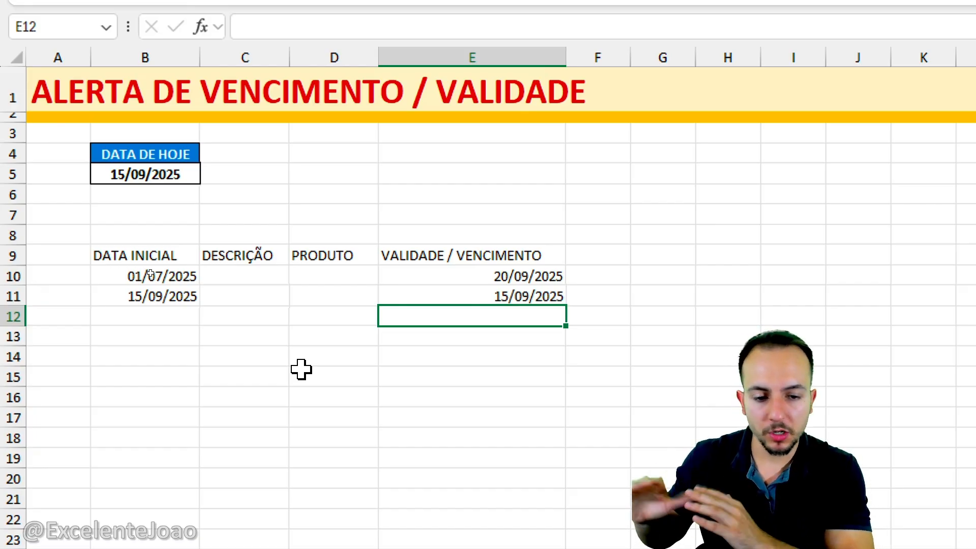
type("10/09/2025")
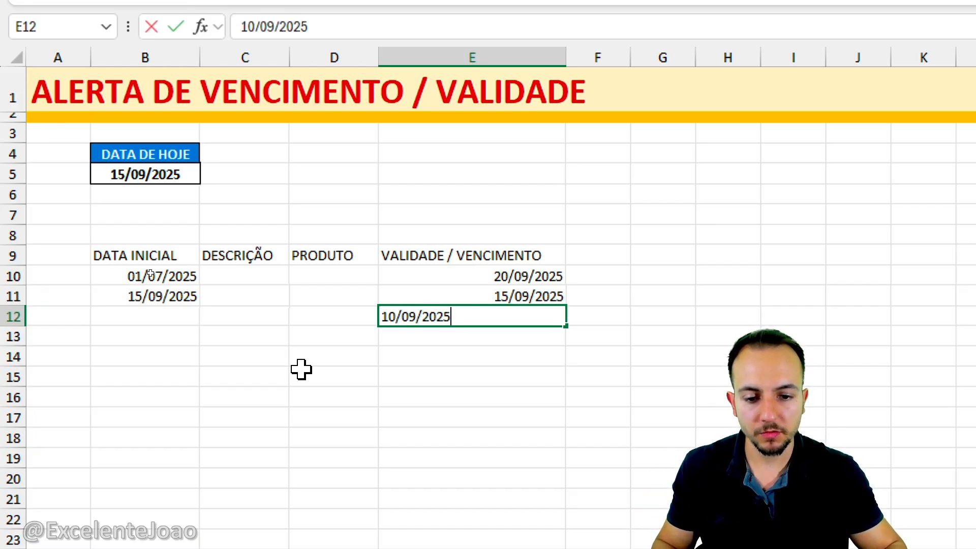
key("Return")
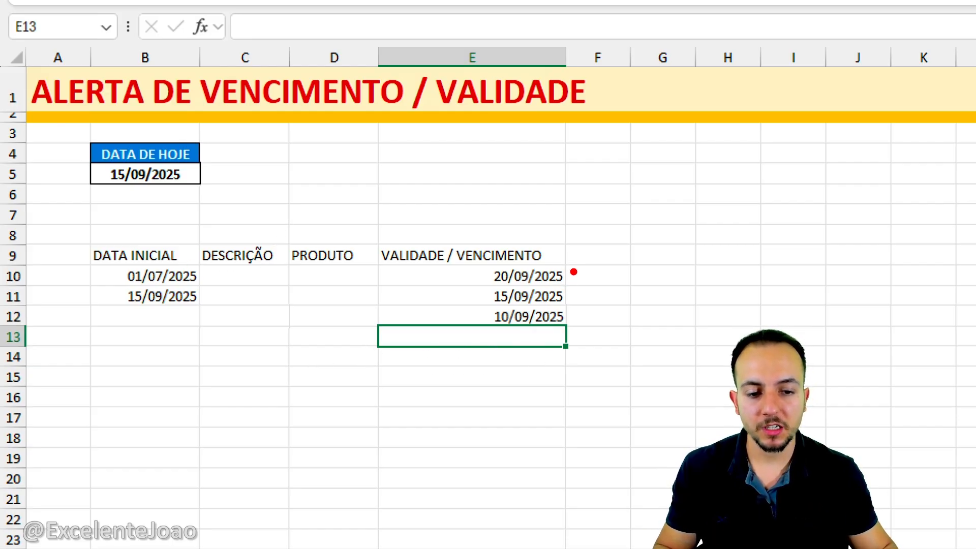
left_click_drag(573, 272, 649, 203)
left_click_drag(576, 294, 621, 294)
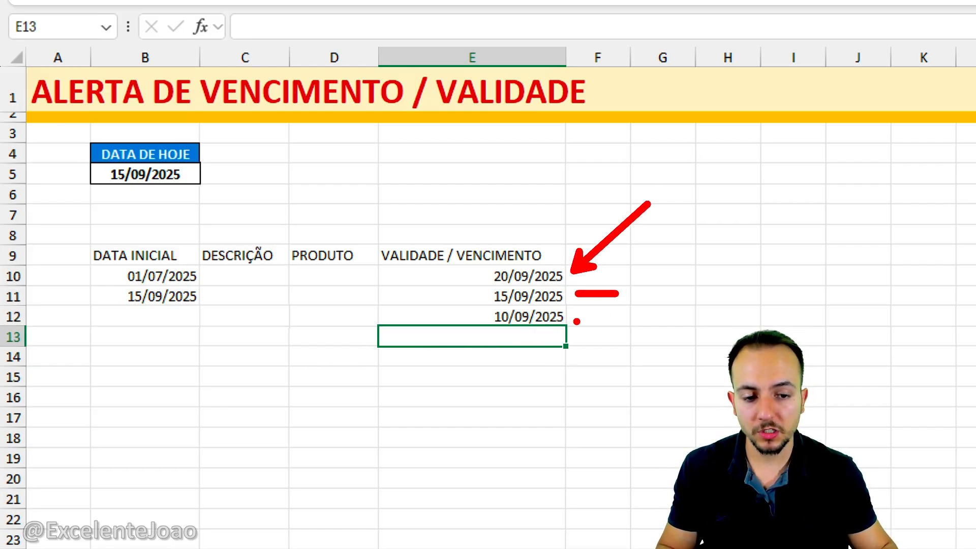
left_click_drag(576, 321, 622, 343)
key("Escape")
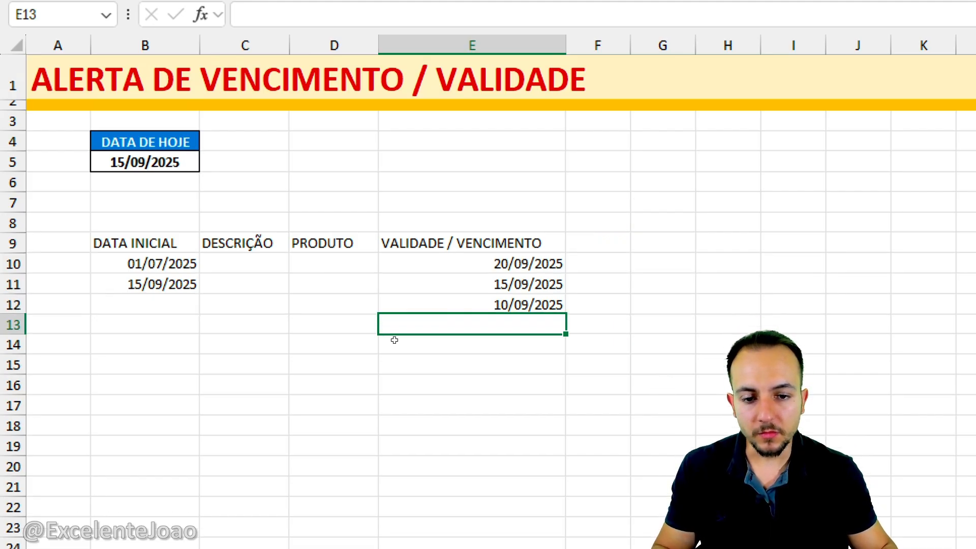
Enter the column header "DIAS P/ VENCIMENTO" in cell F9 and widen column F to fit it.
left_click(588, 257)
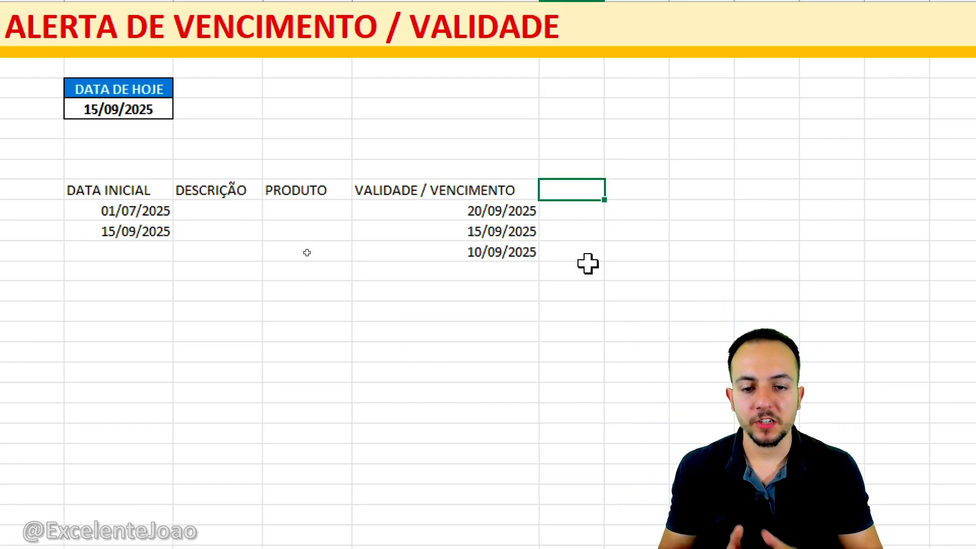
left_click_drag(427, 173, 559, 273)
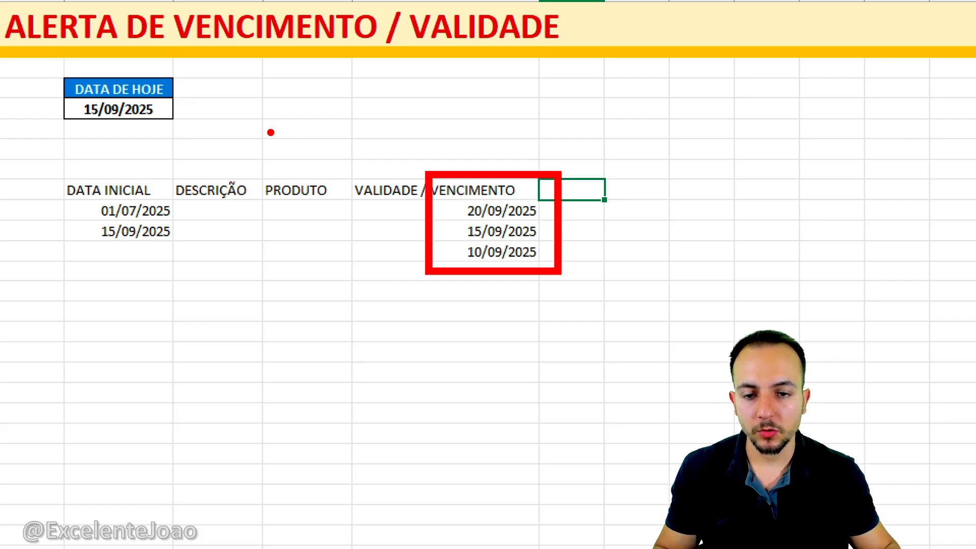
mouse_move(48, 72)
left_mouse_down()
mouse_move(195, 153)
mouse_move(265, 137)
left_mouse_up()
left_click_drag(438, 164, 456, 113)
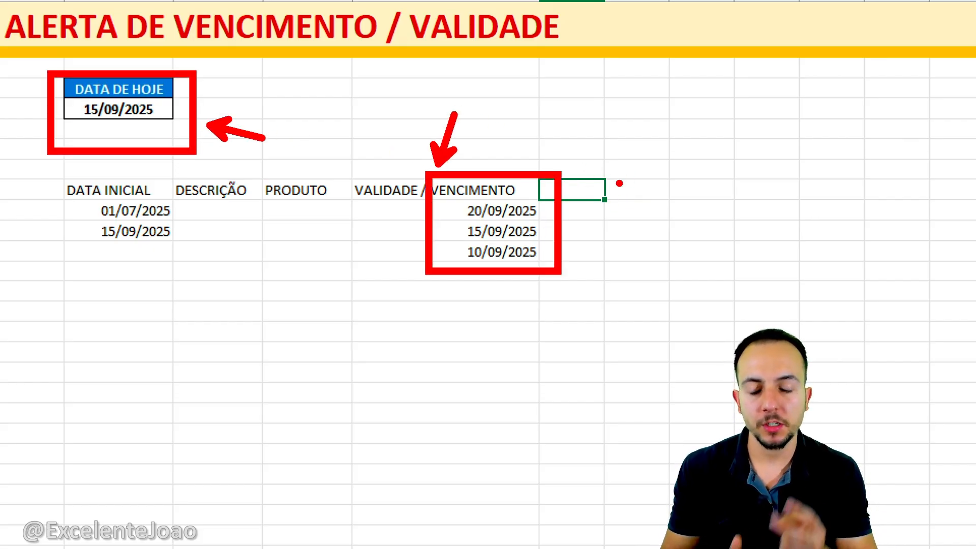
key("Escape")
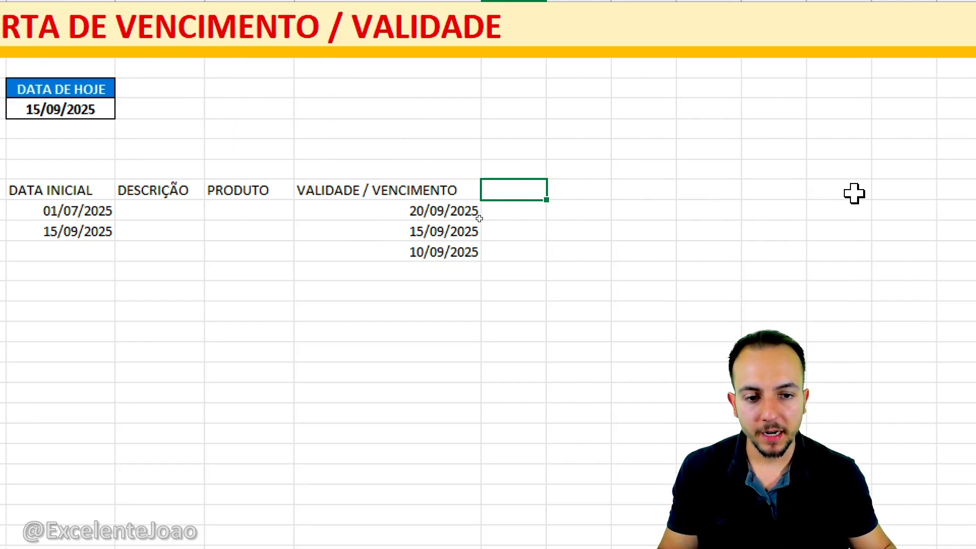
type("QUANTOS")
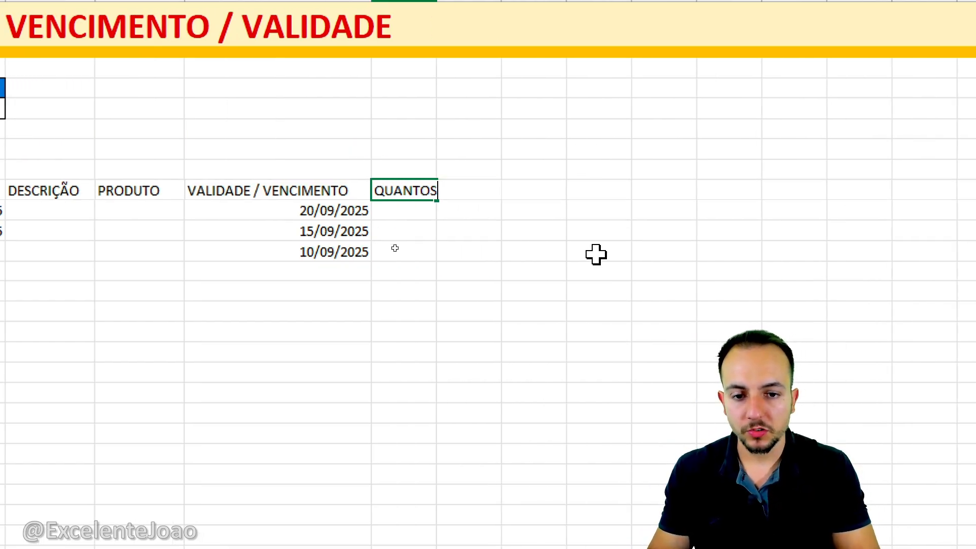
key("Escape")
type("DIAS P/")
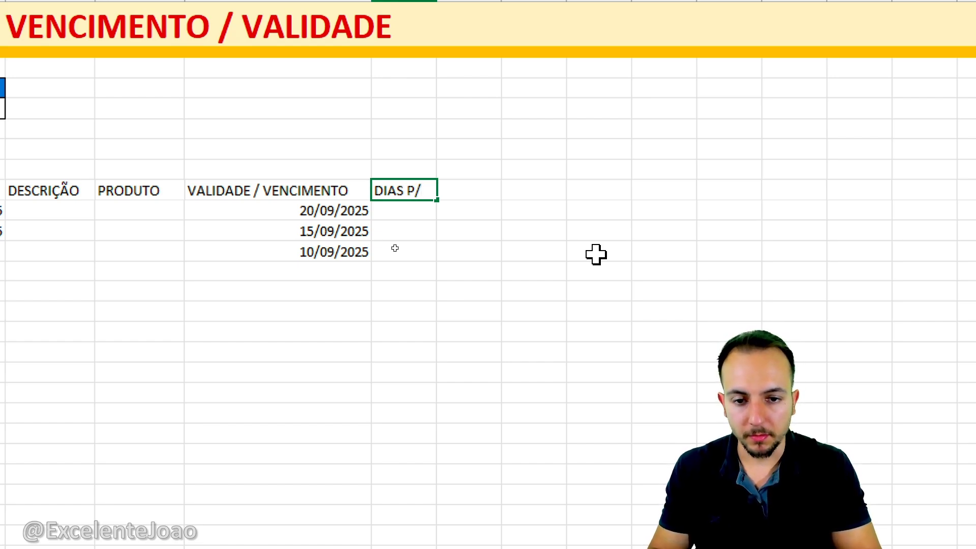
type(" VENCIMENTO")
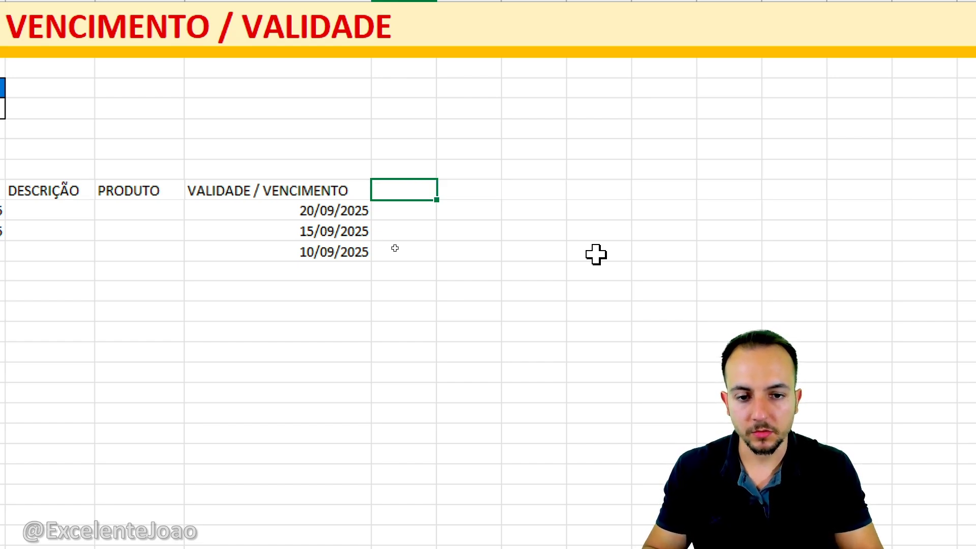
key("Return")
left_click_drag(436, 87, 523, 86)
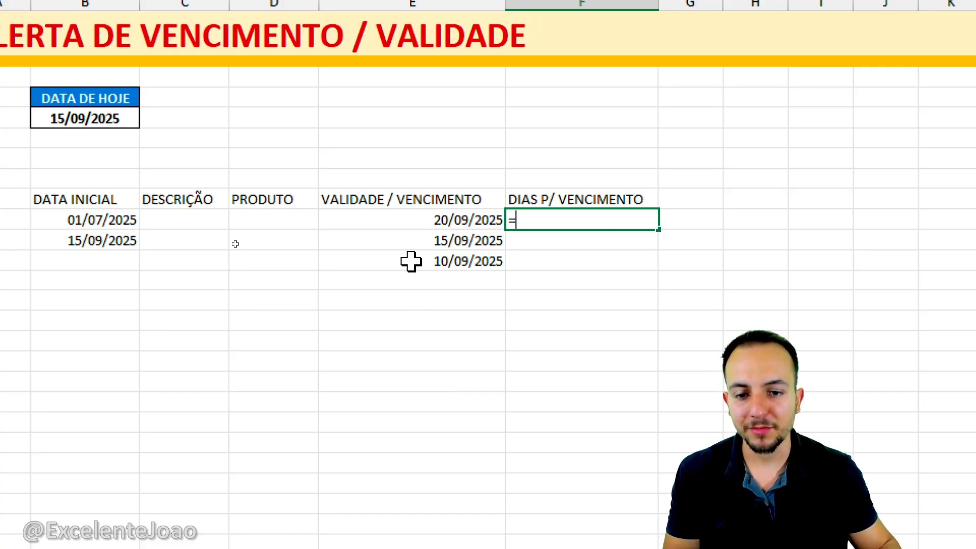
Enter the formula =E10-B5 in cell F10 to calculate the days left until the first expiry date.
left_click(407, 219)
left_click_drag(454, 201, 445, 199)
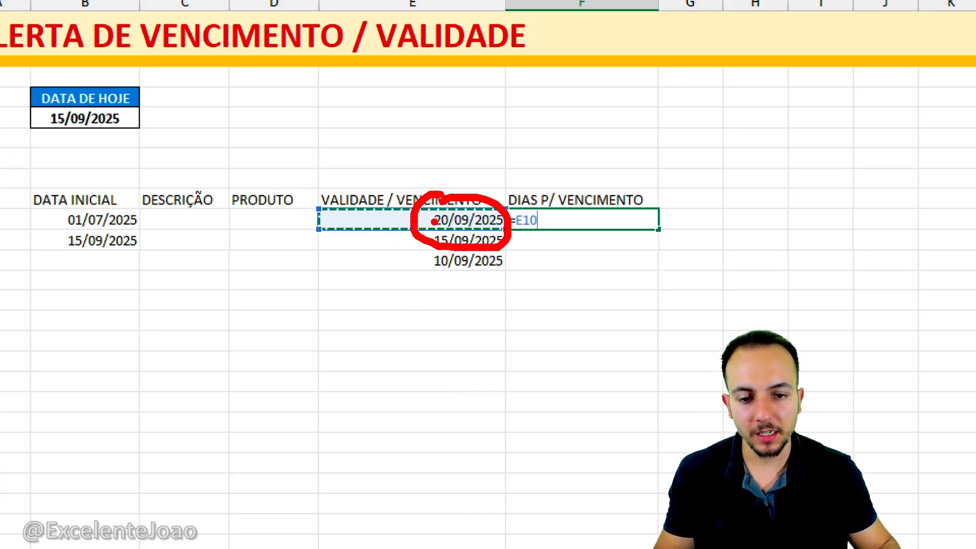
type("-")
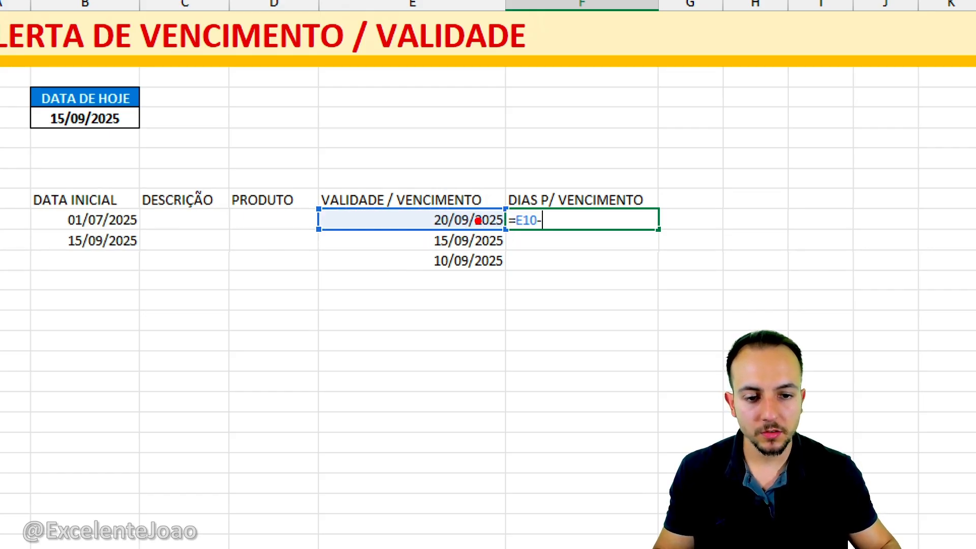
left_click_drag(536, 195, 568, 201)
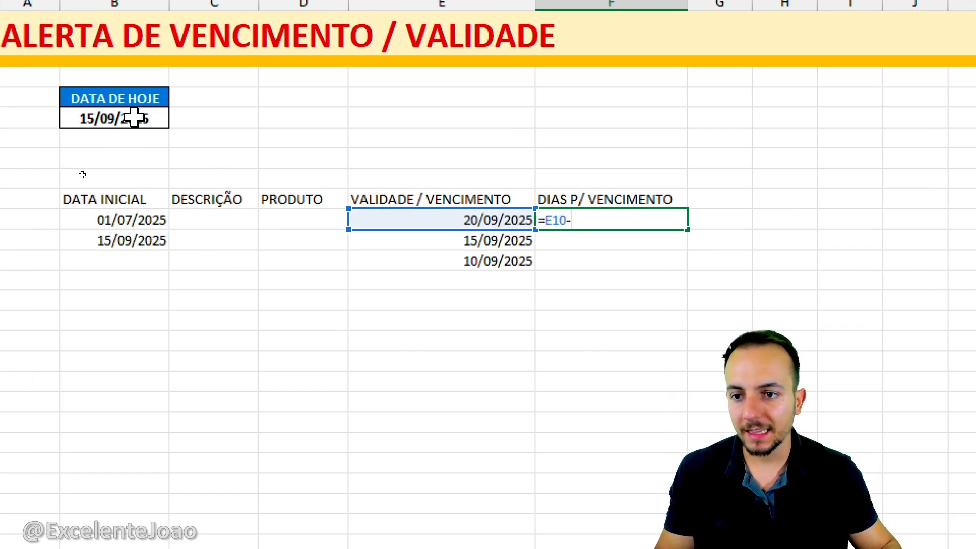
left_click(106, 118)
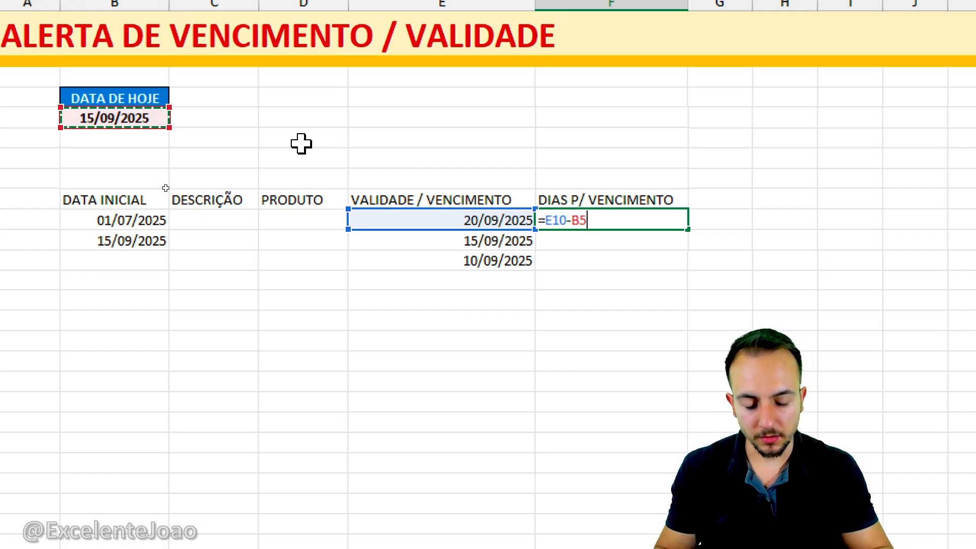
key("Return")
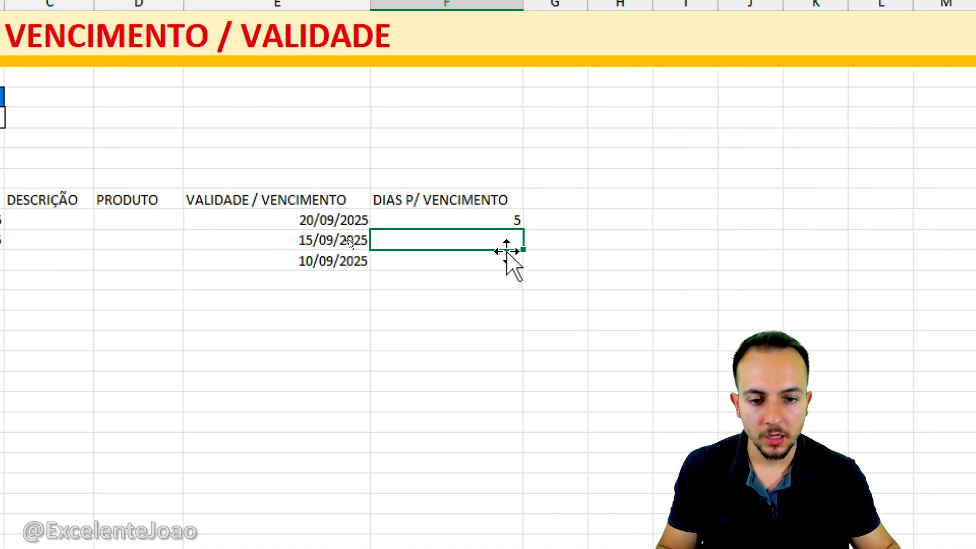
Fill the days-left formula from F10 down to F12 with its relative reference to today's date.
left_click(677, 219)
key("Delete")
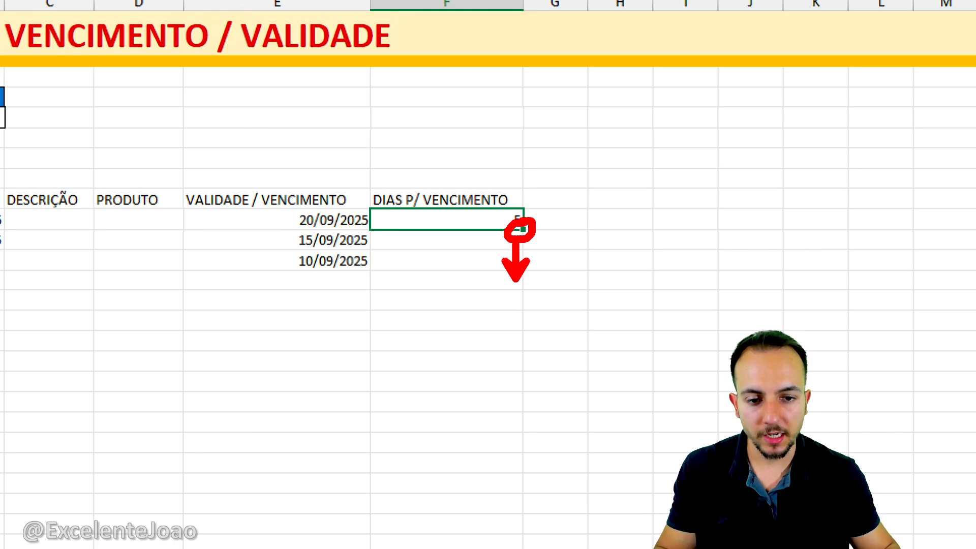
key("ctrl+z")
left_click_drag(520, 235, 523, 269)
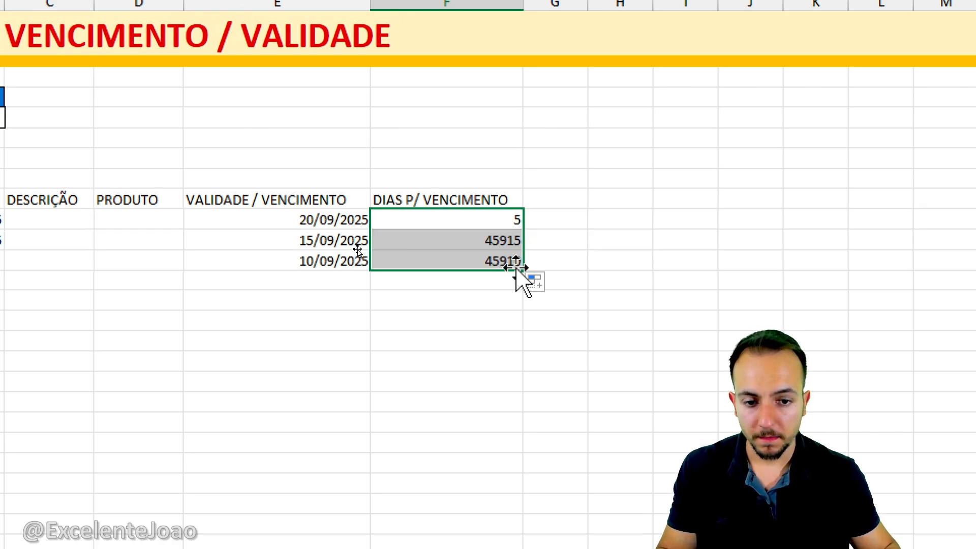
left_click(475, 200)
key("ctrl+2")
left_click_drag(520, 231, 521, 229)
left_click_drag(363, 237, 425, 238)
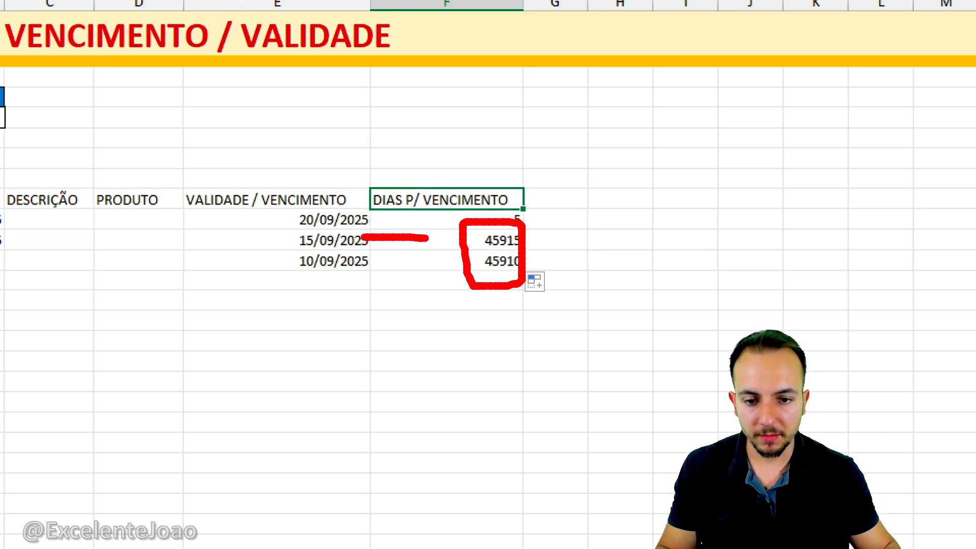
left_click_drag(359, 259, 408, 259)
key("Escape")
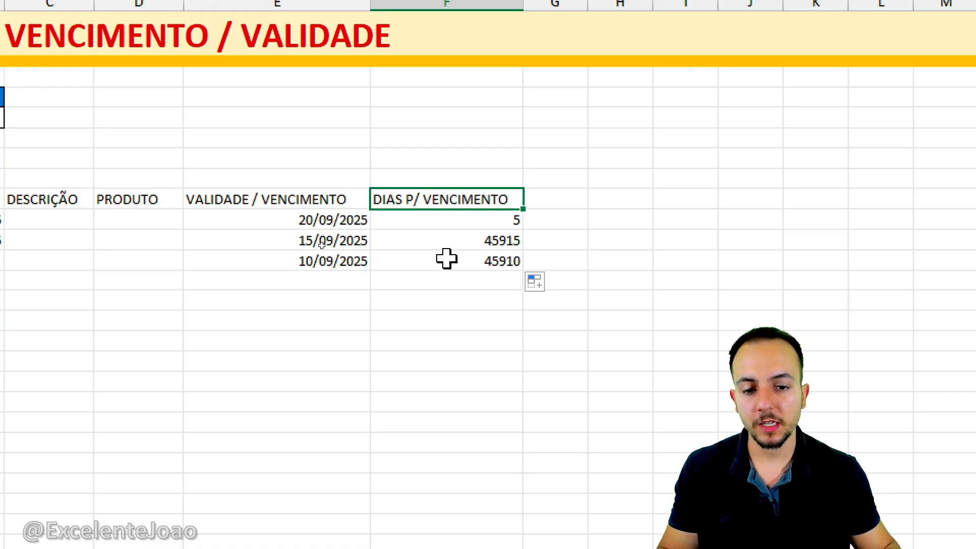
Examine which cells the copied formula in F12 refers to.
left_click(452, 260)
key("F2")
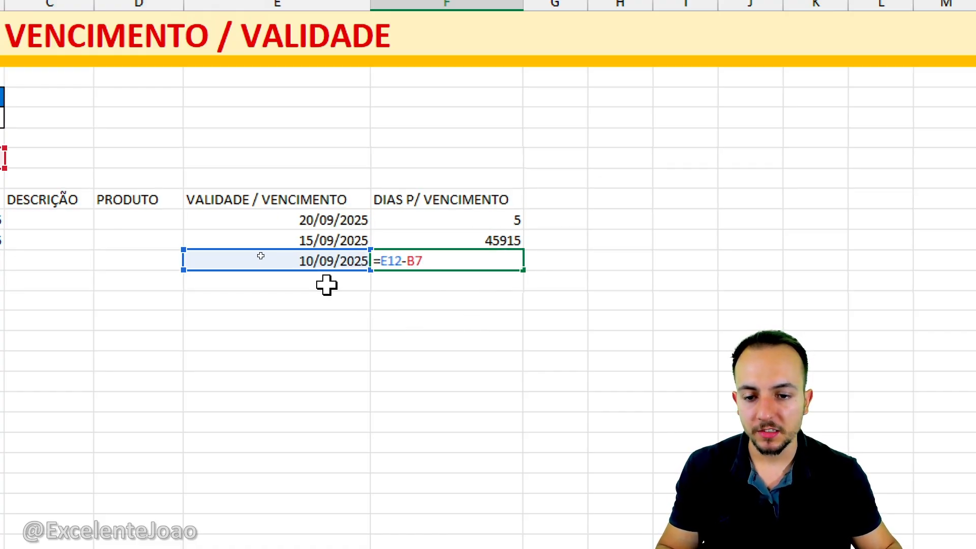
key("ctrl+2")
mouse_move(345, 249)
left_mouse_down()
mouse_move(295, 250)
mouse_move(312, 248)
mouse_move(294, 306)
left_mouse_up()
left_click_drag(281, 287, 307, 288)
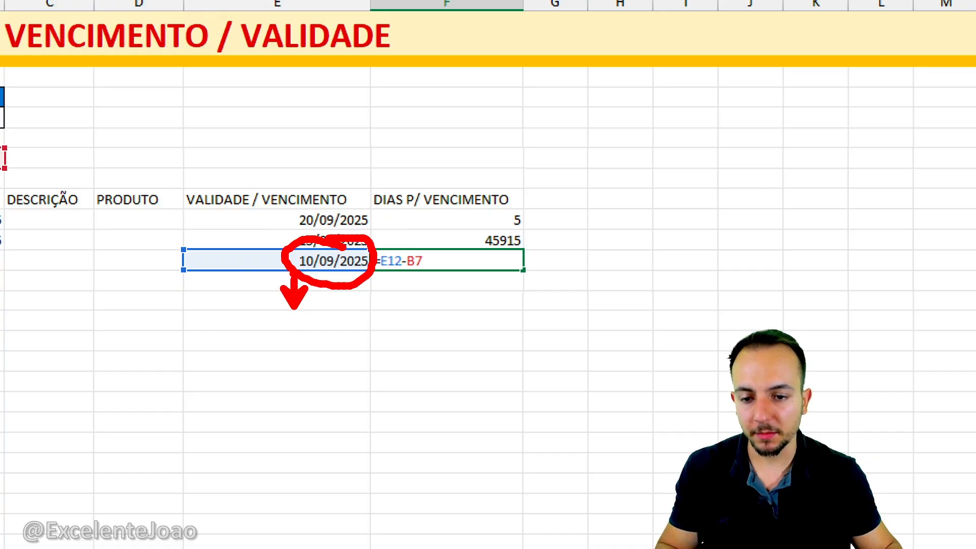
key("Escape")
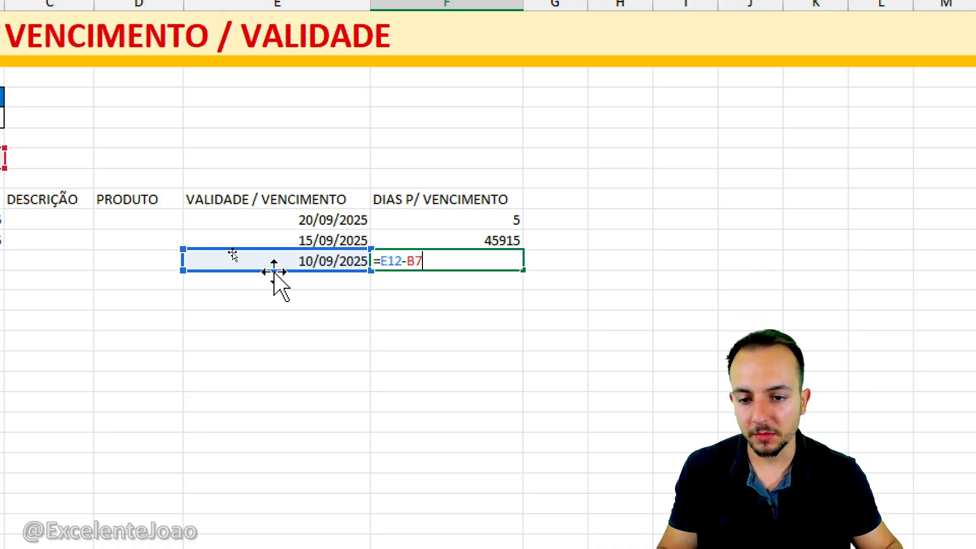
mouse_move(264, 269)
left_mouse_down()
mouse_move(264, 229)
mouse_move(272, 442)
mouse_move(288, 218)
mouse_move(279, 436)
mouse_move(297, 274)
mouse_move(278, 257)
left_mouse_up()
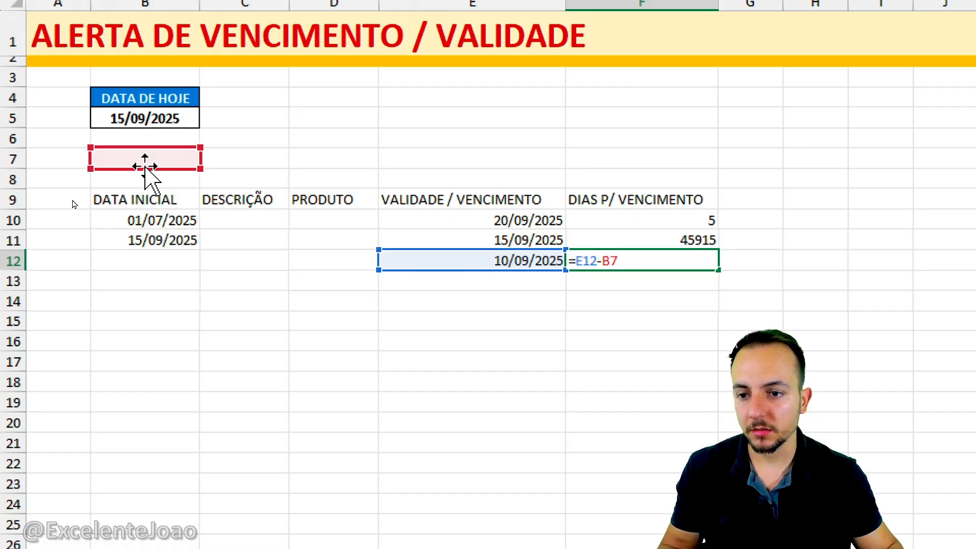
Try pointing the today's-date reference in F12's formula to B5 and to cells further down column B.
left_click(147, 118)
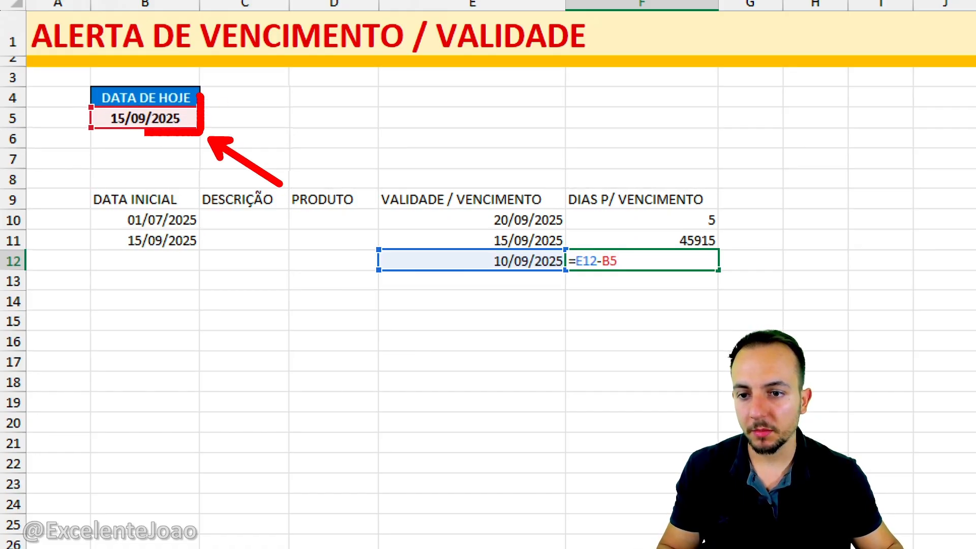
key("Down")
key("Down")
key("Down")
key("Down")
key("Down")
key("Down")
key("Down")
key("Down")
key("Down")
key("Down")
key("Down")
key("Down")
key("Down")
key("Down")
key("Down")
key("Down")
key("Down")
key("Down")
key("Down")
key("Down")
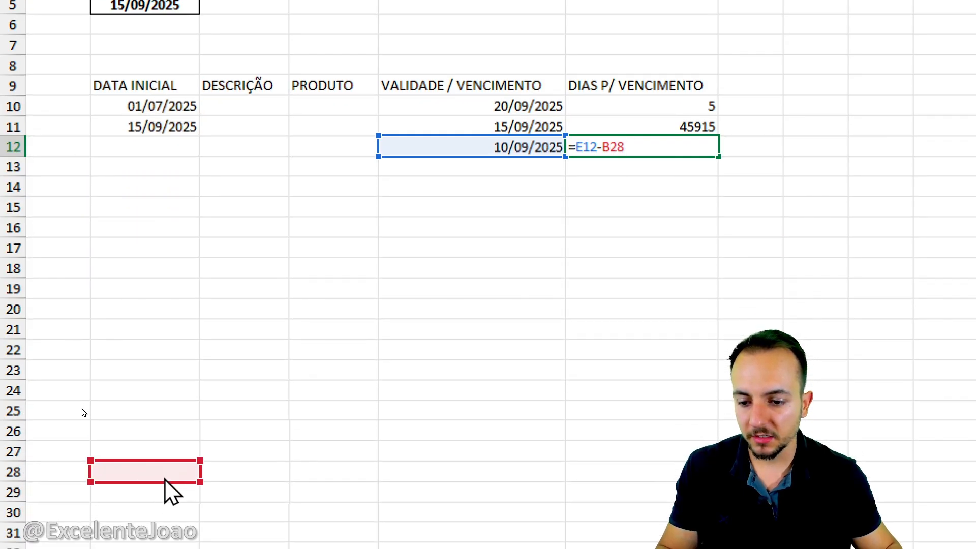
left_click_drag(164, 478, 174, 84)
key("ctrl+2")
left_click_drag(201, 316, 201, 234)
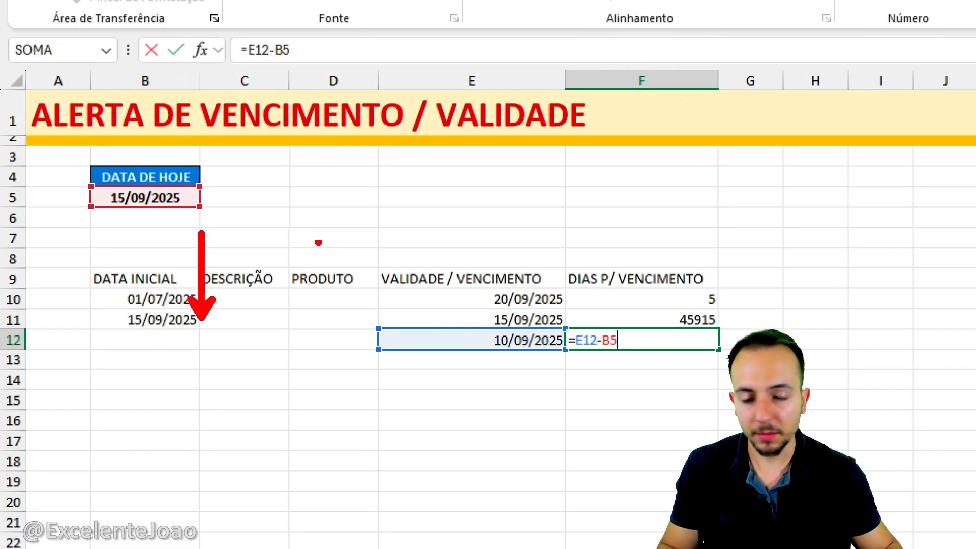
mouse_move(190, 195)
left_mouse_down()
mouse_move(117, 222)
mouse_move(196, 183)
left_mouse_up()
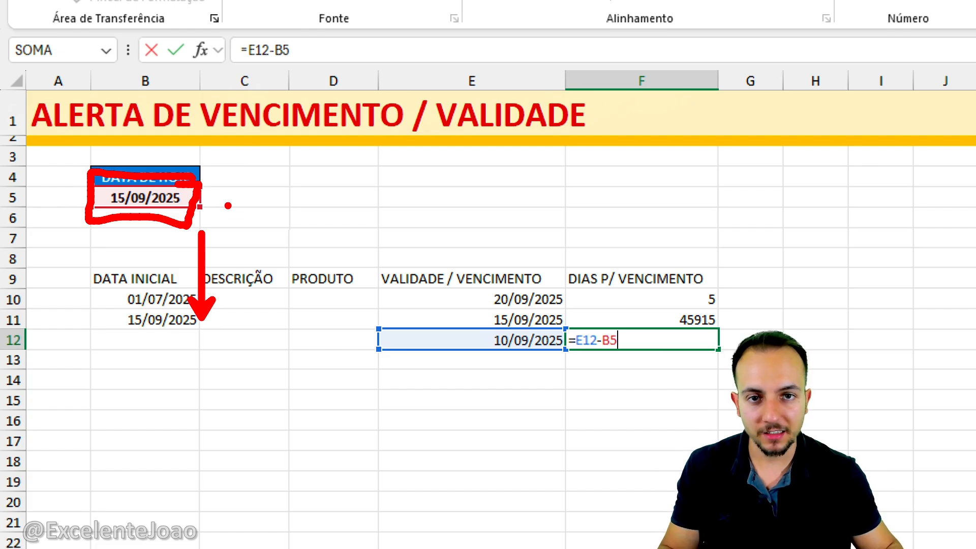
Try pointing the expiry-date reference in F12's formula to different rows of column E, and discard the edit.
key("Escape")
key("ctrl+2")
mouse_move(512, 327)
left_mouse_down()
mouse_move(503, 359)
mouse_move(472, 296)
left_mouse_up()
key("Escape")
left_click(469, 262)
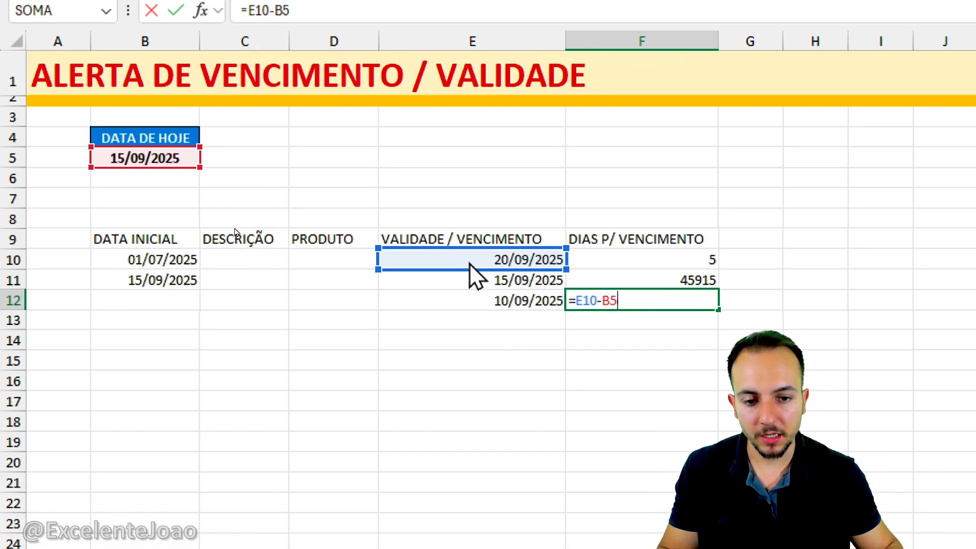
left_click(472, 280)
left_click(474, 301)
left_click(474, 321)
left_click(464, 382)
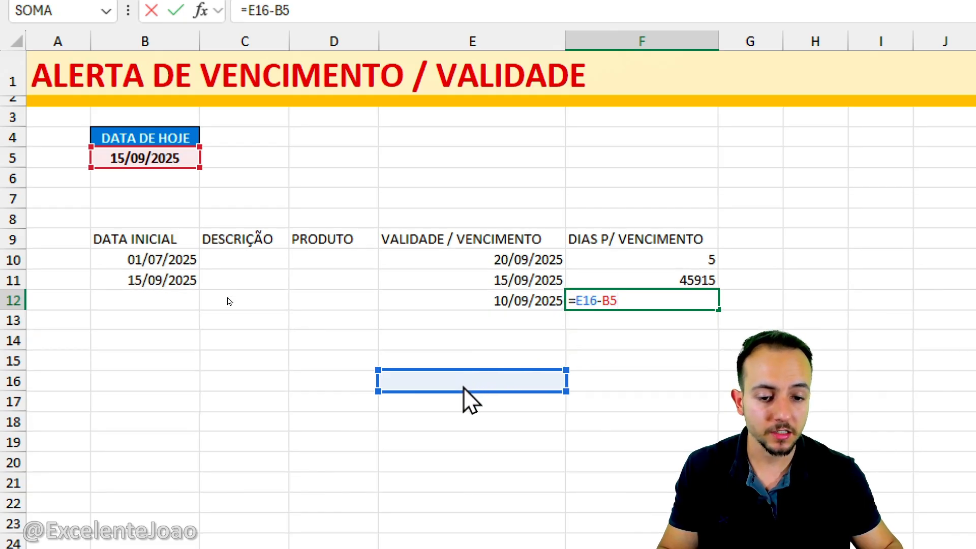
left_click(460, 543)
left_click(459, 303)
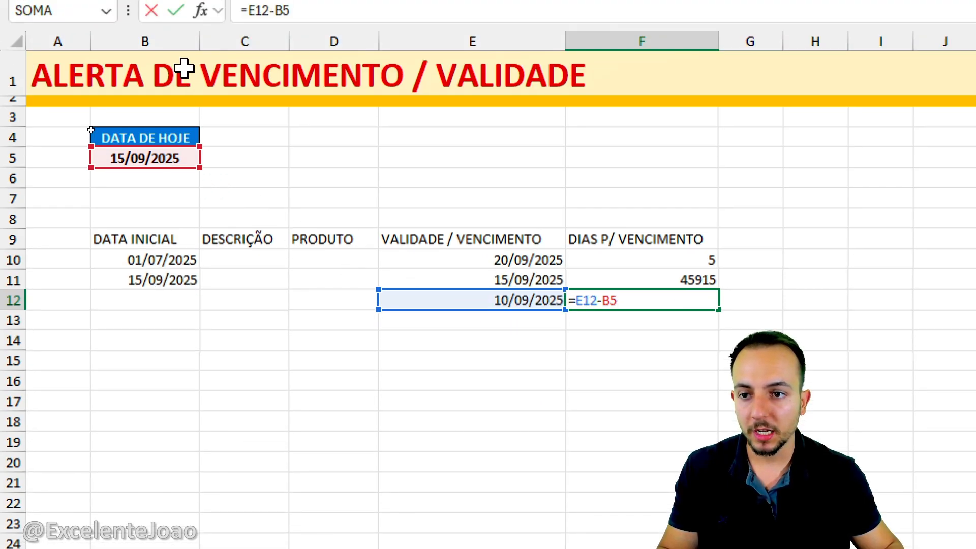
left_click_drag(161, 131, 153, 134)
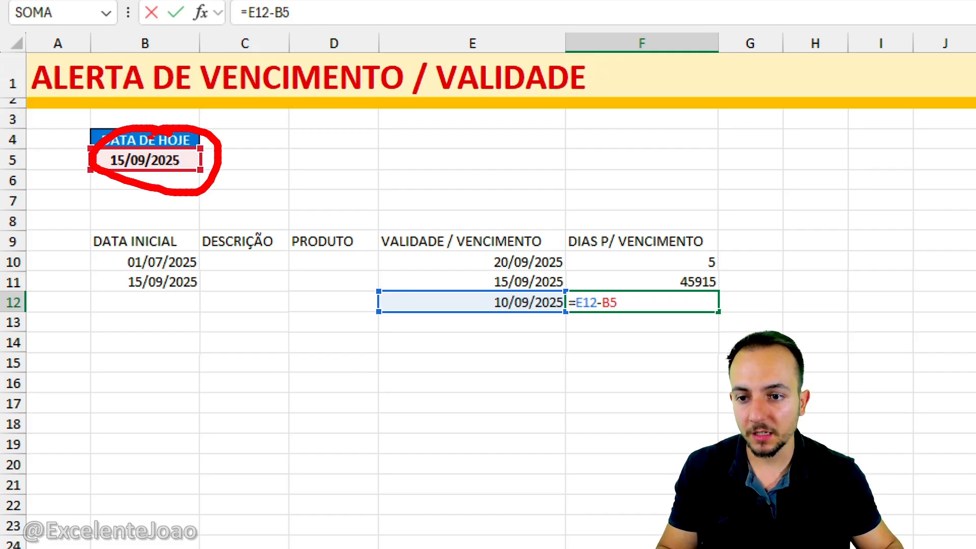
left_click_drag(225, 164, 339, 148)
key("Escape")
key("Escape")
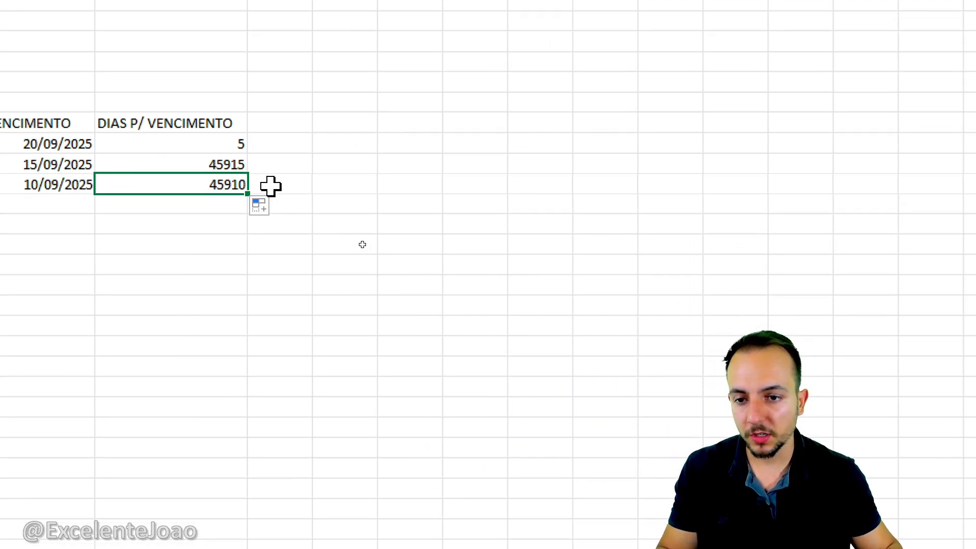
Lock the today's-date reference in F10 as absolute so the formula reads =E10-$B$5.
left_click(701, 262)
key("ctrl+2")
mouse_move(237, 114)
left_mouse_down()
mouse_move(287, 162)
mouse_move(192, 143)
mouse_move(153, 167)
mouse_move(125, 154)
left_mouse_up()
key("Escape")
double_click(204, 141)
key("ctrl+2")
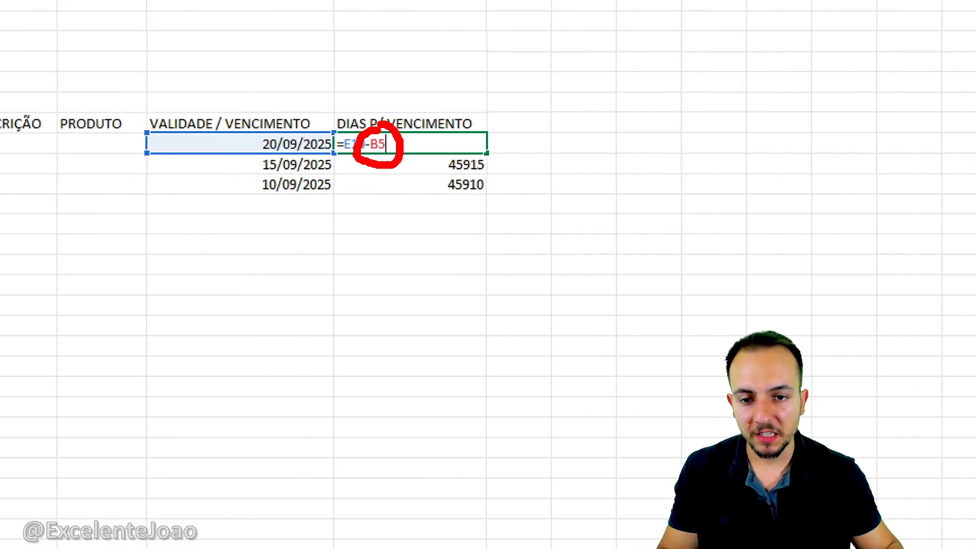
key("Escape")
key("ctrl+2")
left_click_drag(158, 113, 161, 130)
key("Escape")
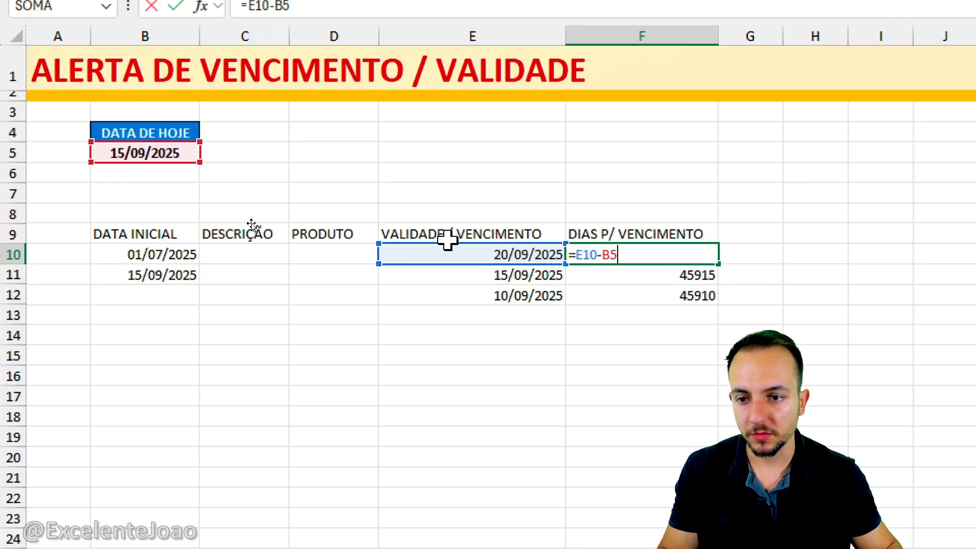
left_click_drag(603, 259, 625, 266)
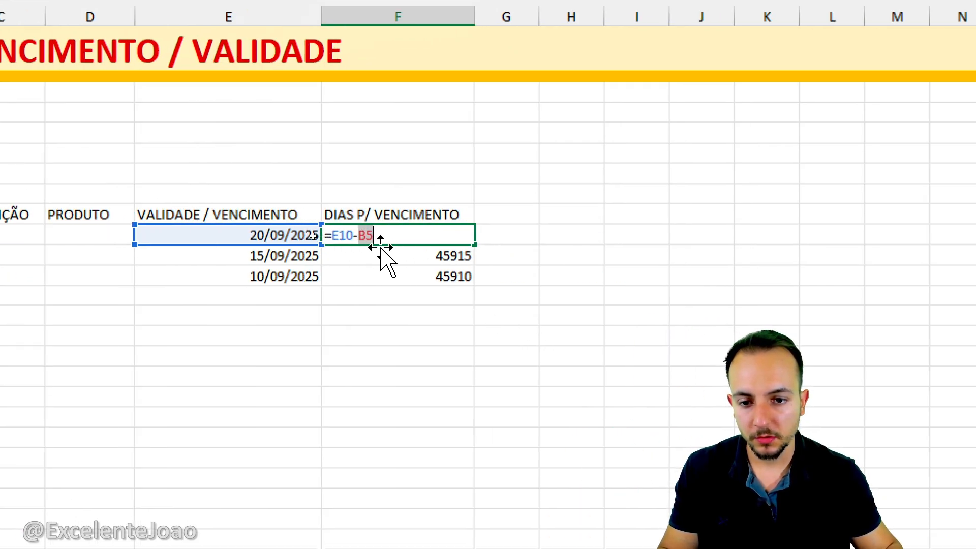
key("ctrl+2")
left_click_drag(374, 257, 400, 289)
key("Escape")
key("ctrl+2")
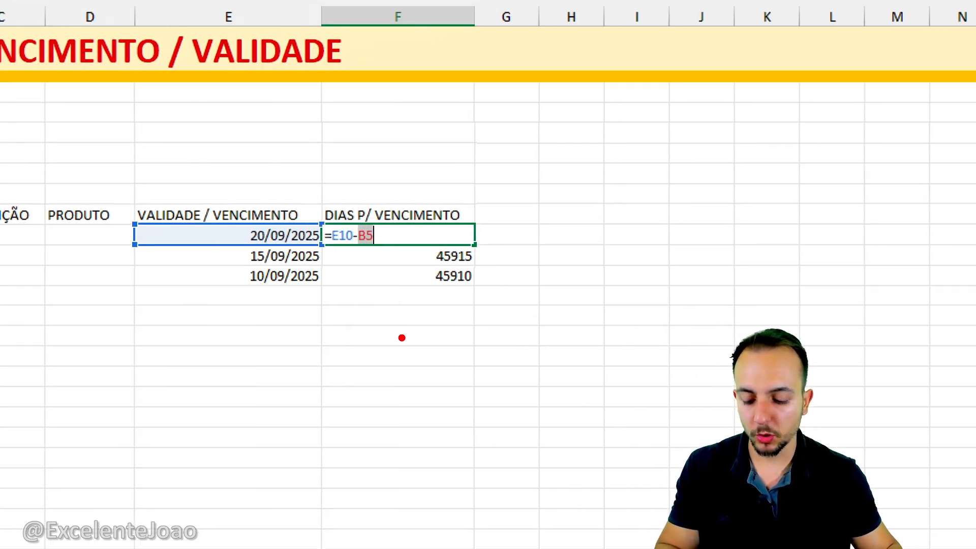
type("tF4")
key("Escape")
left_click_drag(474, 316, 477, 318)
key("Escape")
key("F4")
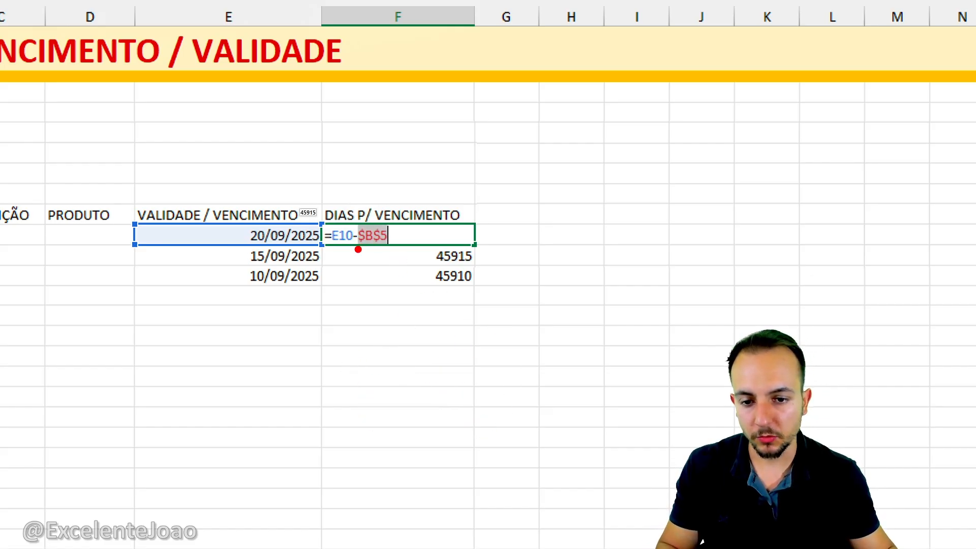
left_click_drag(358, 249, 321, 303)
left_click_drag(385, 219, 417, 170)
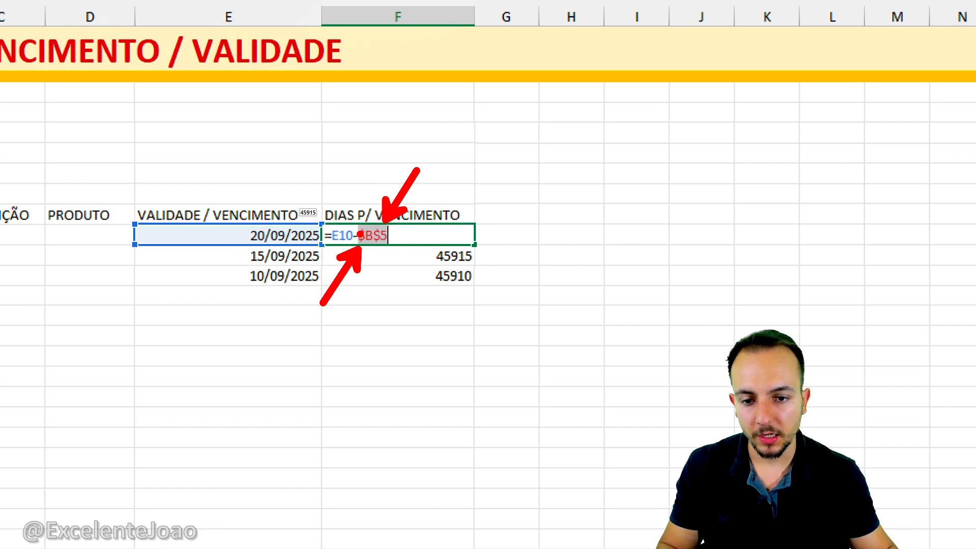
left_click_drag(356, 248, 404, 244)
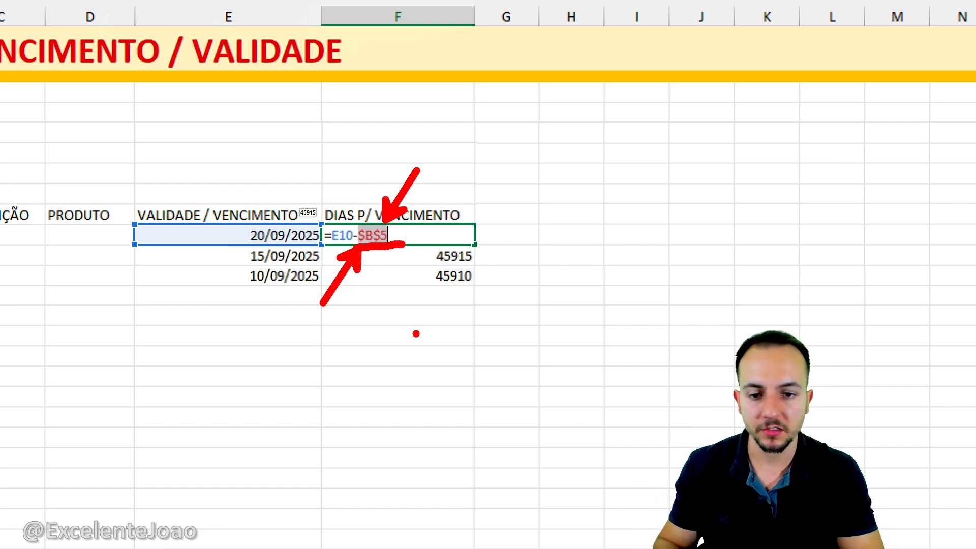
key("Escape")
key("Return")
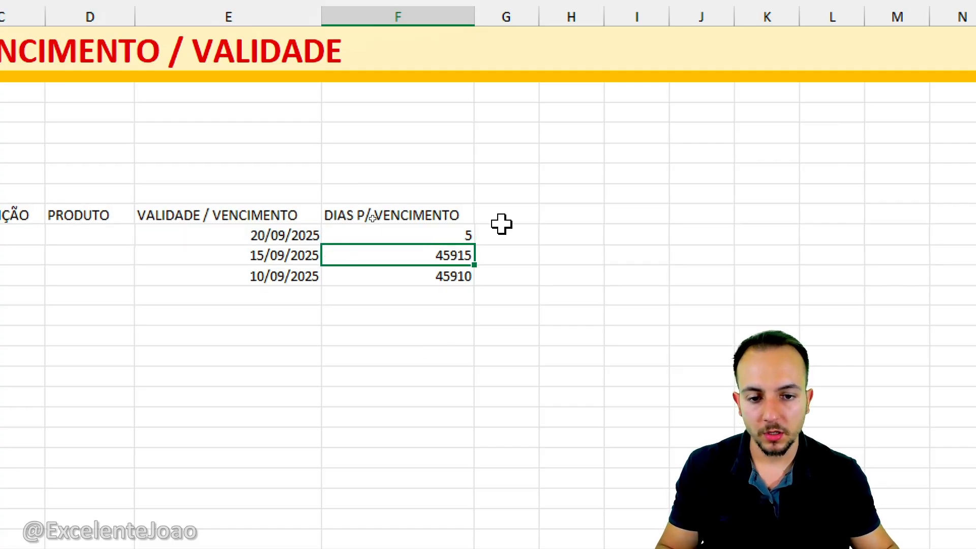
Fill the corrected days-left formula from F10 down through F12.
left_click(447, 230)
left_click_drag(485, 238, 467, 293)
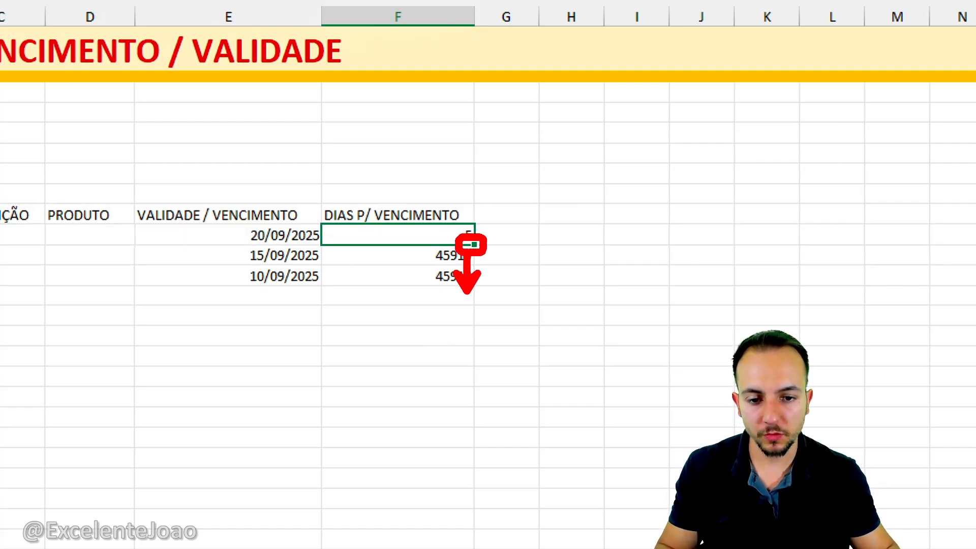
key("Escape")
left_click_drag(474, 244, 452, 282)
left_click(431, 336)
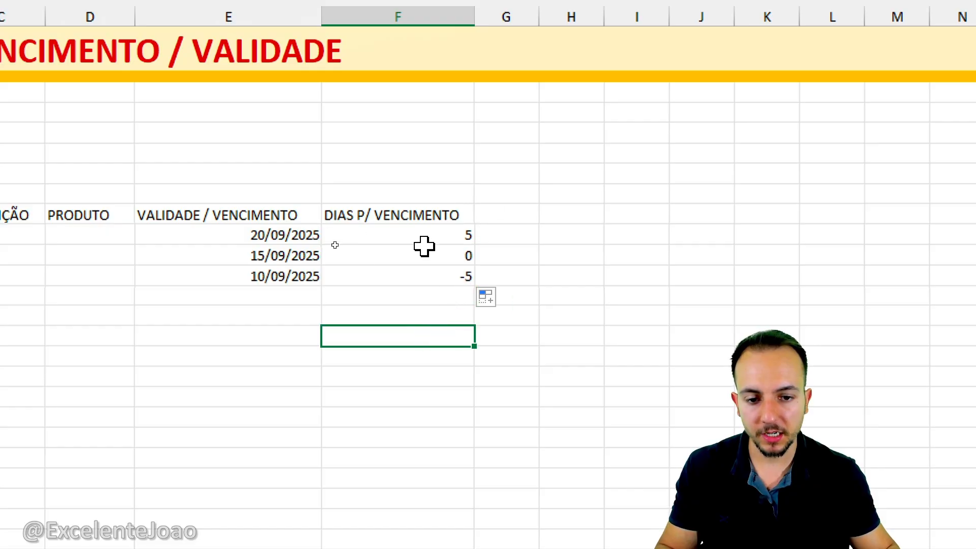
key("ctrl+2")
left_click_drag(449, 234, 323, 234)
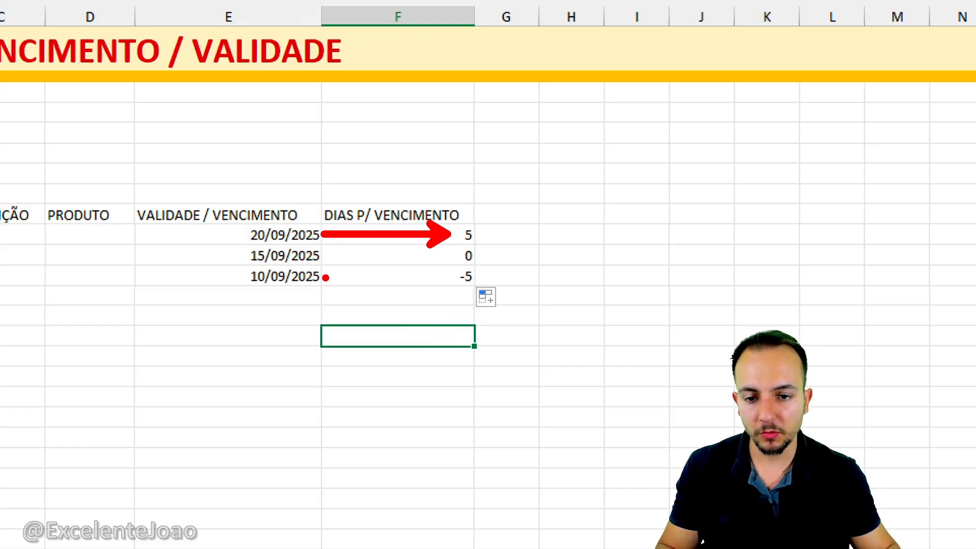
left_click_drag(467, 239, 480, 246)
left_click_drag(504, 272, 539, 299)
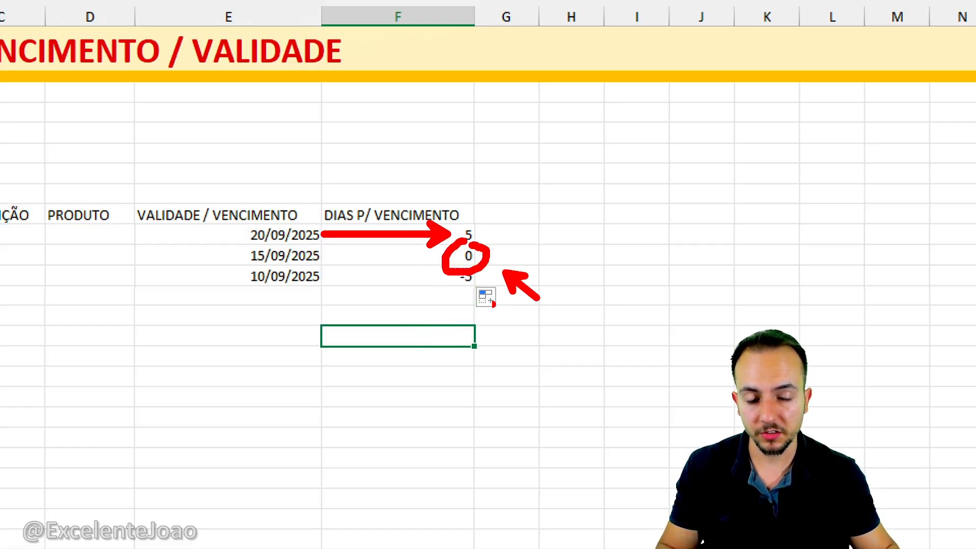
mouse_move(432, 265)
left_mouse_down()
mouse_move(455, 278)
mouse_move(342, 278)
left_mouse_up()
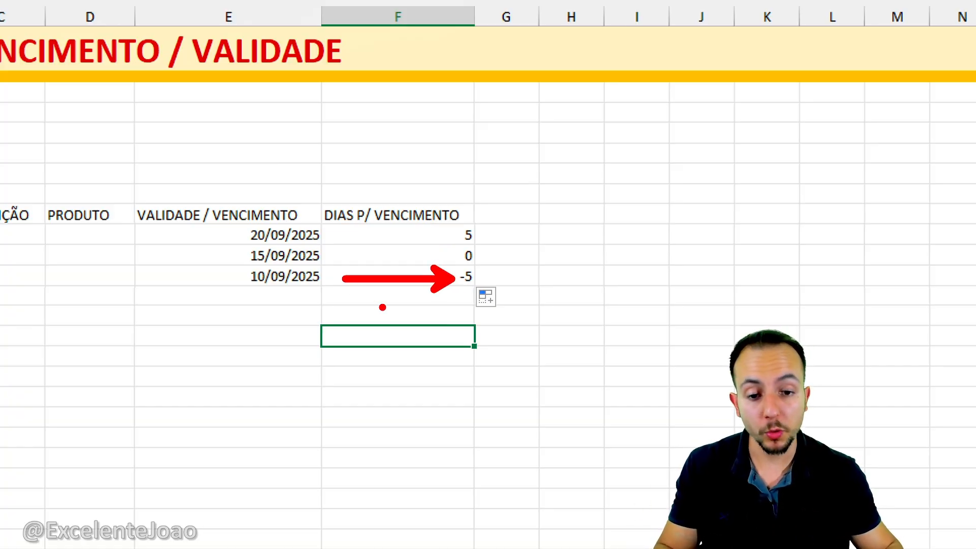
key("Escape")
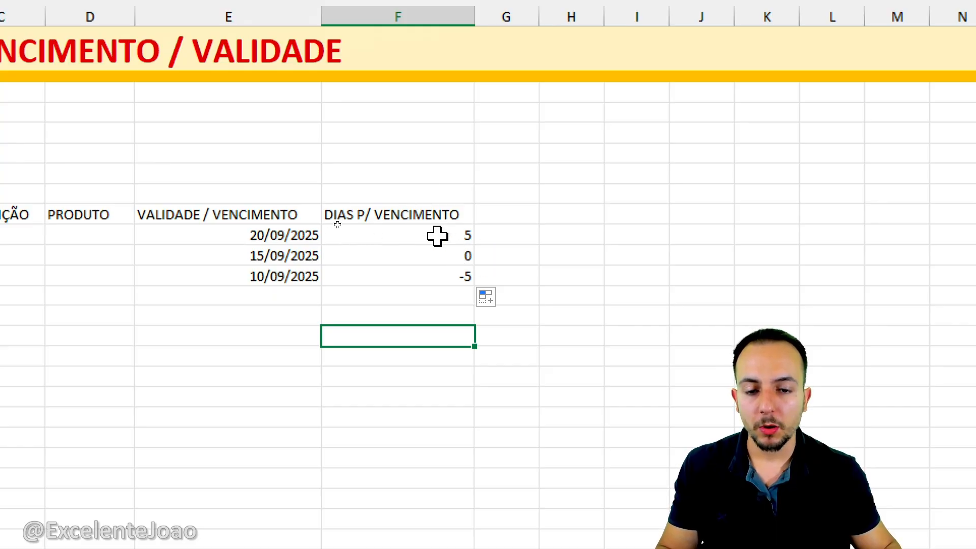
left_click_drag(414, 220, 414, 266)
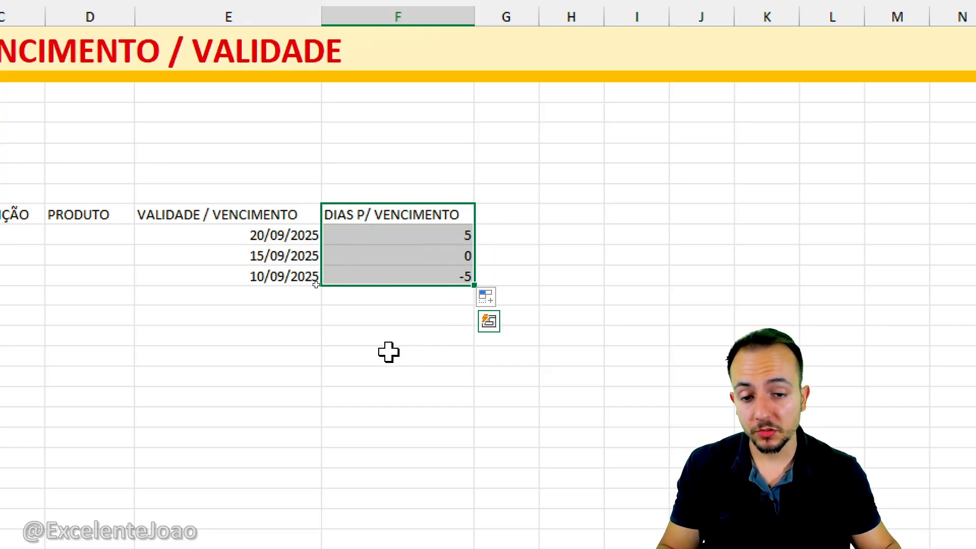
left_click_drag(375, 216, 368, 277)
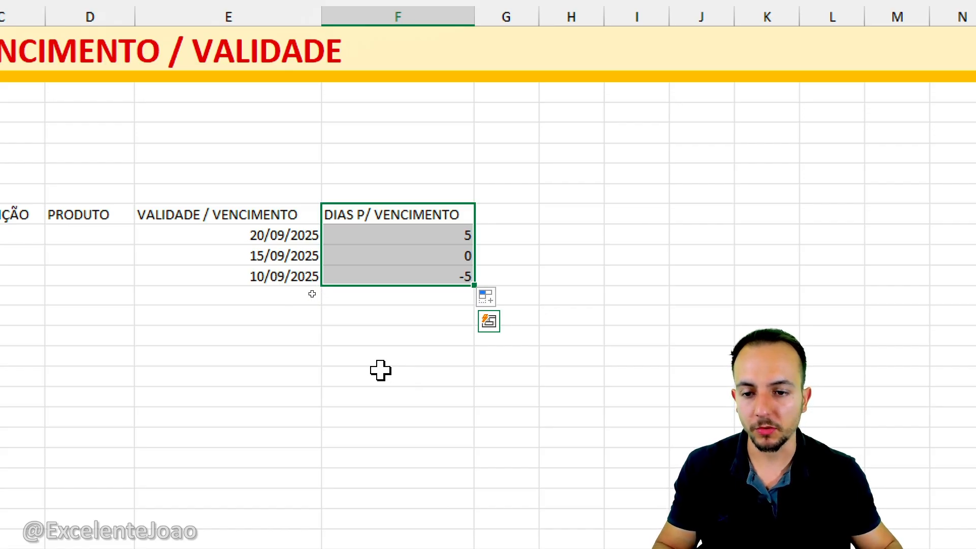
key("ctrl+2")
type("t")
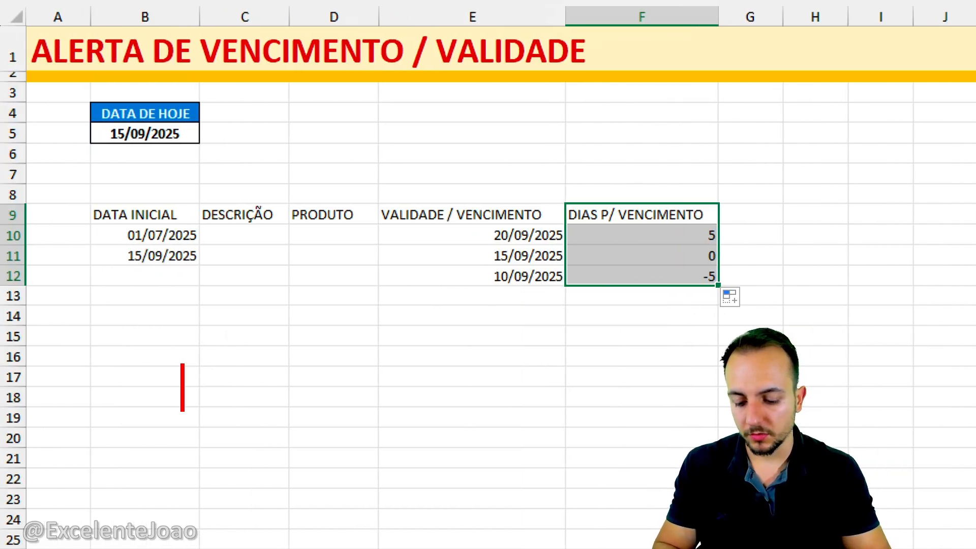
type("BOLETO")
key("Return")
type("ITE")
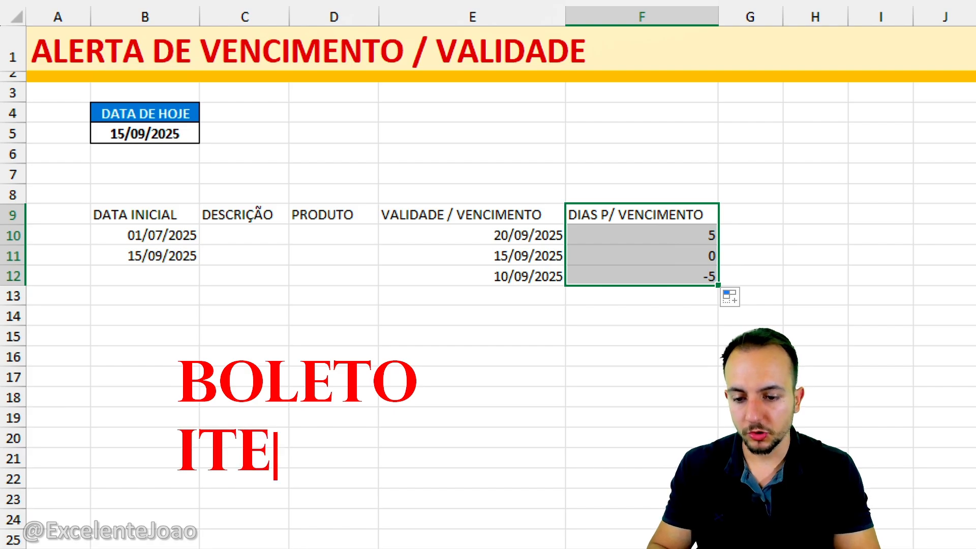
type("M")
key("Return")
type("PRODUTO")
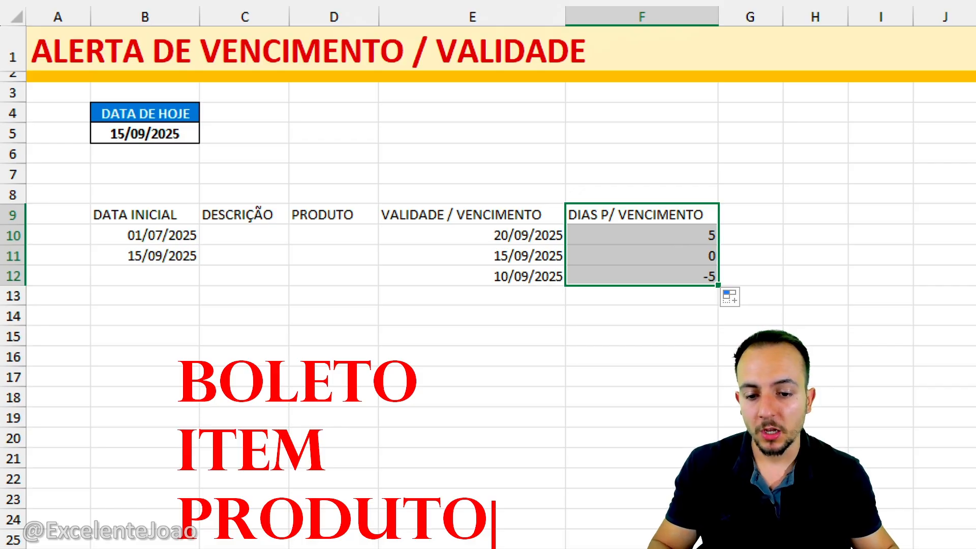
scroll(439, 239, "right", 2)
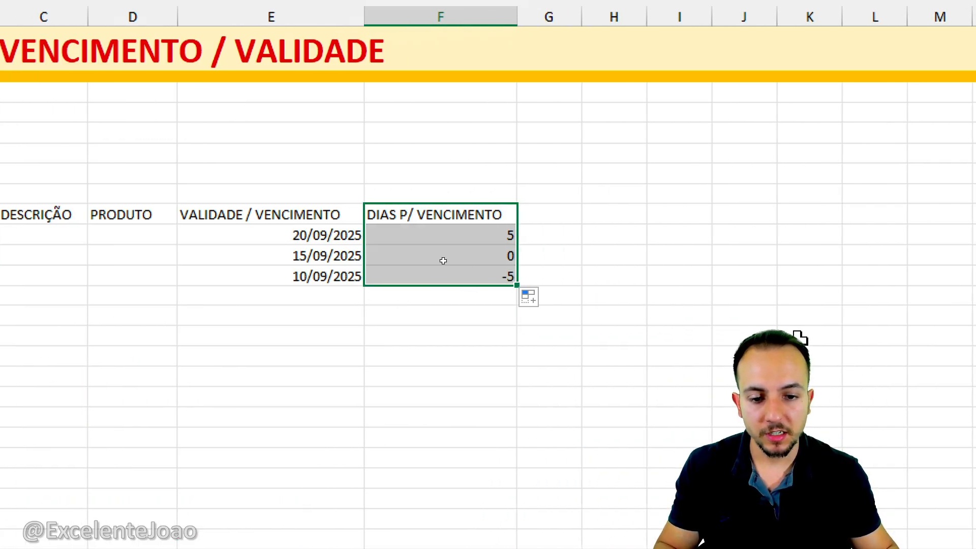
left_click(439, 216)
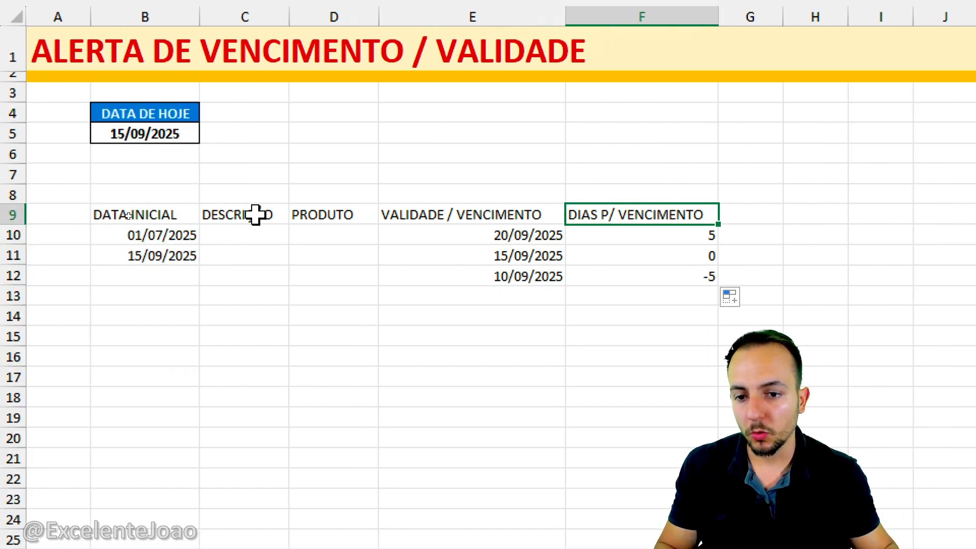
Replace the PRODUTO column header in D9 with STATUS.
left_click_drag(356, 219, 353, 297)
left_click(352, 215)
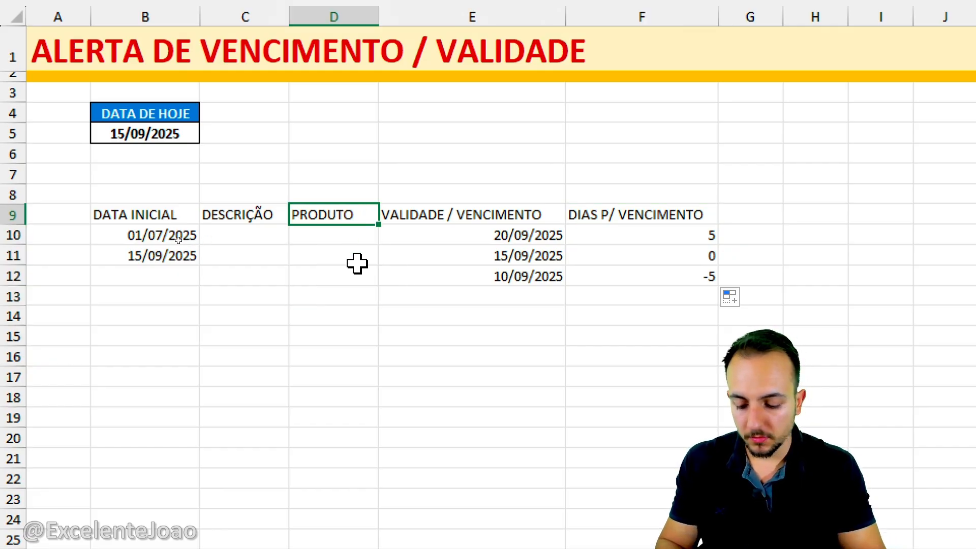
type("STATUS")
key("Return")
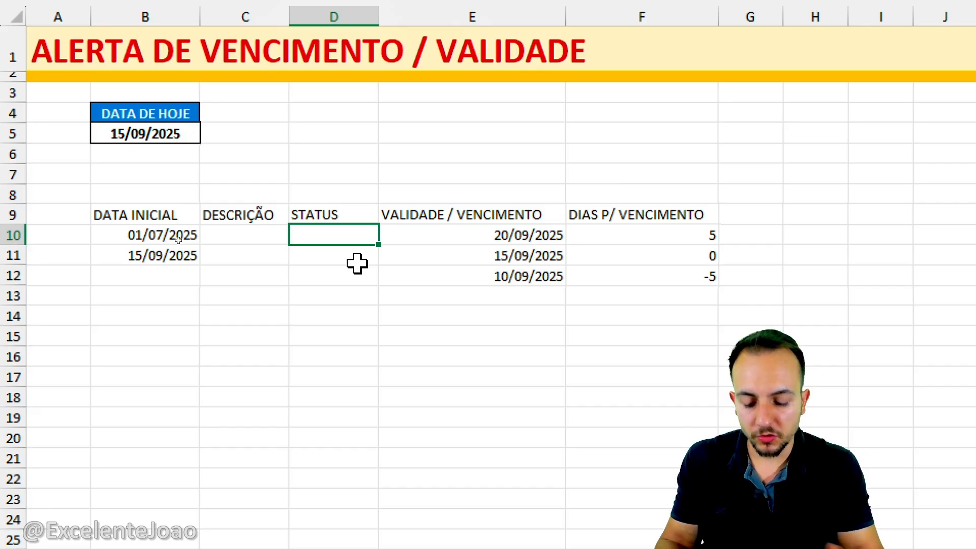
type("OK")
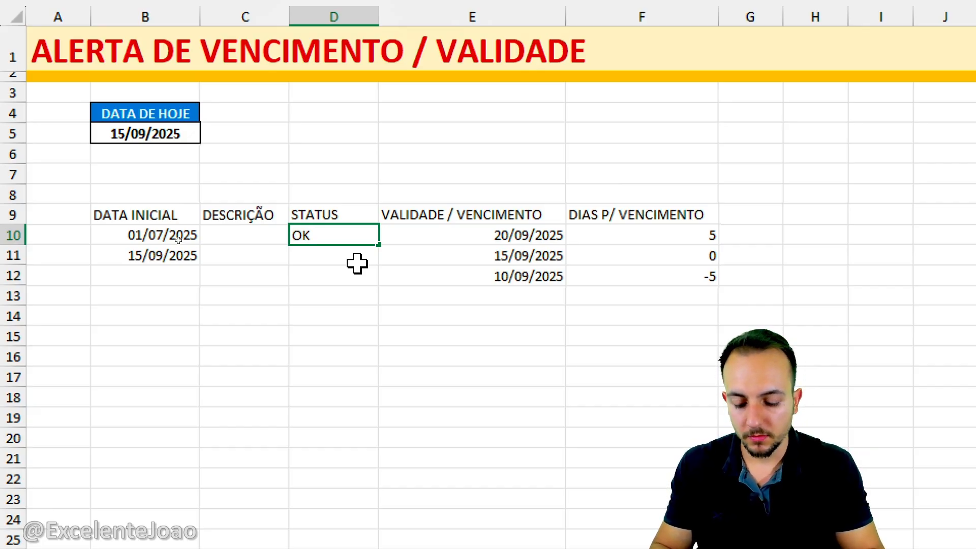
key("Escape")
type("PGO")
key("Escape")
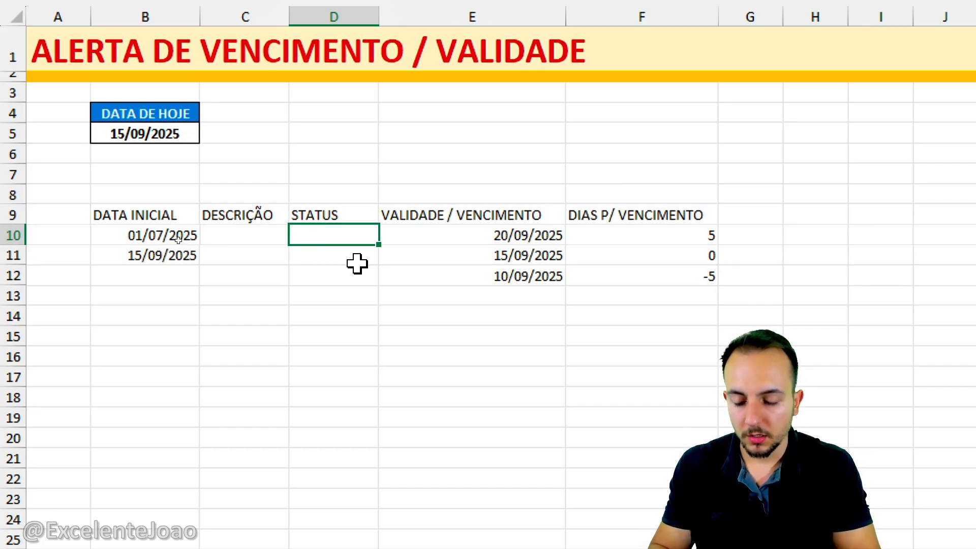
Enter RESOLVIDO as the status of the first table row in D10.
type("RESOLVIDO")
key("Return")
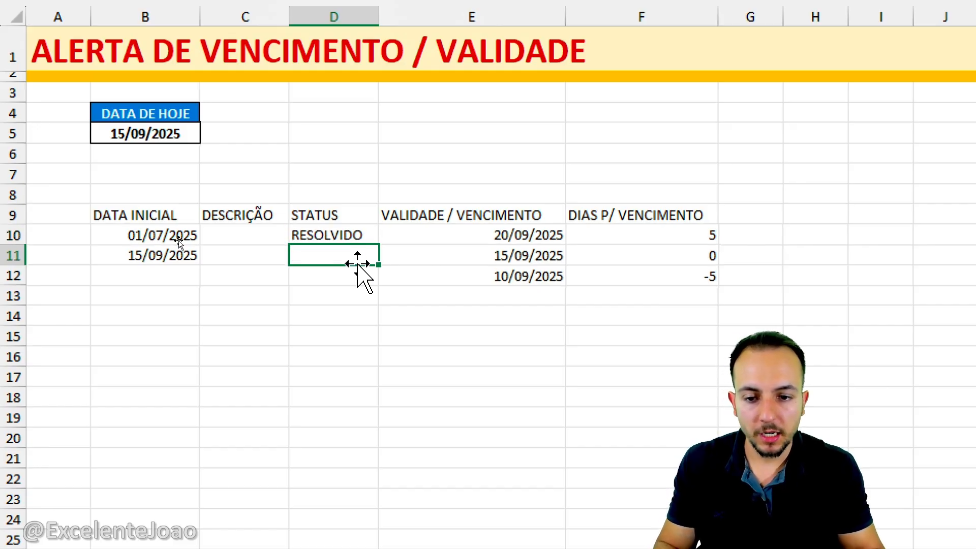
mouse_move(326, 217)
left_mouse_down()
mouse_move(378, 211)
mouse_move(357, 206)
left_mouse_up()
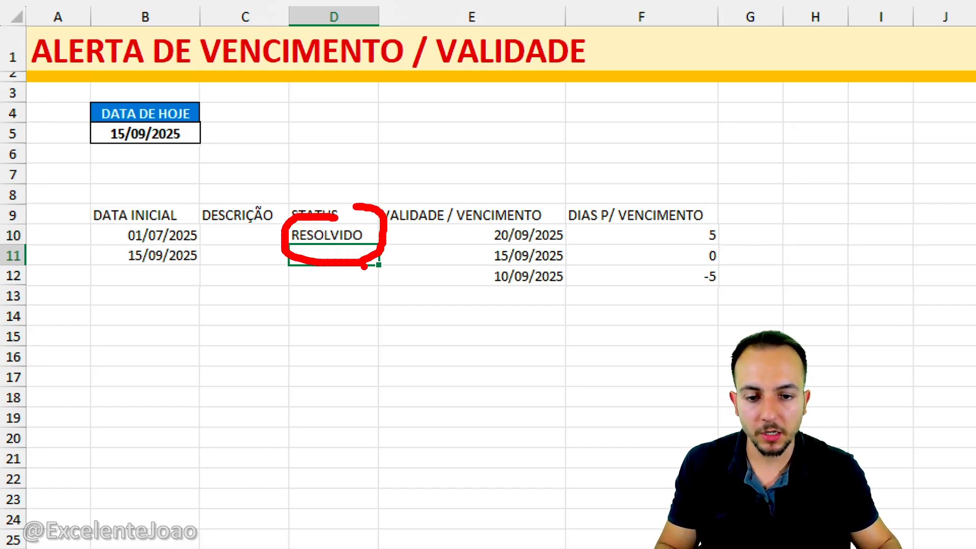
mouse_move(364, 267)
left_mouse_down()
mouse_move(645, 287)
mouse_move(666, 313)
left_mouse_up()
left_click_drag(704, 202, 701, 202)
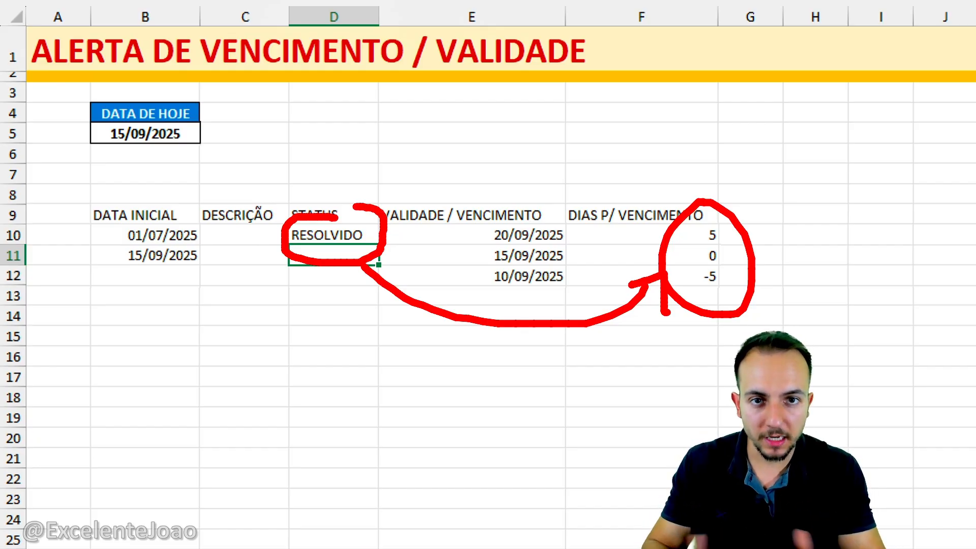
key("Escape")
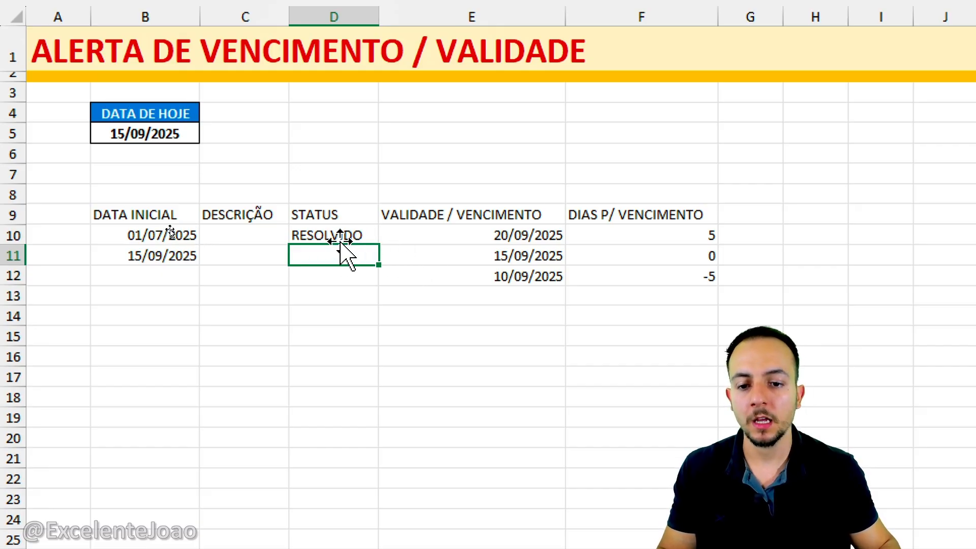
left_click(337, 234)
mouse_move(337, 214)
left_mouse_down()
mouse_move(283, 209)
mouse_move(297, 202)
left_mouse_up()
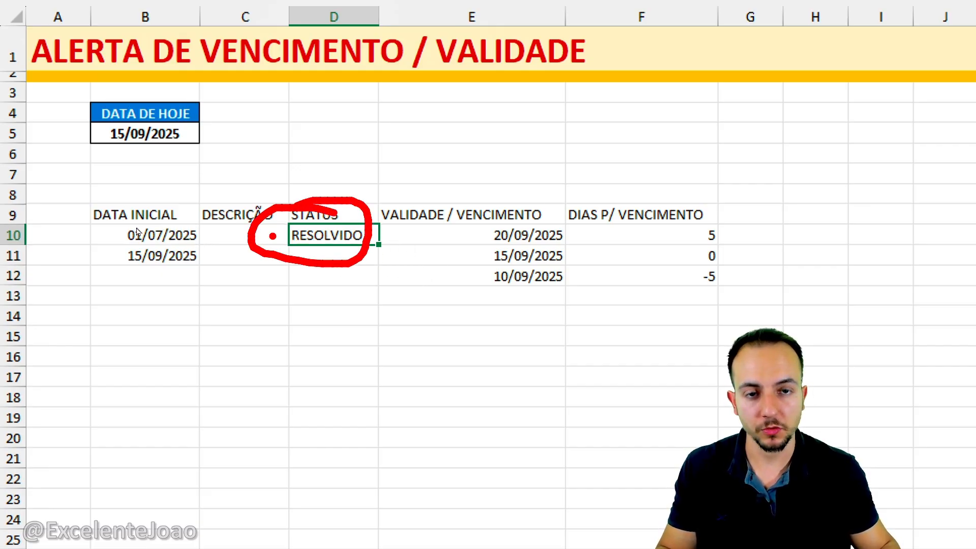
key("Escape")
Center the table B9:F12 vertically and horizontally and apply borders around all its cells.
mouse_move(144, 215)
left_mouse_down()
mouse_move(724, 276)
mouse_move(678, 289)
mouse_move(658, 277)
left_mouse_up()
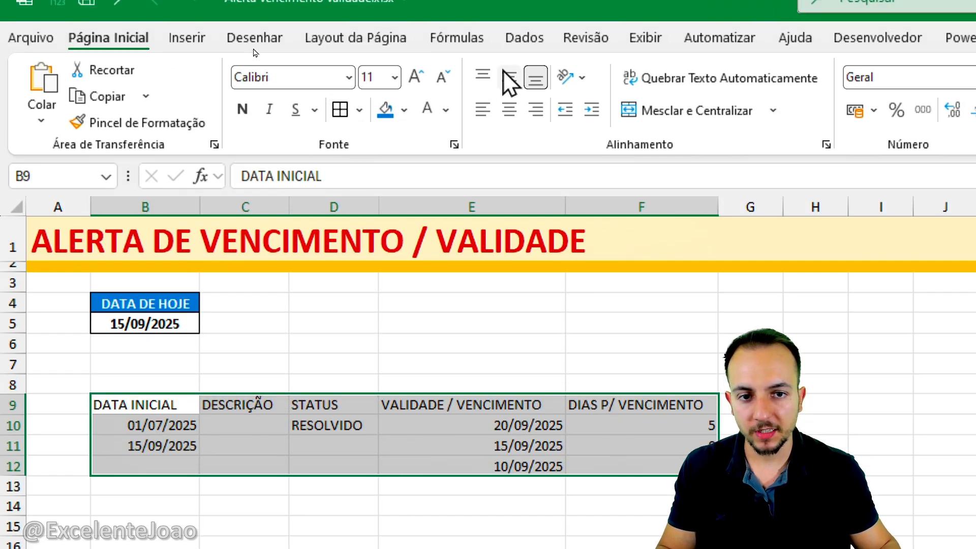
left_click(508, 78)
left_click(510, 109)
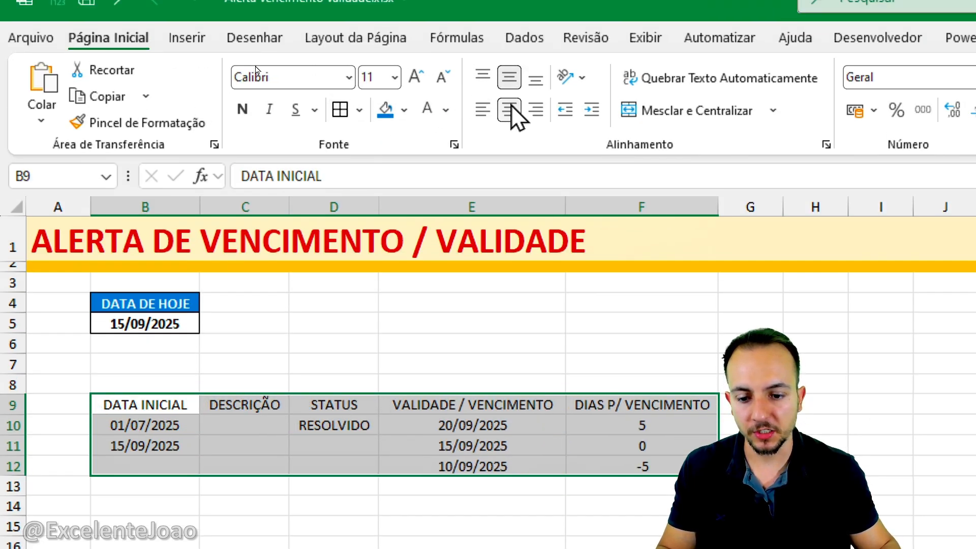
left_click(340, 109)
left_click(359, 477)
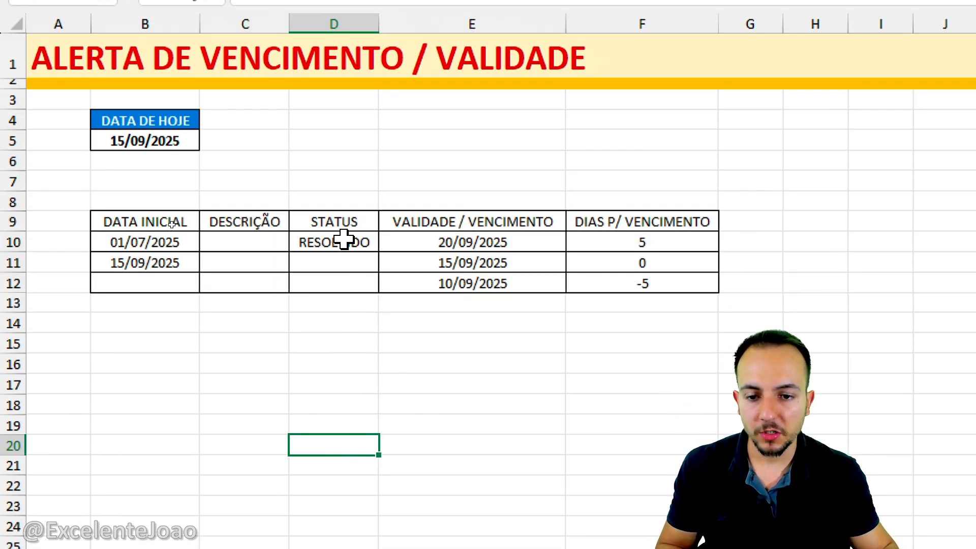
Add a conditional formatting rule to status cells D10:D12 that gives values equal to RESOLVIDO a green fill with dark green text.
left_click_drag(344, 239, 344, 303)
left_click(339, 283, "shift")
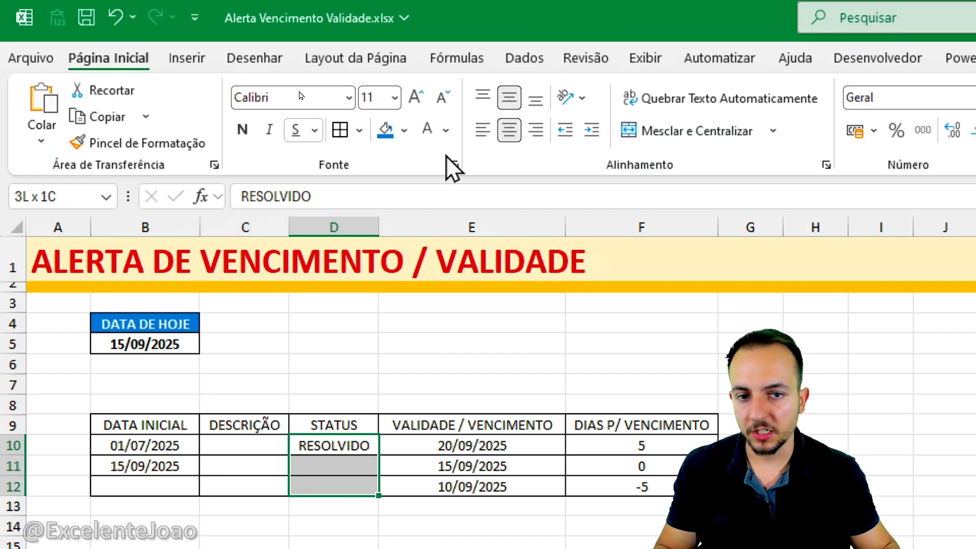
left_click(447, 131)
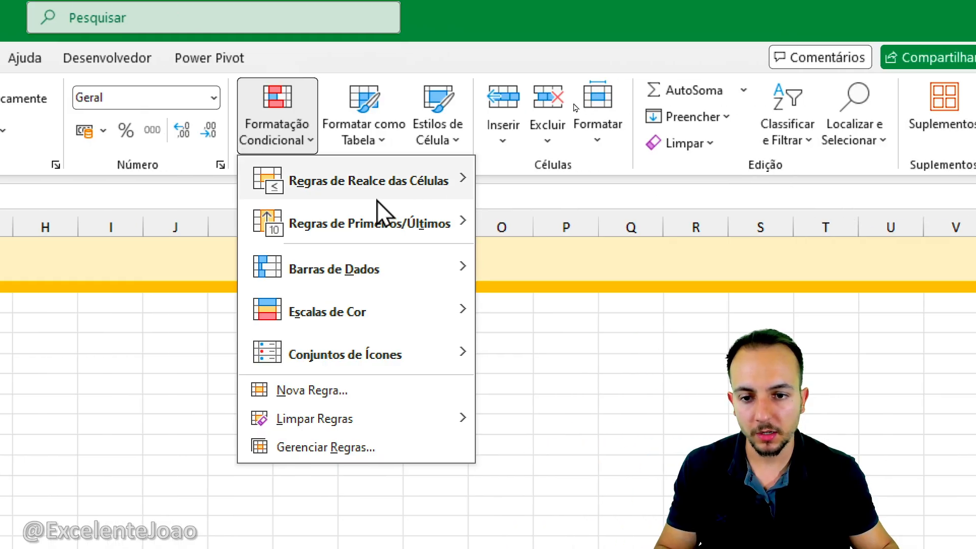
mouse_move(378, 183)
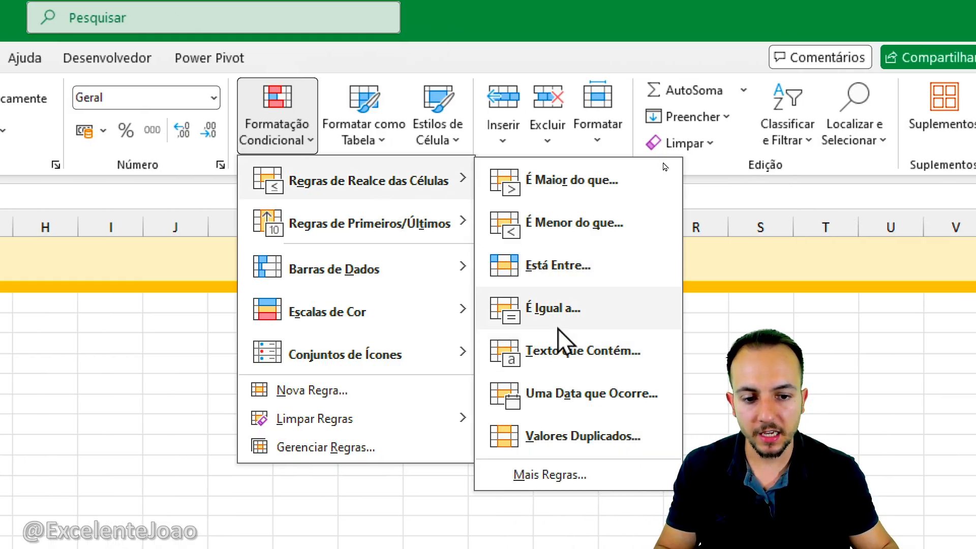
left_click(501, 313)
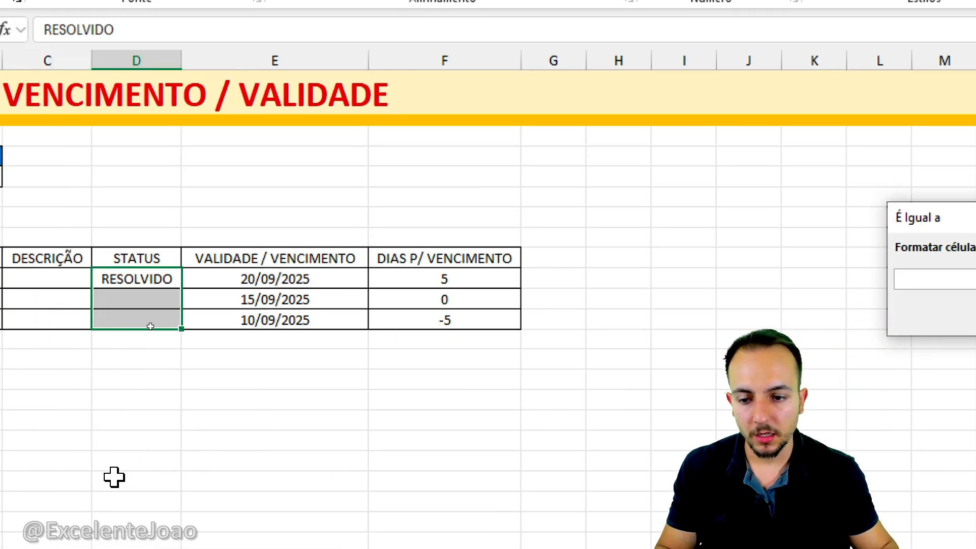
left_click_drag(910, 226, 241, 223)
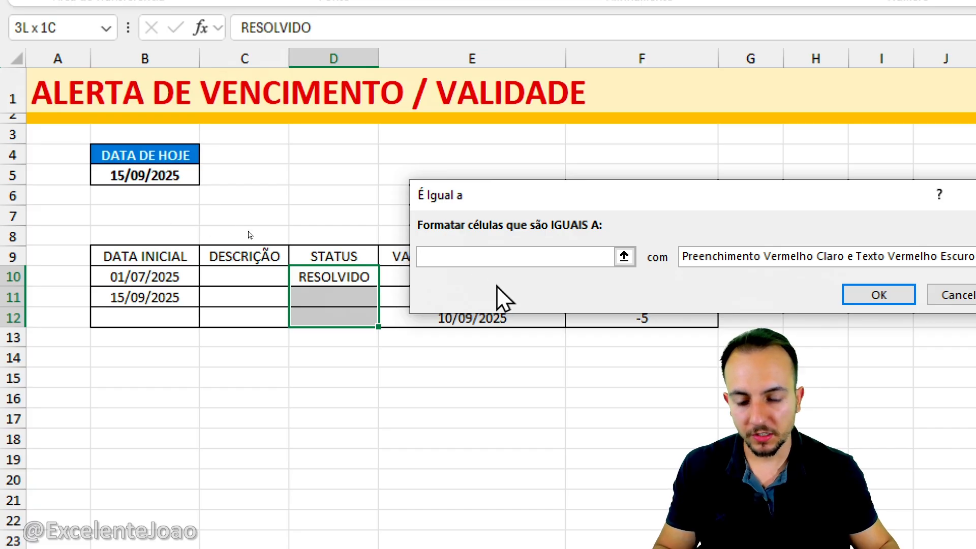
type("RESOLVIDO")
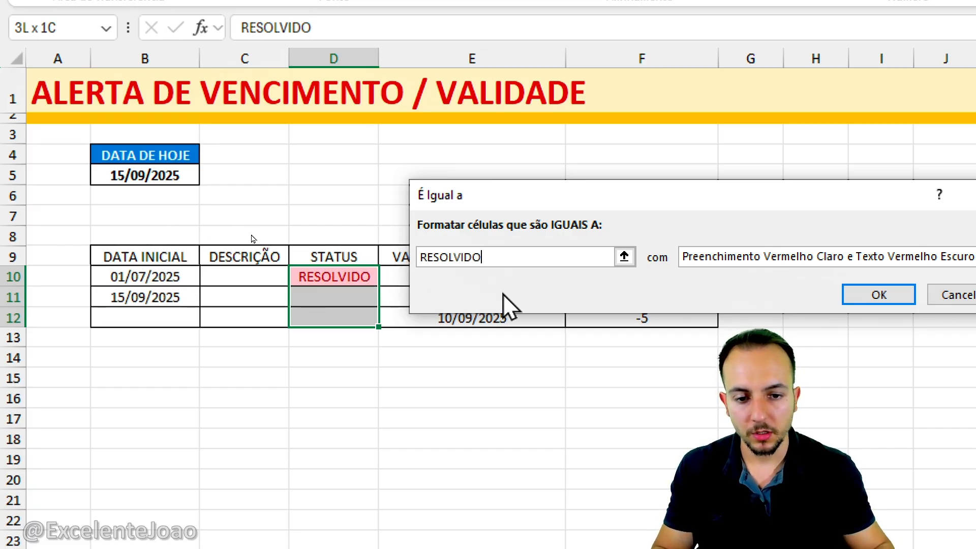
left_click(753, 259)
left_click(792, 301)
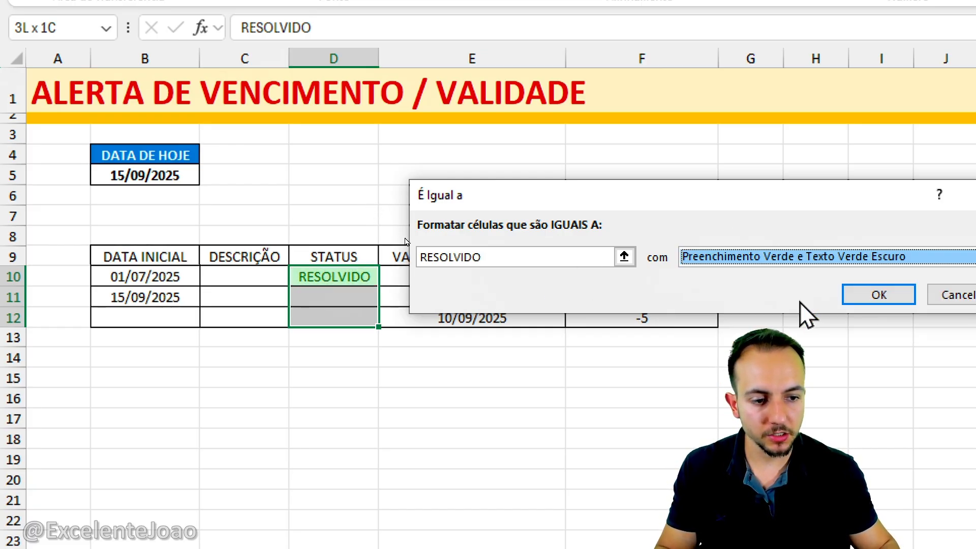
left_click(864, 291)
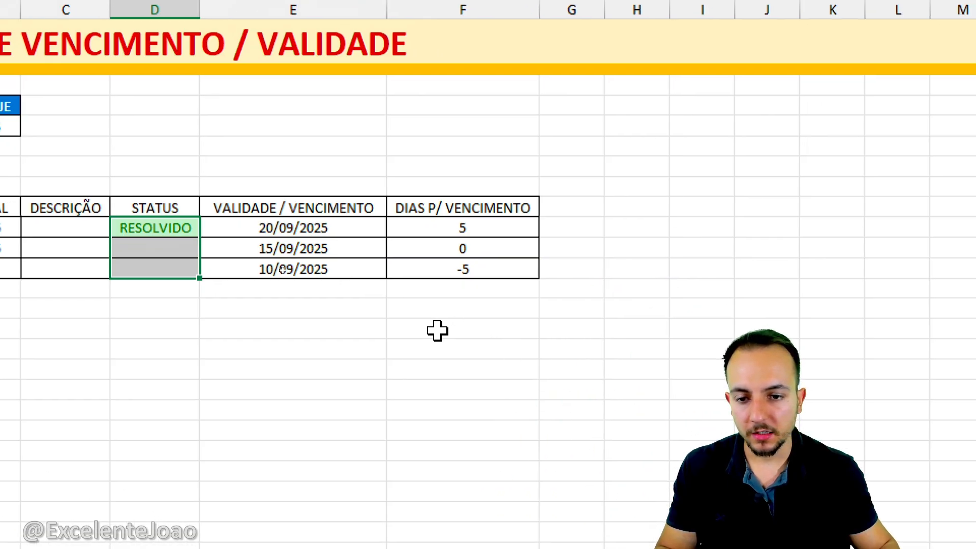
key("ctrl+2")
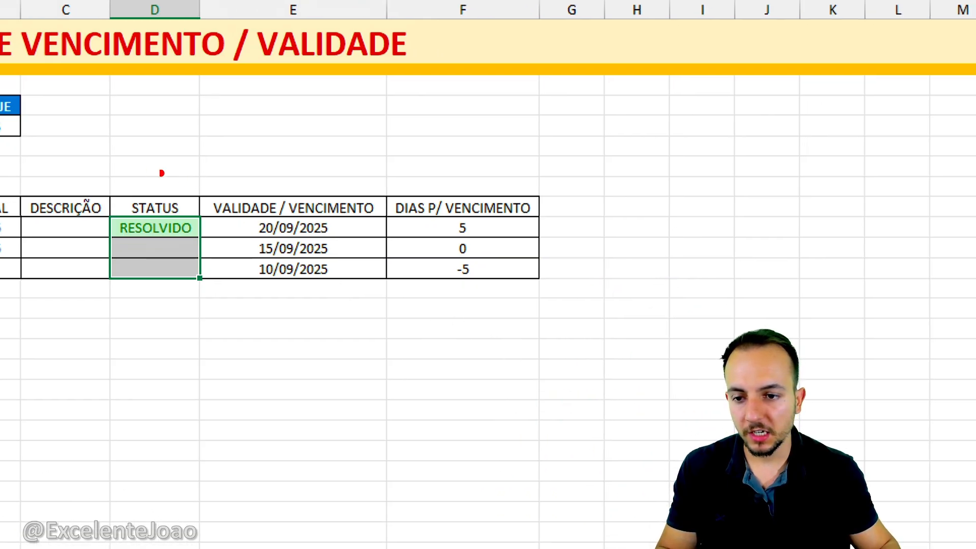
left_click_drag(326, 221, 305, 217)
left_click_drag(196, 178, 275, 132)
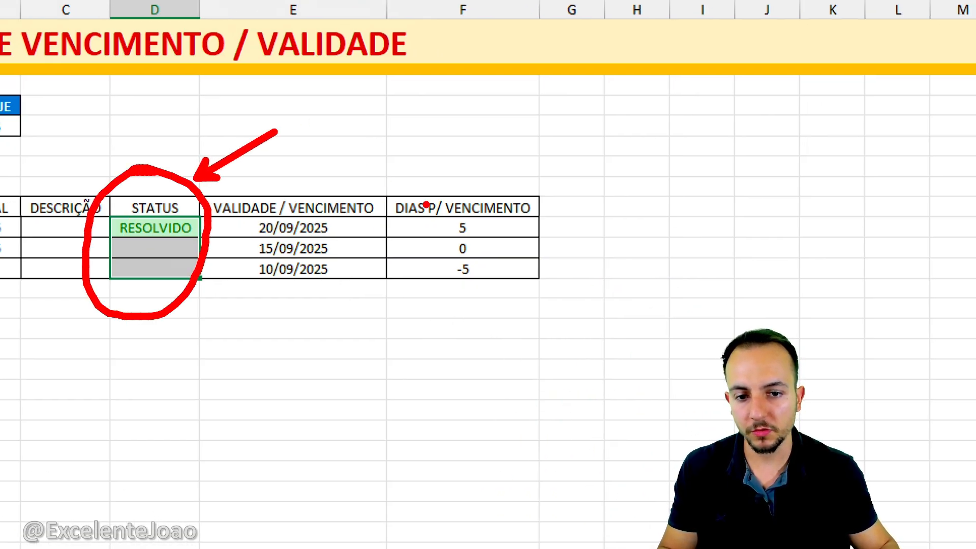
mouse_move(464, 173)
left_mouse_down()
mouse_move(422, 253)
mouse_move(485, 169)
mouse_move(436, 180)
left_mouse_up()
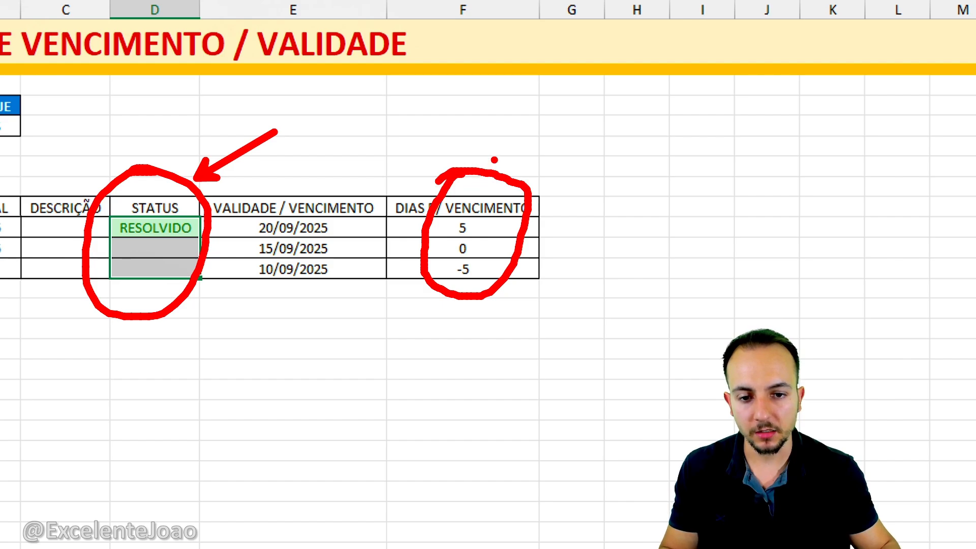
left_click_drag(494, 160, 535, 126)
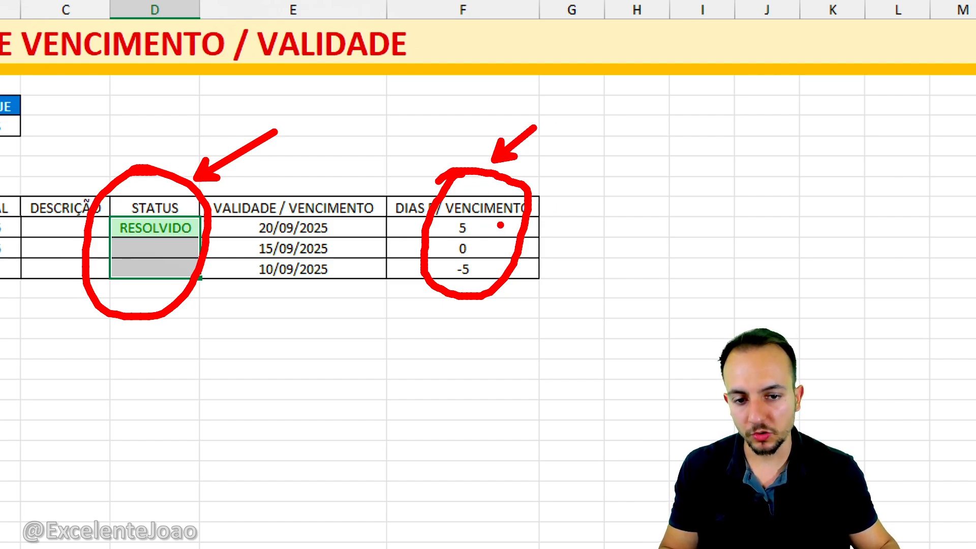
key("ctrl+z")
key("ctrl+z")
key("ctrl+z")
key("ctrl+z")
key("ctrl+z")
key("ctrl+z")
mouse_move(470, 211)
left_mouse_down()
mouse_move(490, 254)
mouse_move(478, 207)
mouse_move(270, 175)
mouse_move(202, 208)
mouse_move(211, 208)
left_mouse_up()
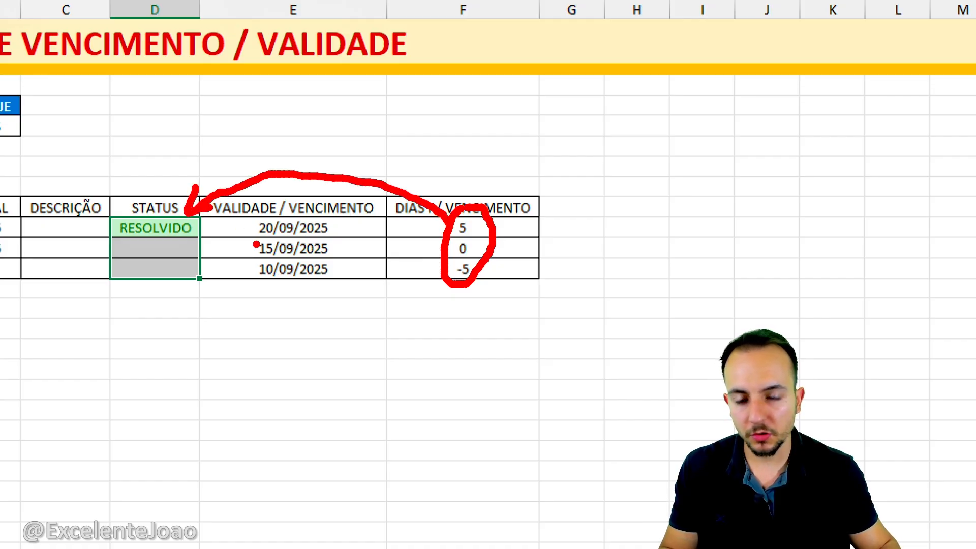
key("Escape")
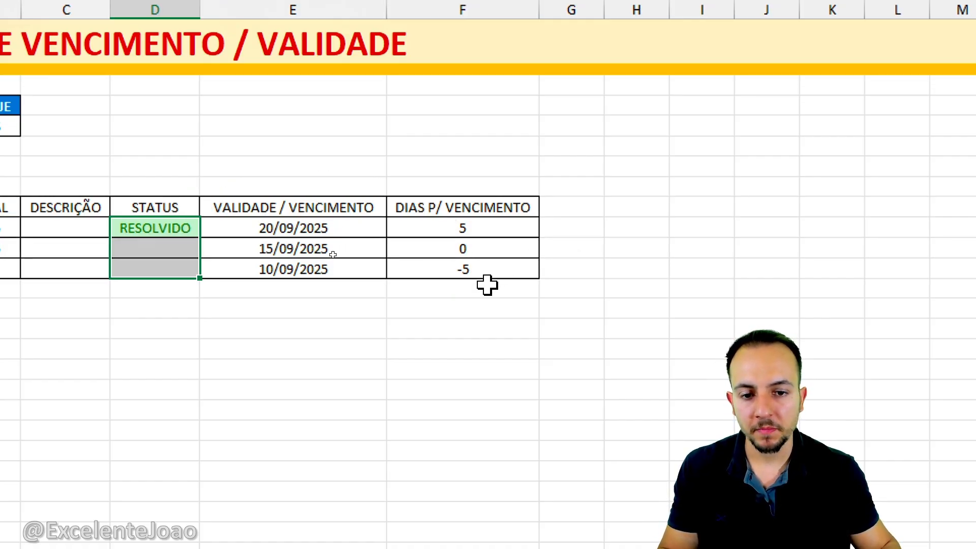
left_click(497, 223)
mouse_move(476, 206)
left_mouse_down()
mouse_move(448, 239)
mouse_move(497, 231)
left_mouse_up()
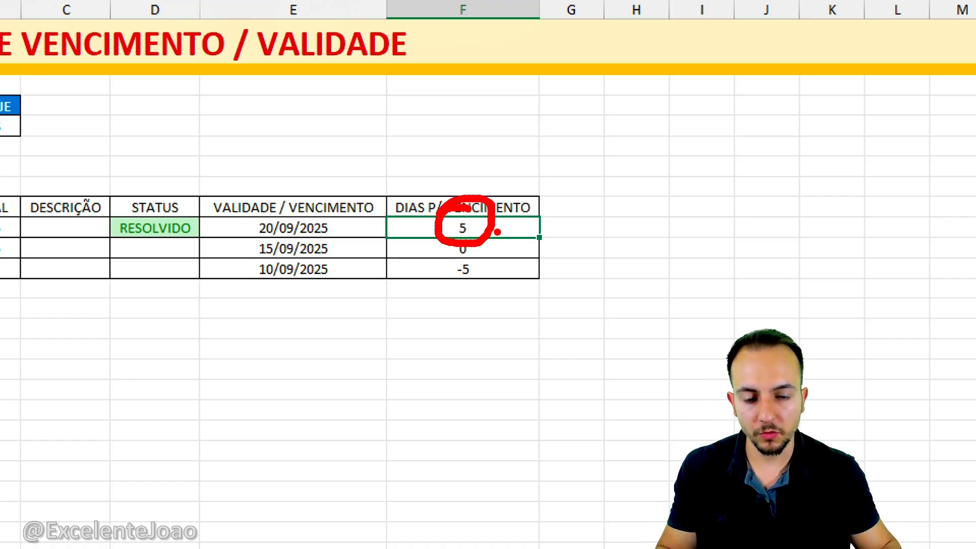
Remove the subtraction from the formula in F10 and start a SE function in its place.
key("Escape")
double_click(497, 231)
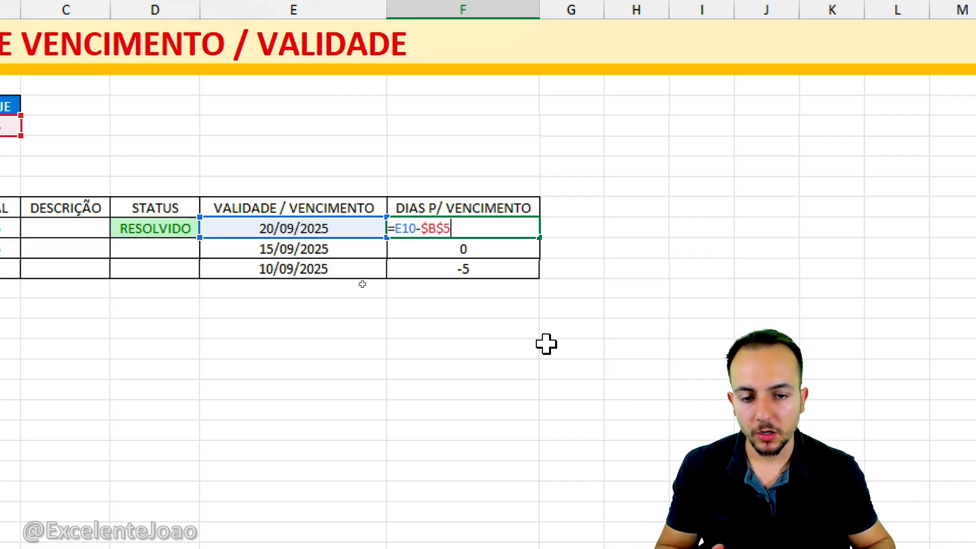
key("BackSpace")
key("BackSpace")
key("BackSpace")
key("BackSpace")
key("BackSpace")
key("BackSpace")
key("BackSpace")
key("BackSpace")
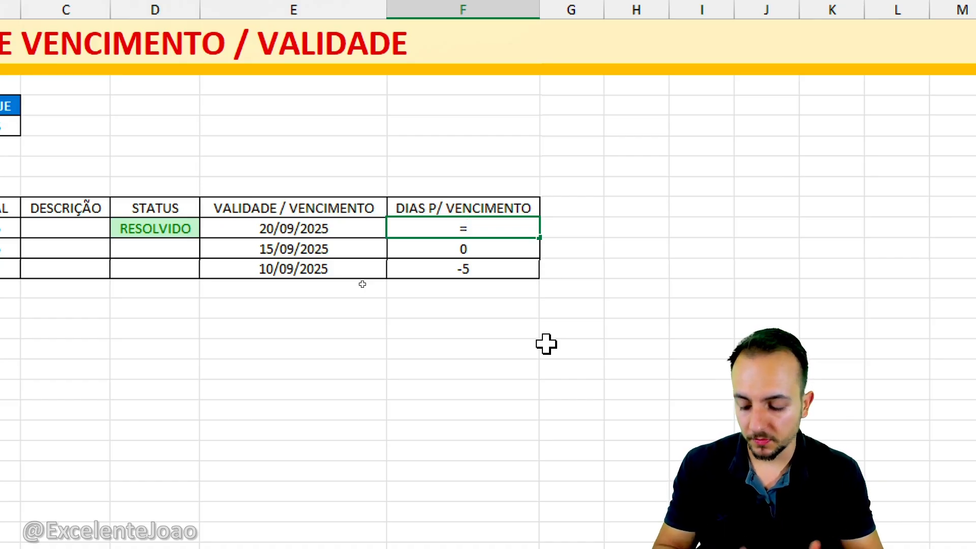
type("SE")
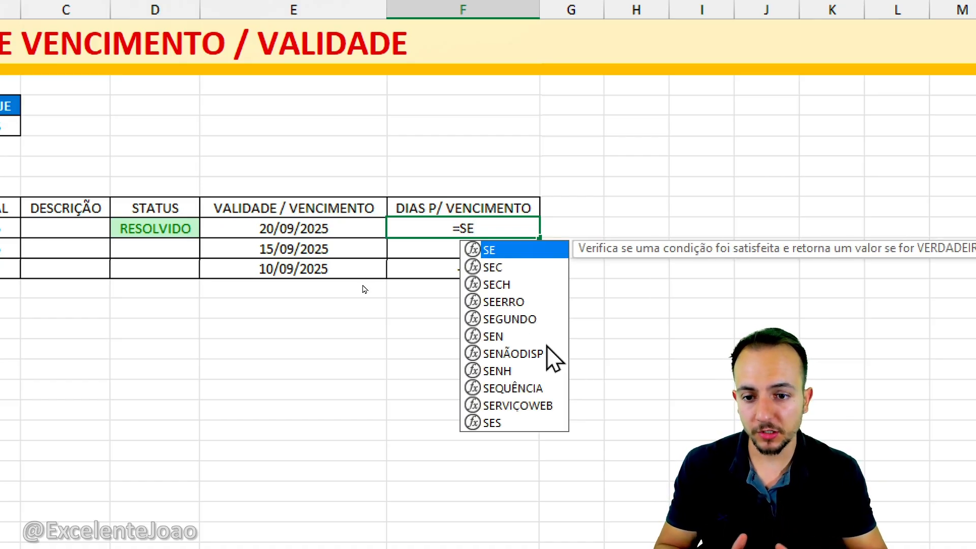
key("ctrl+2")
mouse_move(145, 176)
left_mouse_down()
mouse_move(104, 201)
mouse_move(142, 173)
left_mouse_up()
left_click_drag(208, 170, 266, 139)
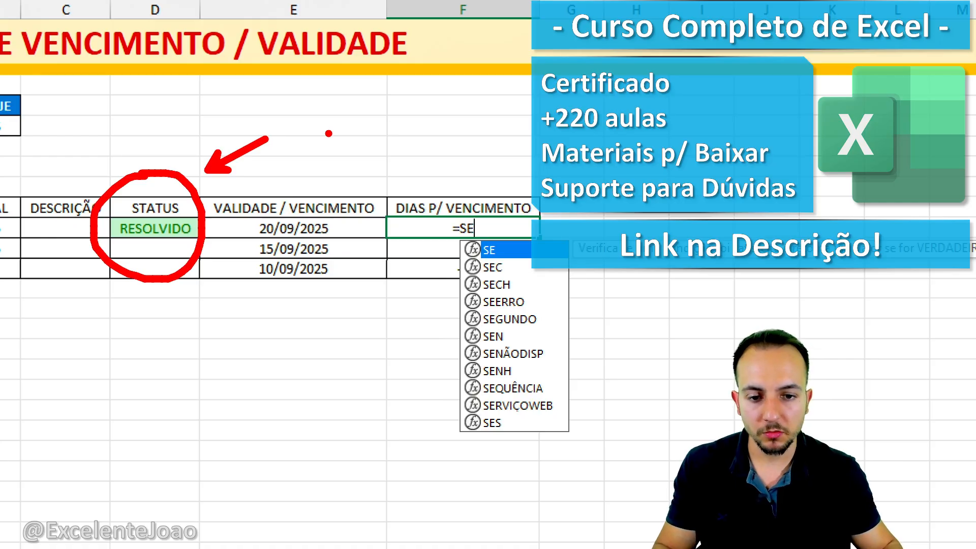
key("Escape")
double_click(517, 247)
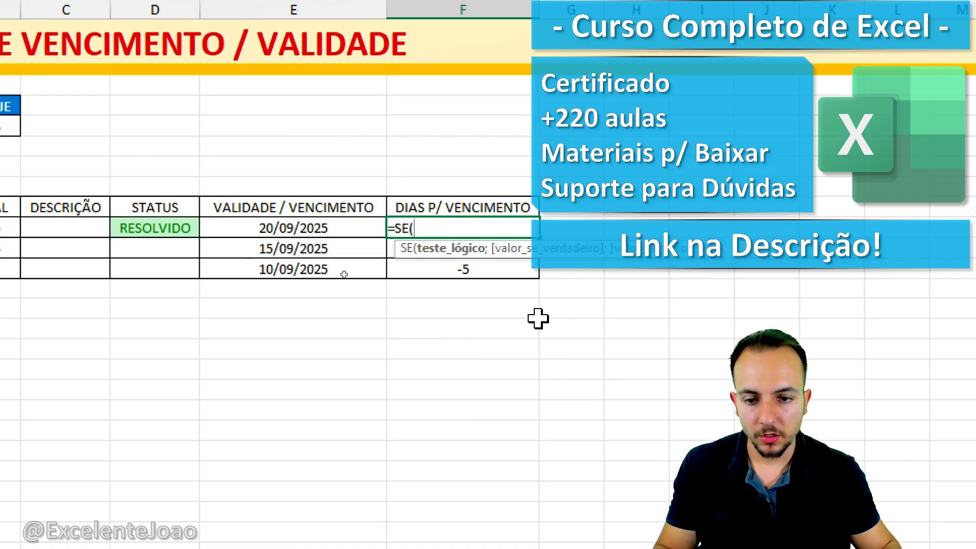
Complete the formula in F10 as =SE(D10="RESOLVIDO";D10;E10-$B$5).
left_click(169, 229)
type("=\"RESOLVIDO")
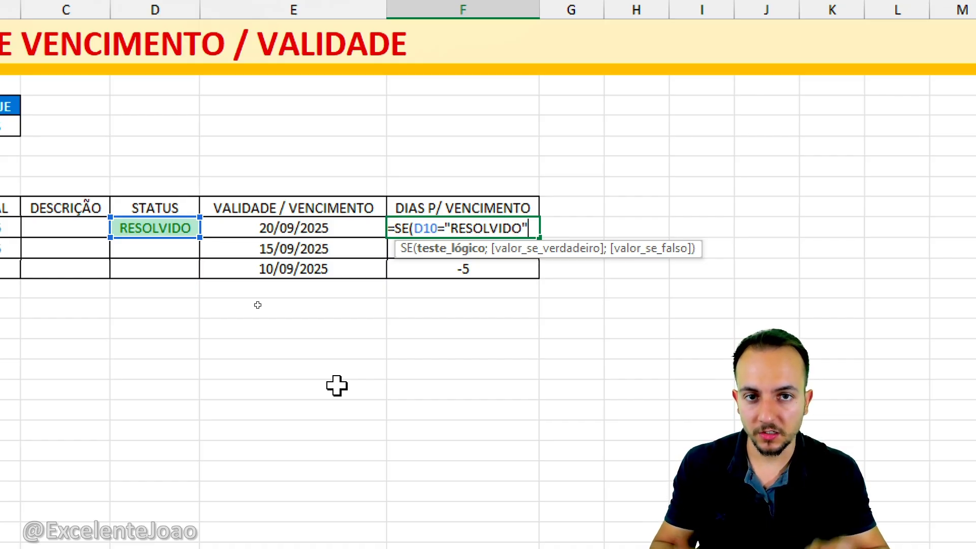
type(";")
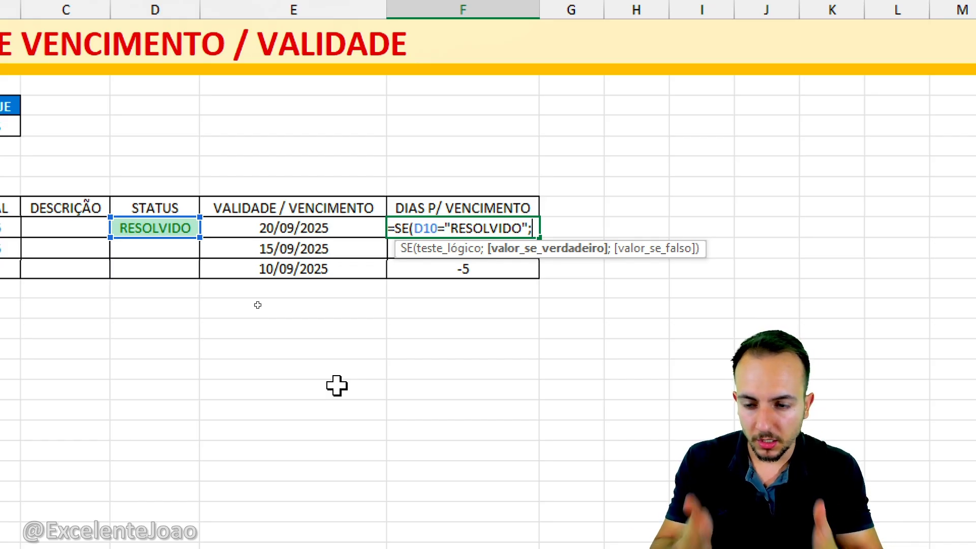
left_click(181, 226)
type(";")
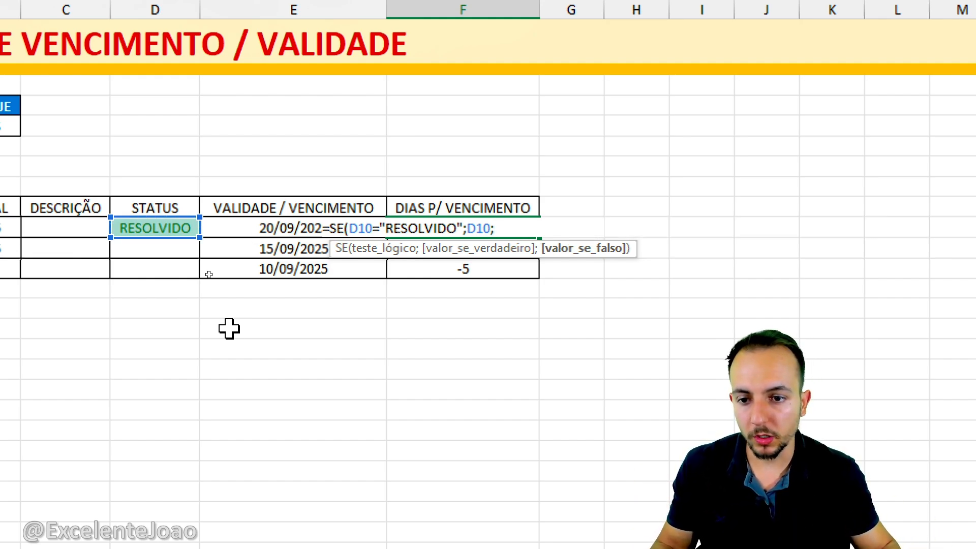
left_click(262, 228)
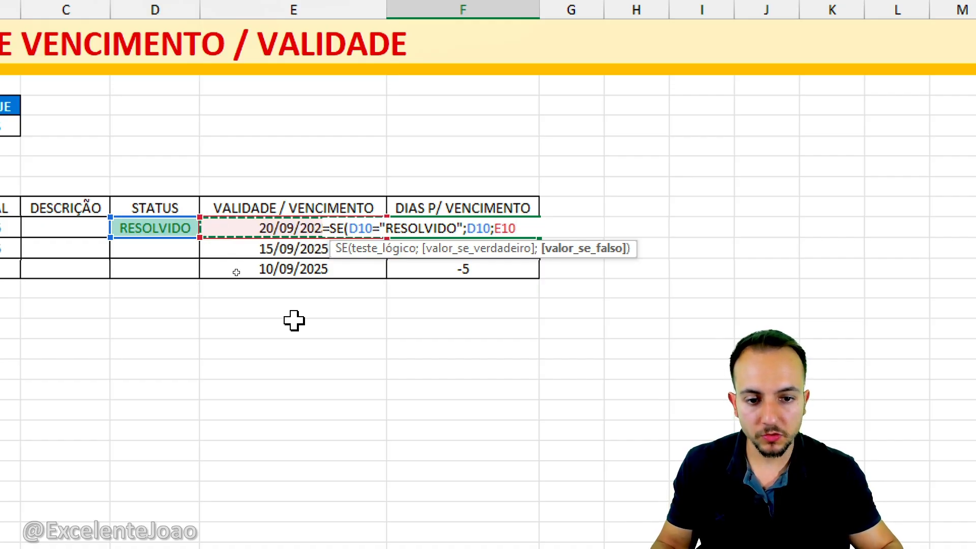
type("-")
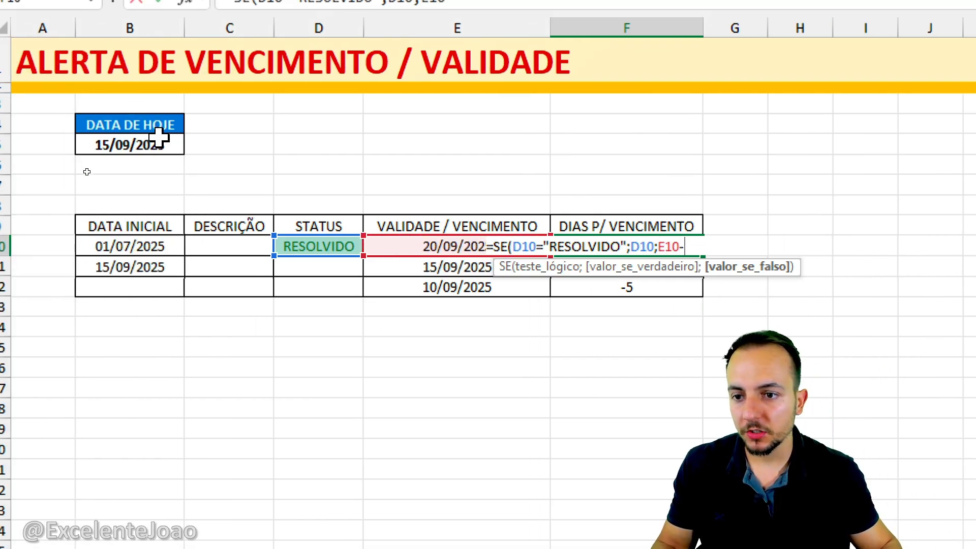
left_click(163, 143)
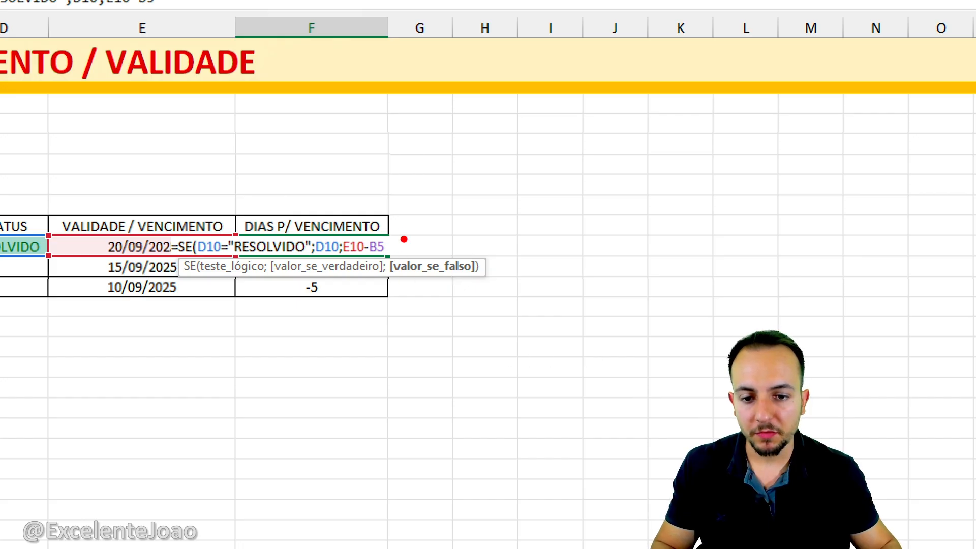
key("F4")
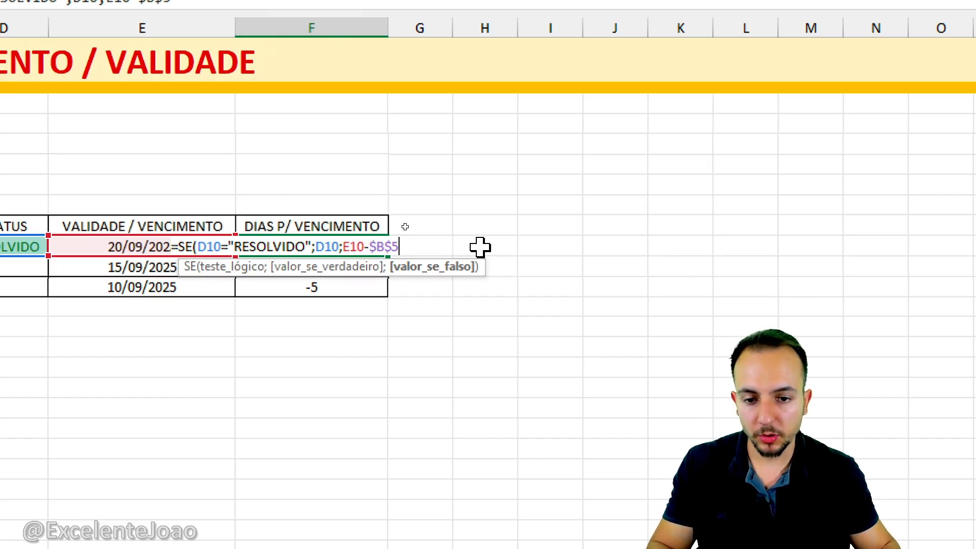
key("ctrl+2")
mouse_move(384, 225)
left_mouse_down()
mouse_move(359, 270)
mouse_move(387, 220)
left_mouse_up()
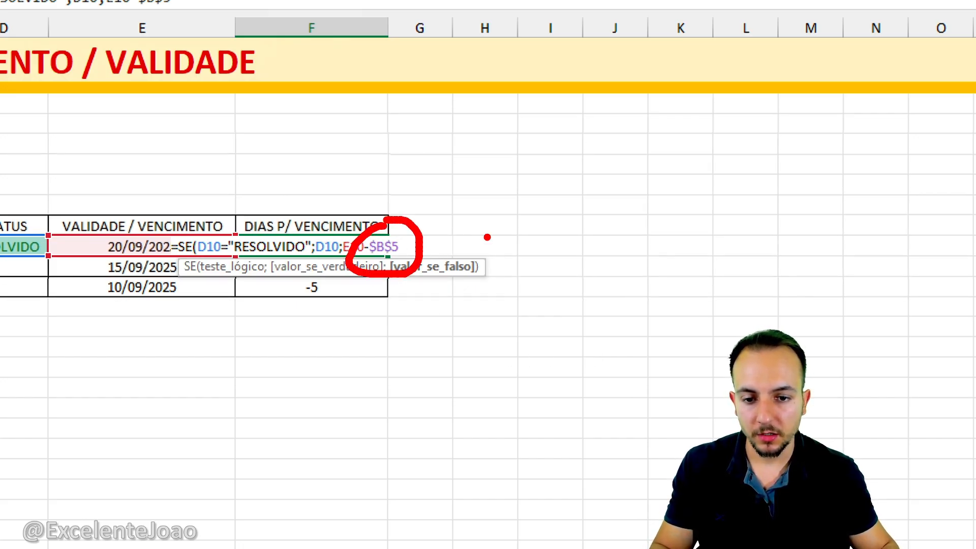
key("Escape")
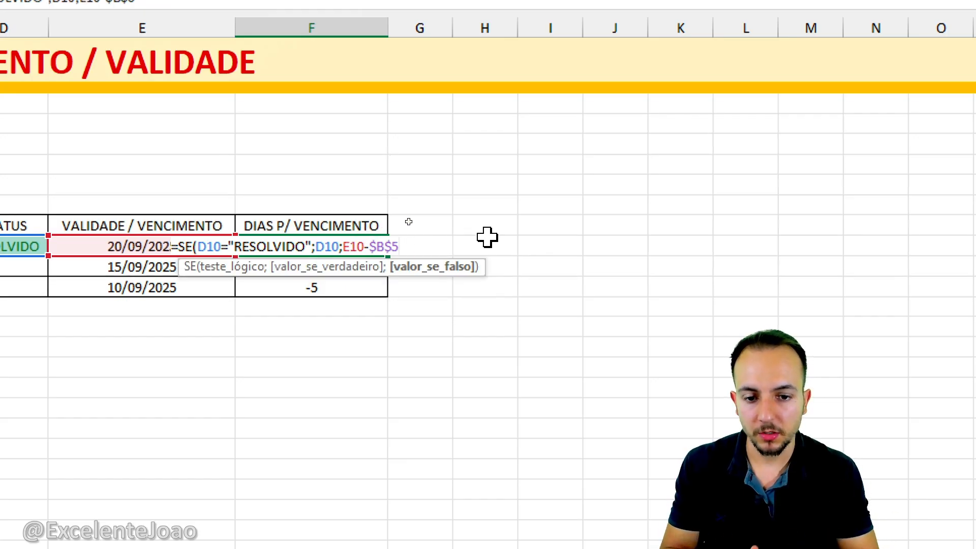
key("Return")
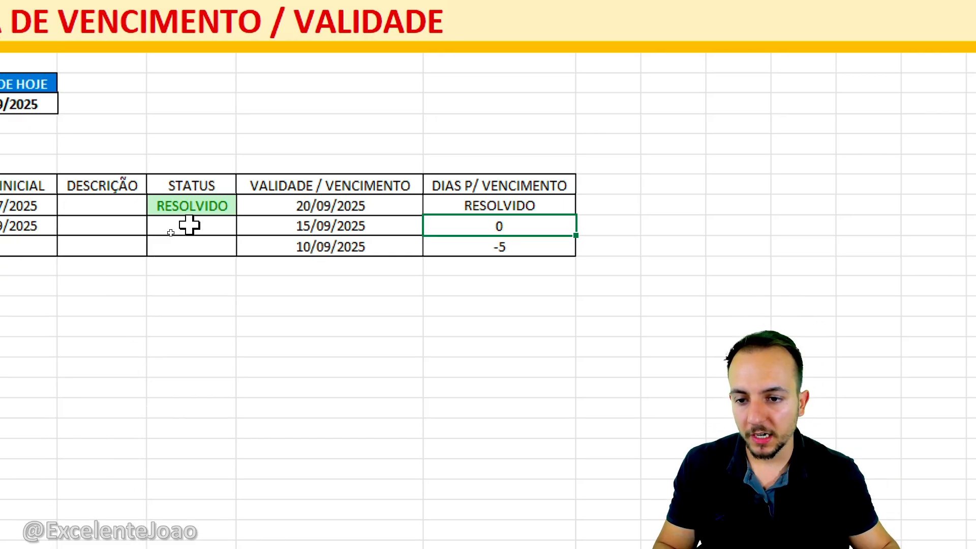
Copy the SE formula from F10 down through F12.
key("ctrl+2")
mouse_move(216, 183)
left_mouse_down()
mouse_move(177, 222)
mouse_move(231, 177)
left_mouse_up()
key("Escape")
left_click(503, 203)
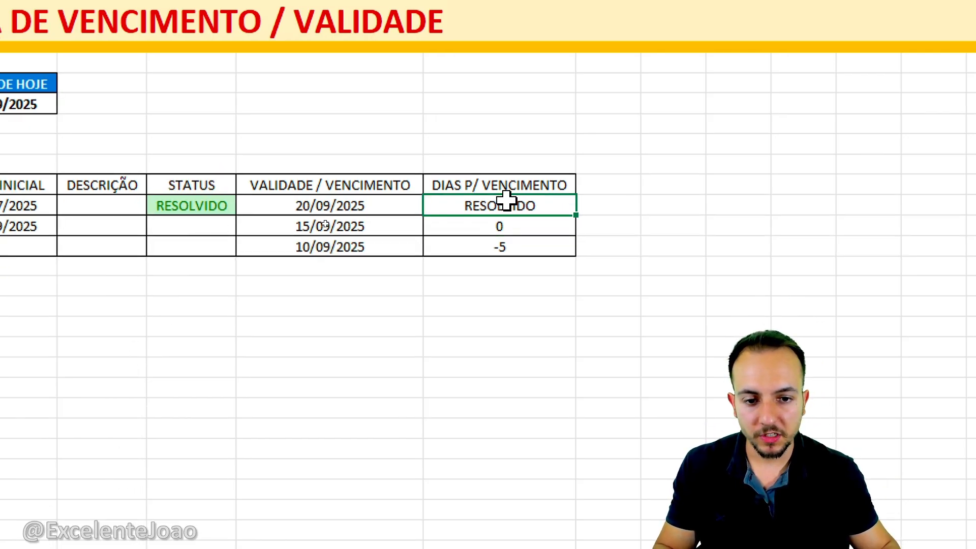
mouse_move(589, 218)
left_mouse_down()
mouse_move(584, 231)
mouse_move(592, 196)
left_mouse_up()
left_click_drag(579, 254, 580, 310)
key("Escape")
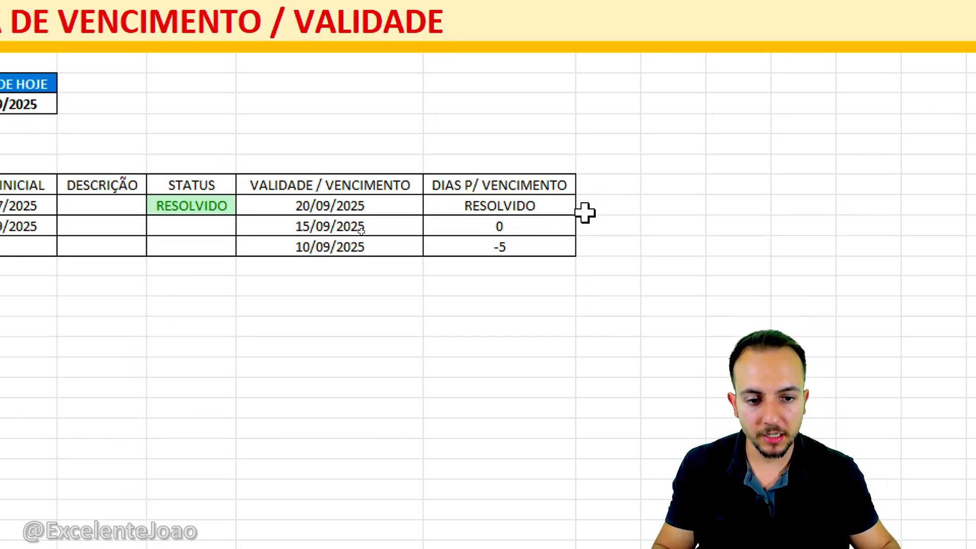
left_click_drag(579, 221, 575, 250)
left_click(510, 307)
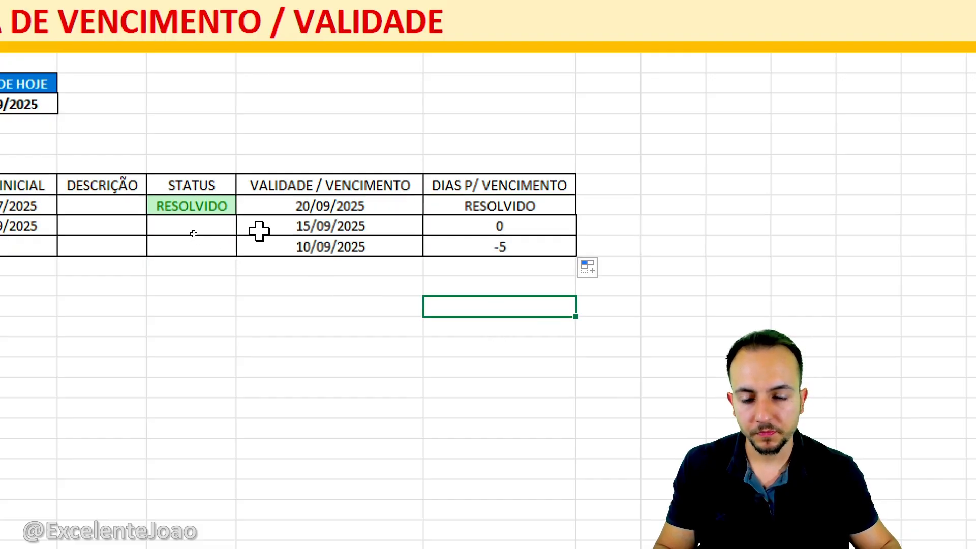
Clear the status of the first table row in D10.
left_click(218, 201)
key("Delete")
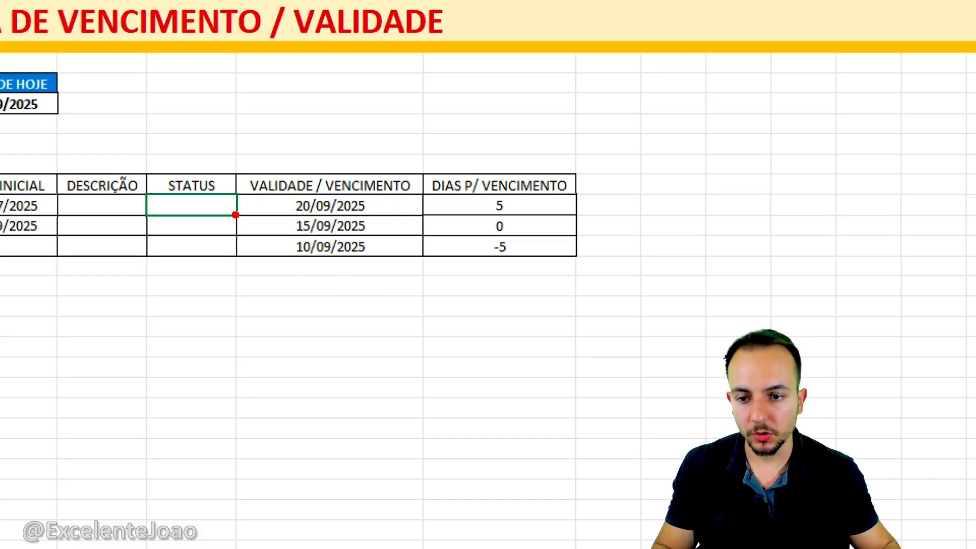
left_click_drag(488, 189, 420, 239)
key("Escape")
Test the formula by entering RESOLVIDO as the second row's status in D11, and clear that entry again.
left_click(198, 227)
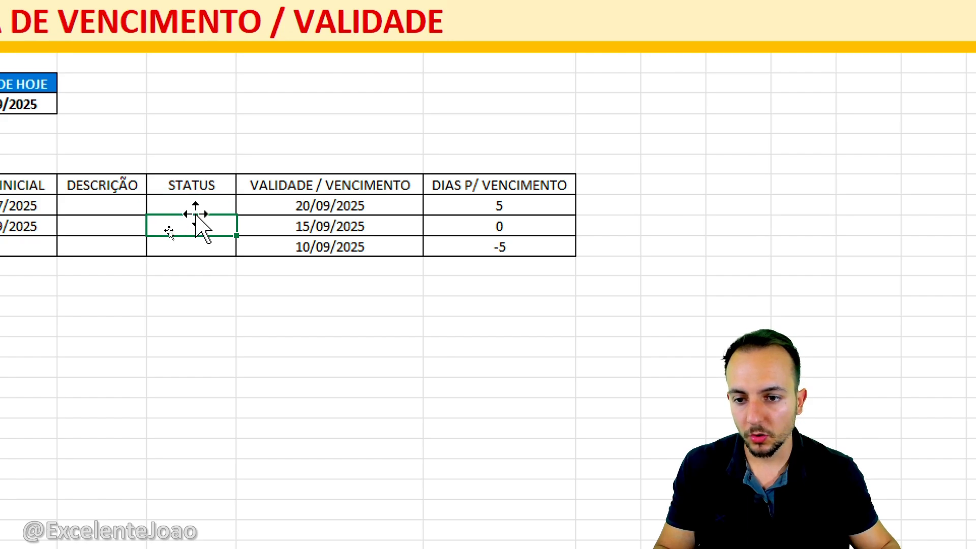
type("RESOLVIDO")
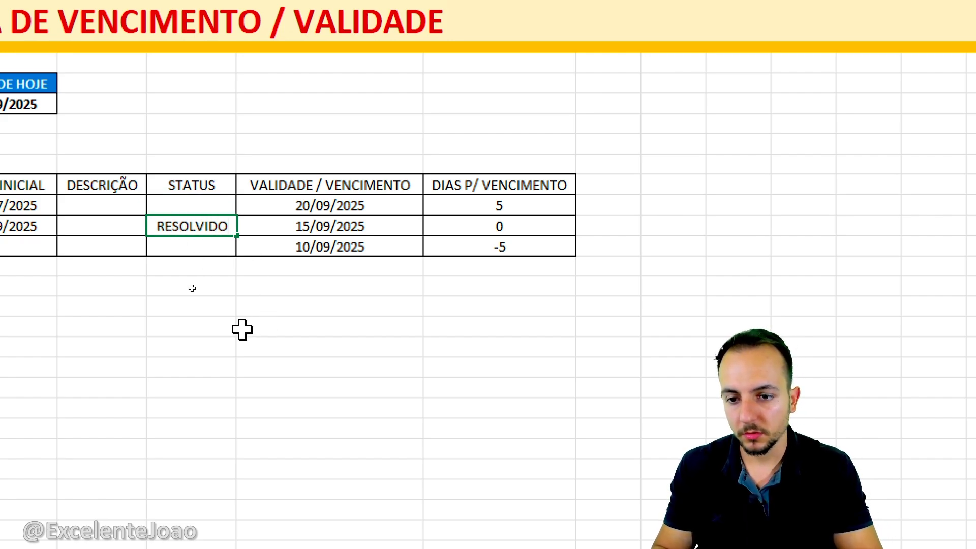
key("Return")
key("ctrl+2")
mouse_move(529, 204)
left_mouse_down()
mouse_move(540, 238)
mouse_move(484, 195)
left_mouse_up()
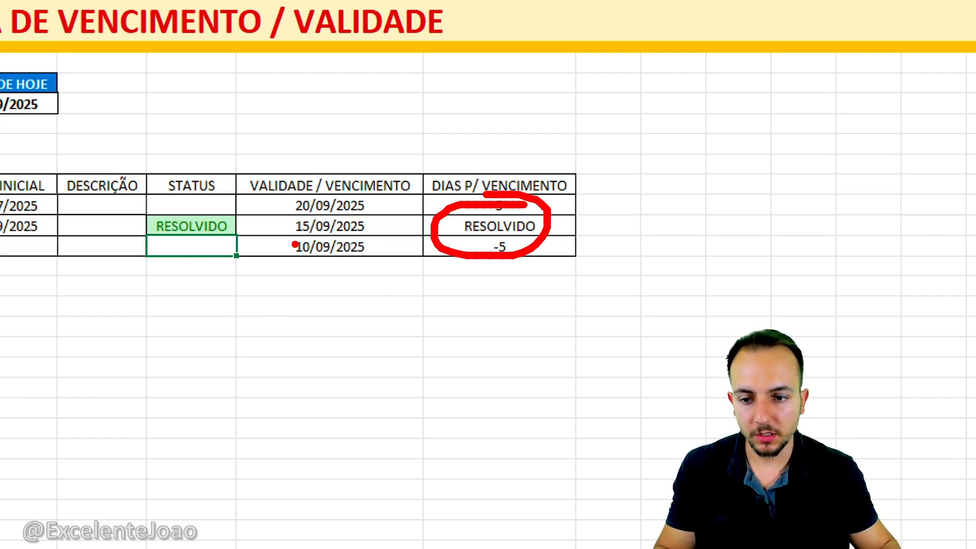
key("Escape")
left_click(227, 227)
key("Delete")
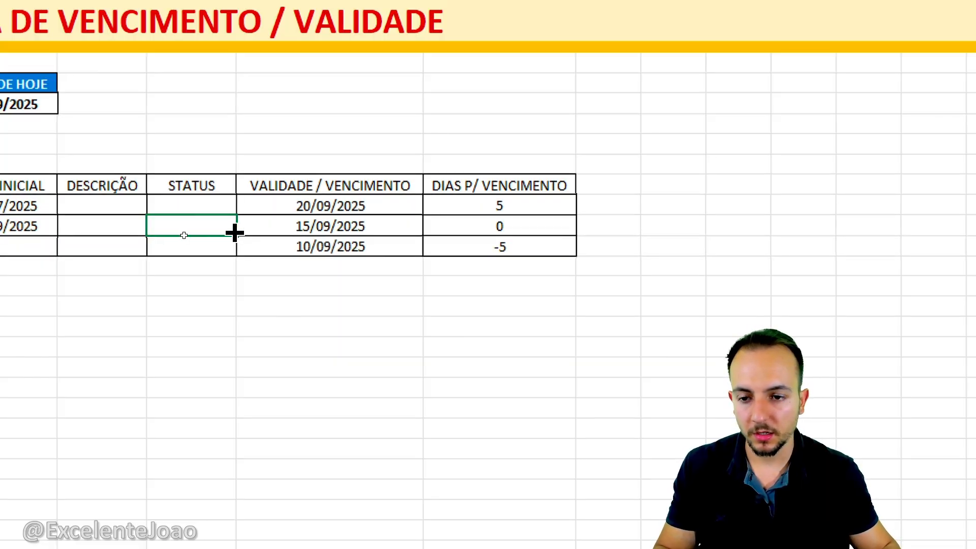
Enter RESOLVIDO again as the status of the first table row in D10.
left_click(191, 197)
type("RE")
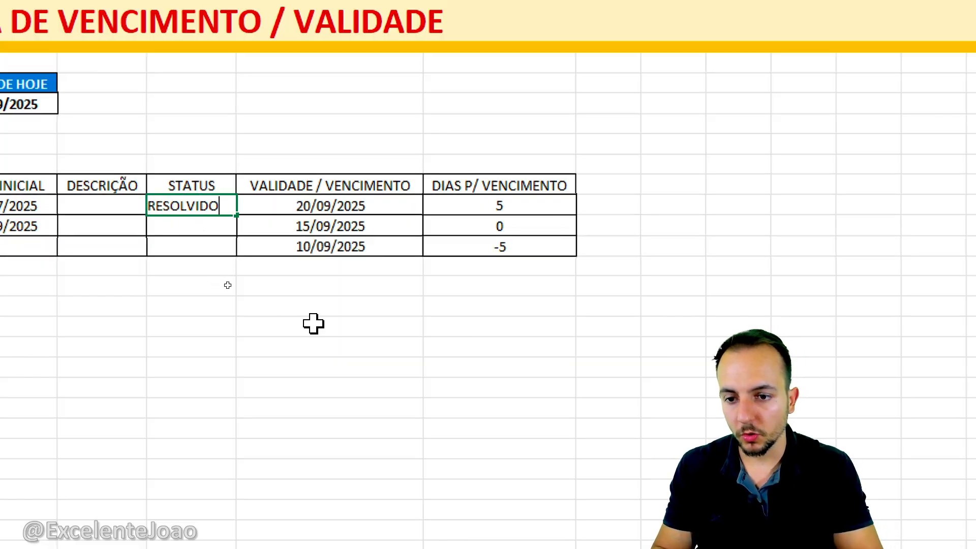
type("SOLVIDO")
key("Return")
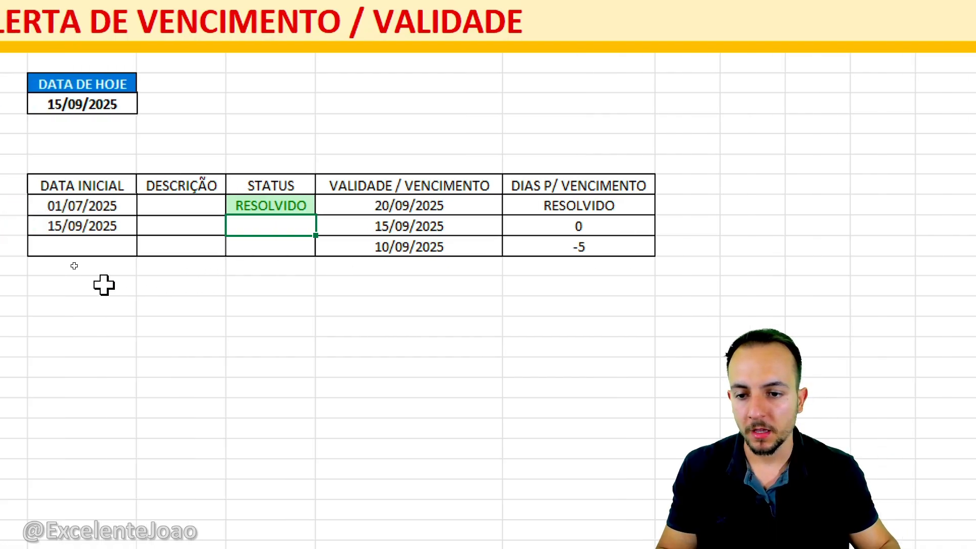
Extend the table by one row by filling B12:F12 down into row 13.
left_click(107, 263)
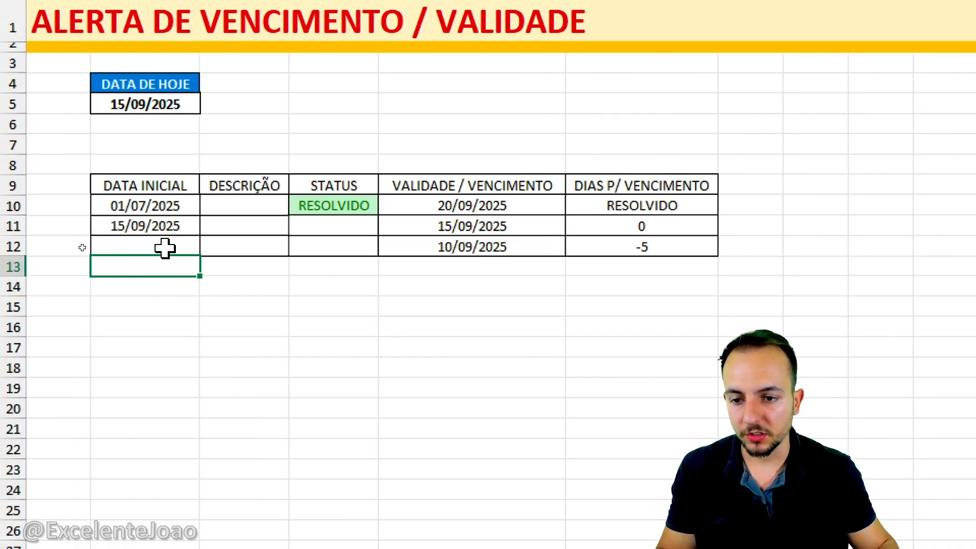
left_click_drag(164, 248, 647, 248)
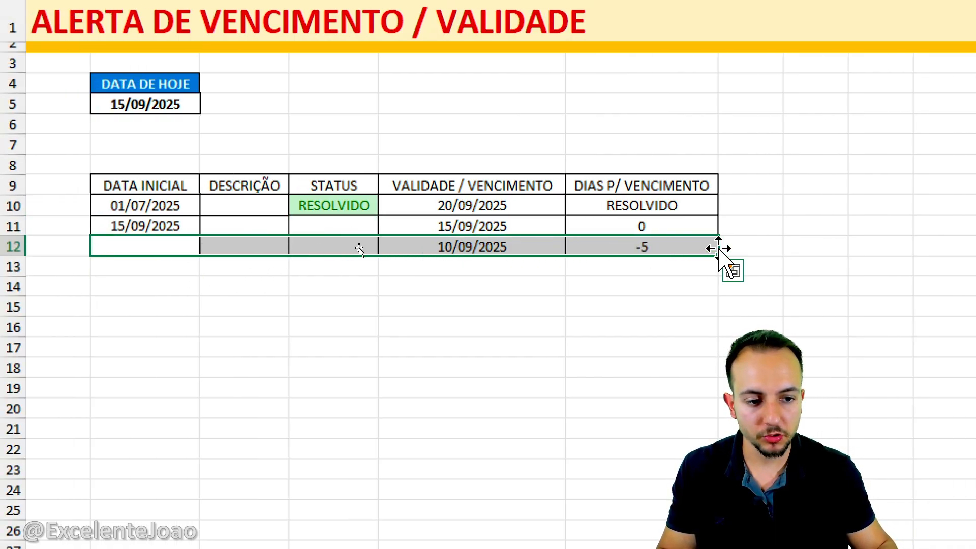
left_click_drag(718, 256, 711, 279)
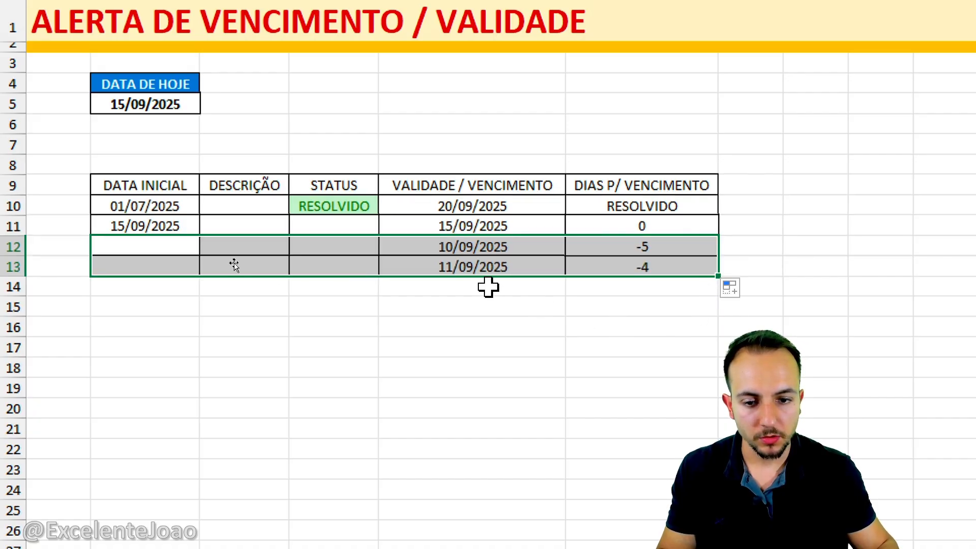
Clear the status in D10 and enter RESOLVIDO as the status of the third row in D12.
left_click(360, 251)
left_click(356, 209)
key("Delete")
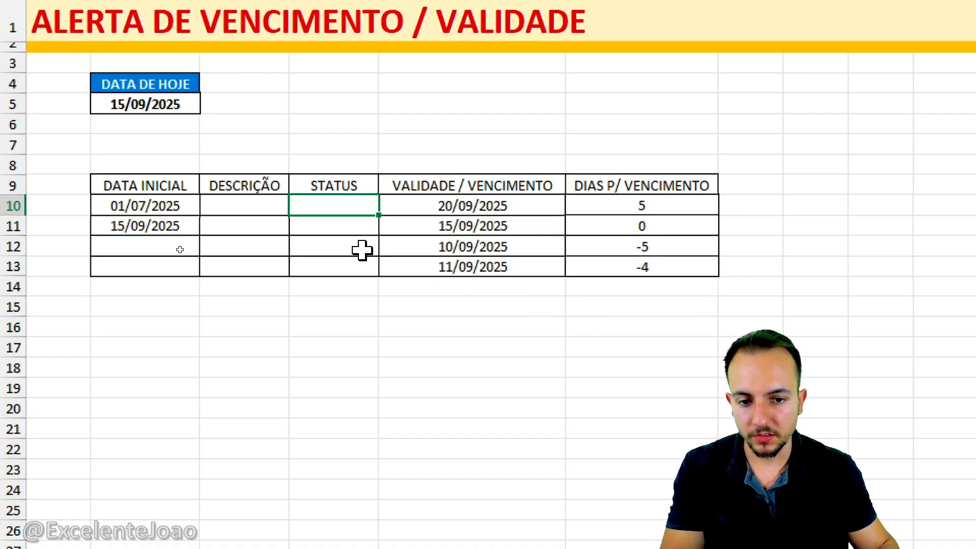
left_click(359, 251)
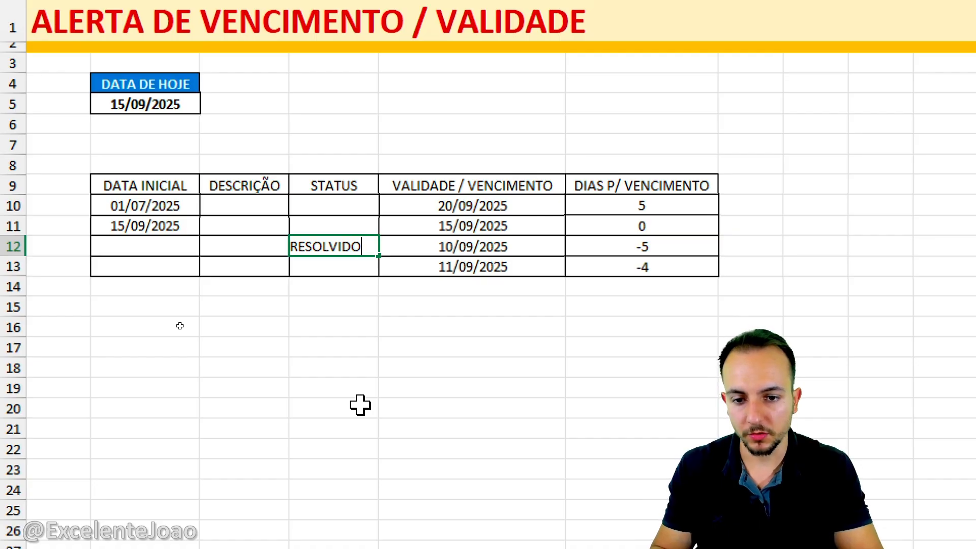
key("Return")
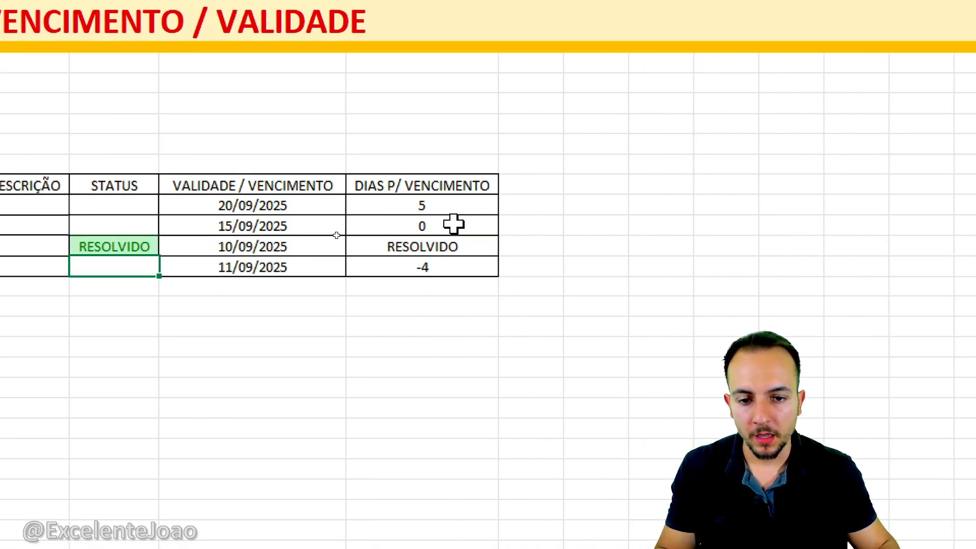
Add a conditional formatting rule to F10:F13 that gives cells equal to 0 a yellow fill with dark yellow text.
left_click_drag(448, 205, 370, 269)
left_click_drag(511, 274, 591, 329)
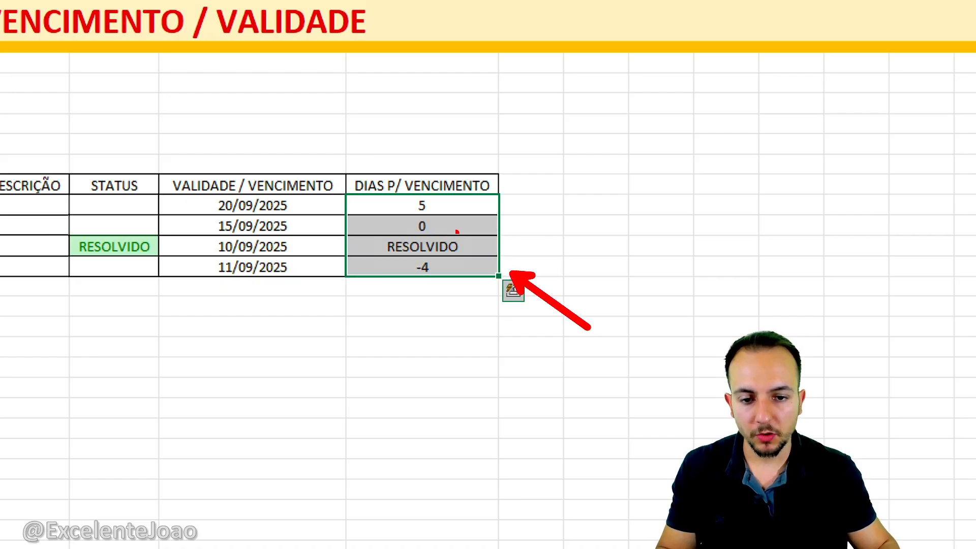
mouse_move(436, 196)
left_mouse_down()
mouse_move(363, 186)
mouse_move(480, 190)
mouse_move(407, 183)
left_mouse_up()
key("Escape")
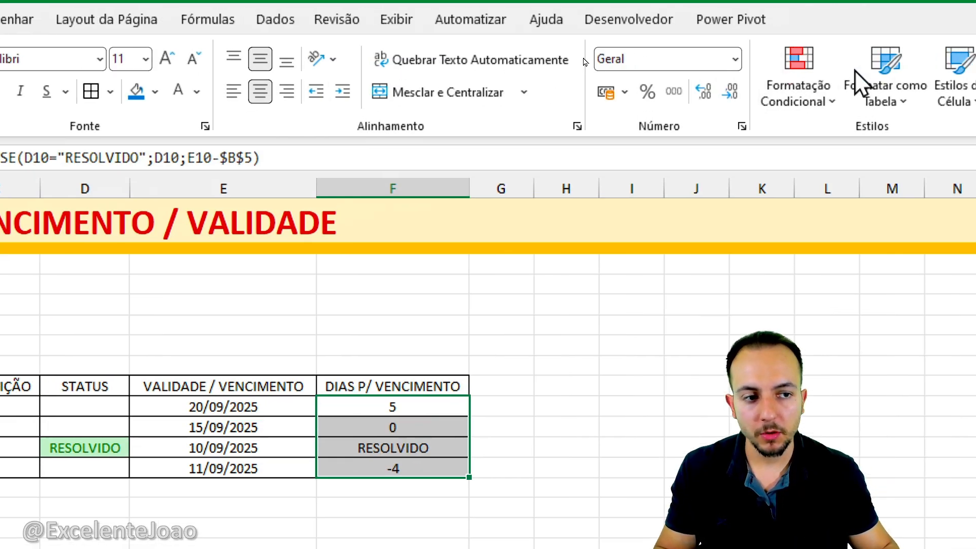
left_click(793, 98)
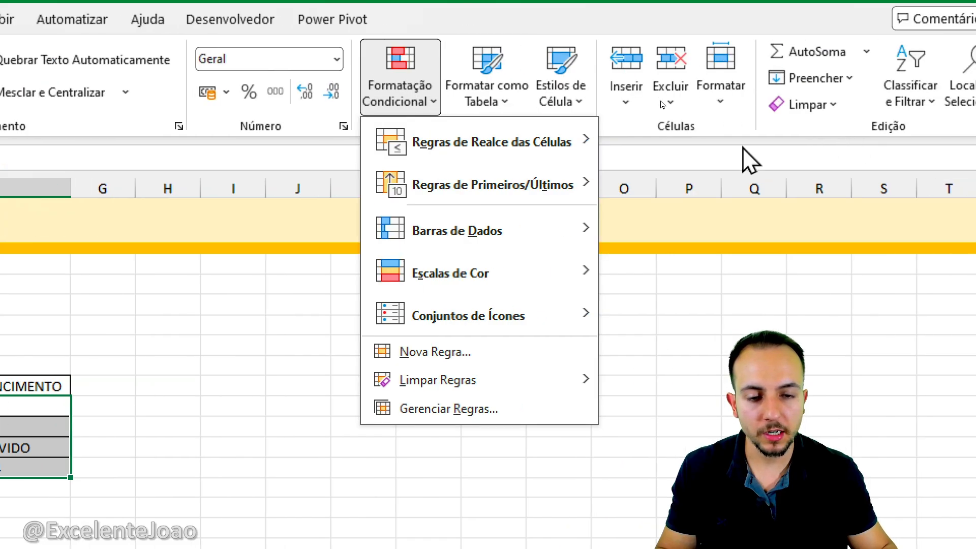
mouse_move(945, 153)
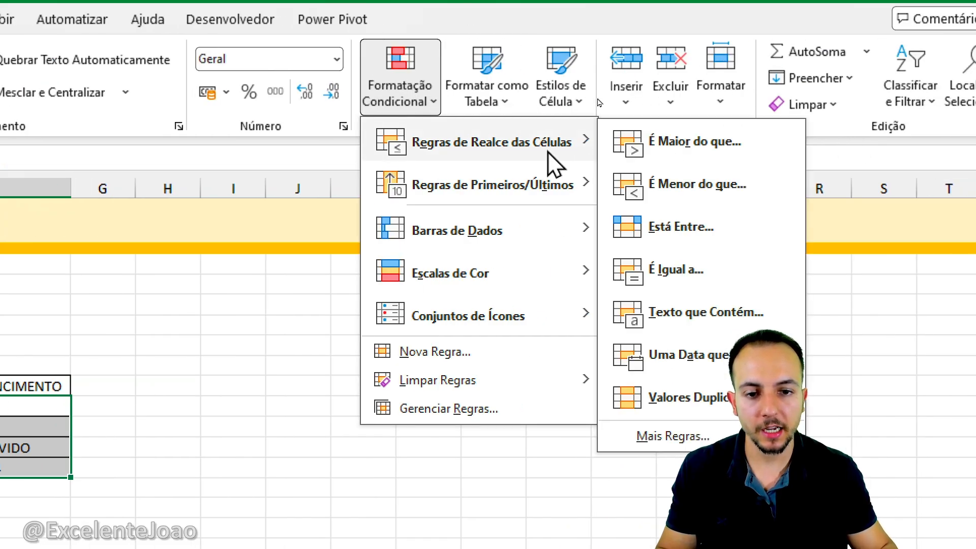
left_click(690, 280)
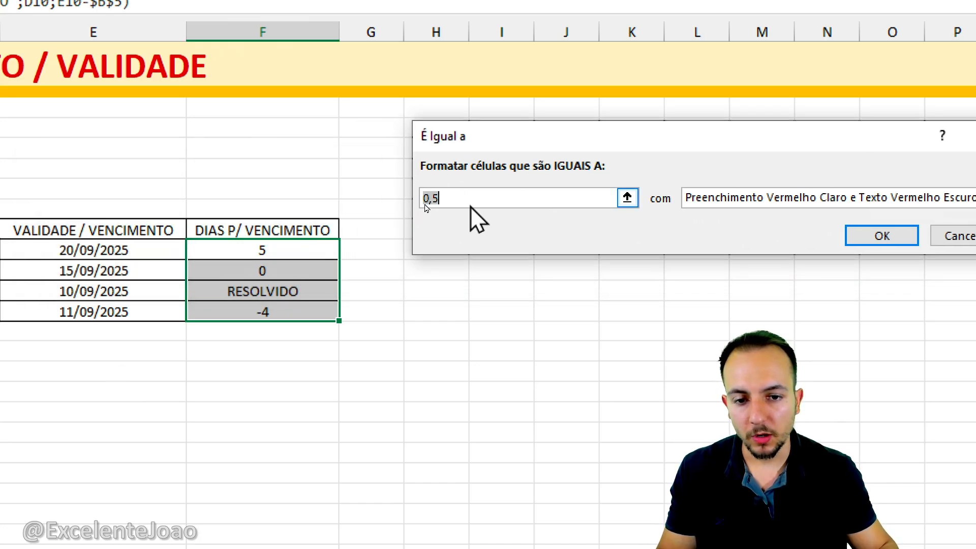
type("0")
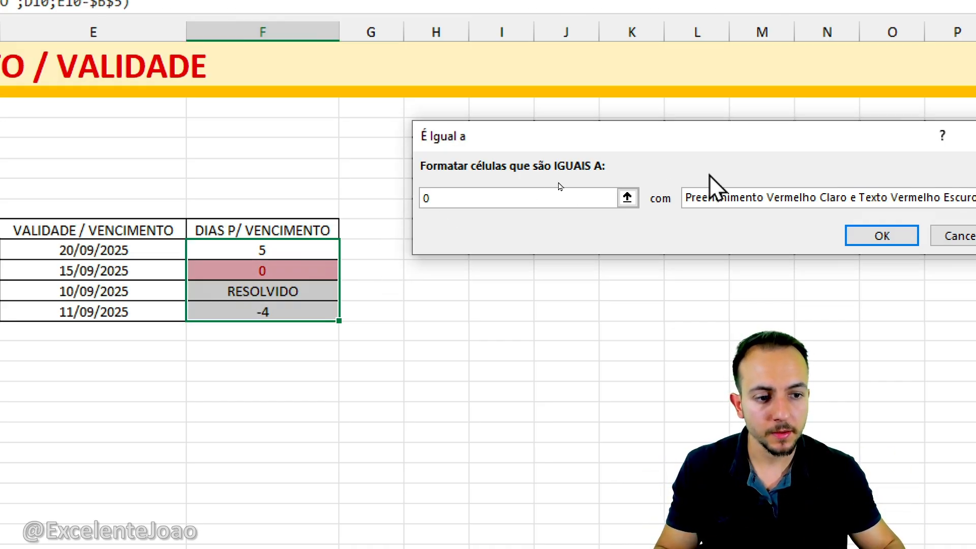
left_click(750, 197)
left_click(761, 230)
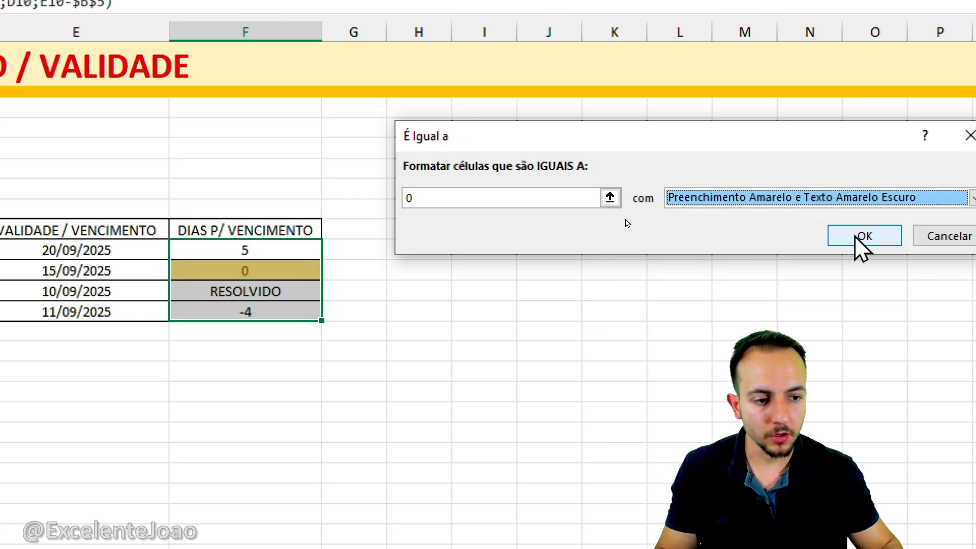
left_click(881, 246)
Add a rule to F10:F13 that formats cells less than 0 with a light red fill and dark red text.
left_click(650, 77)
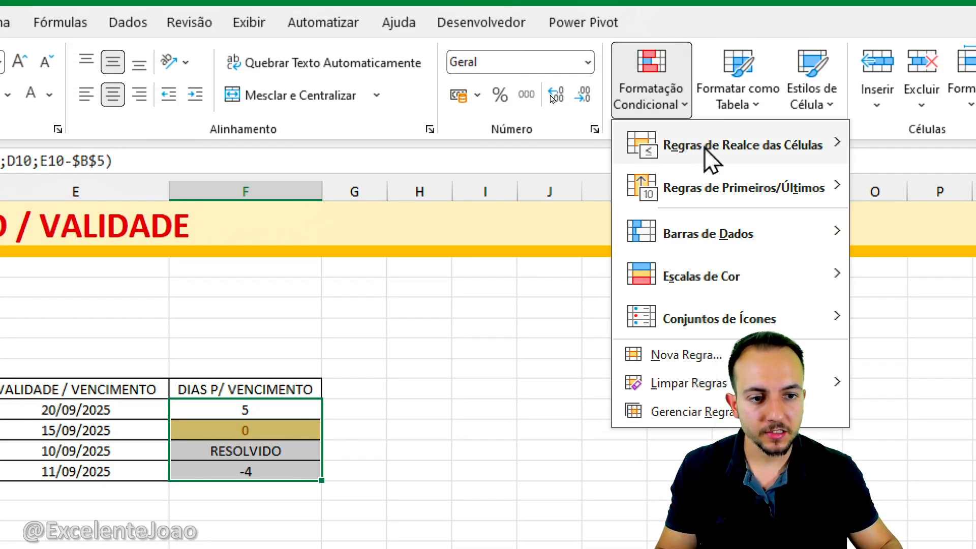
mouse_move(773, 152)
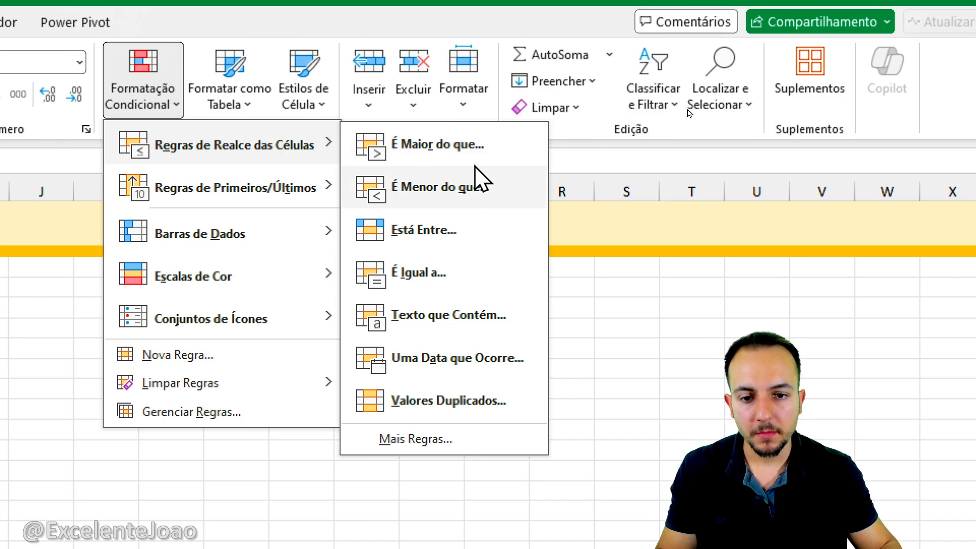
left_click(447, 201)
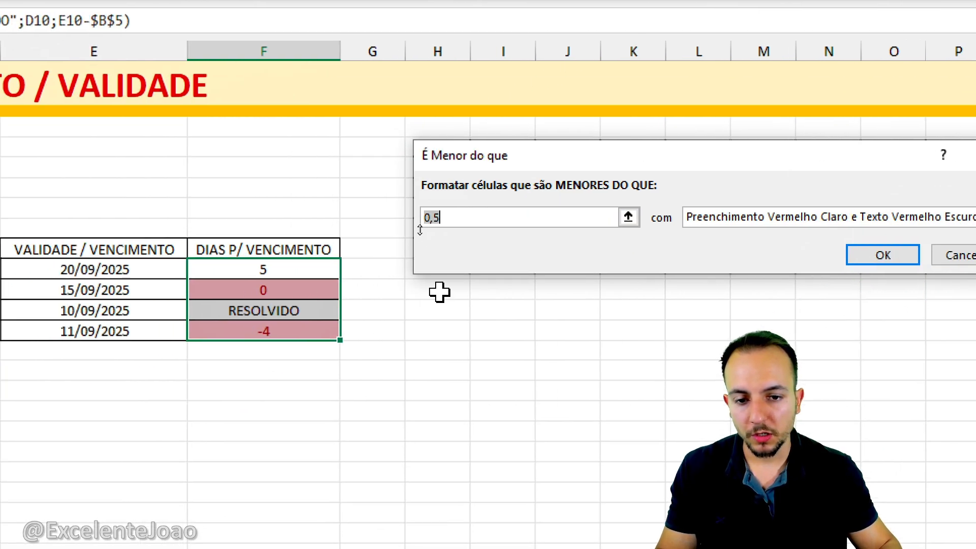
type("0")
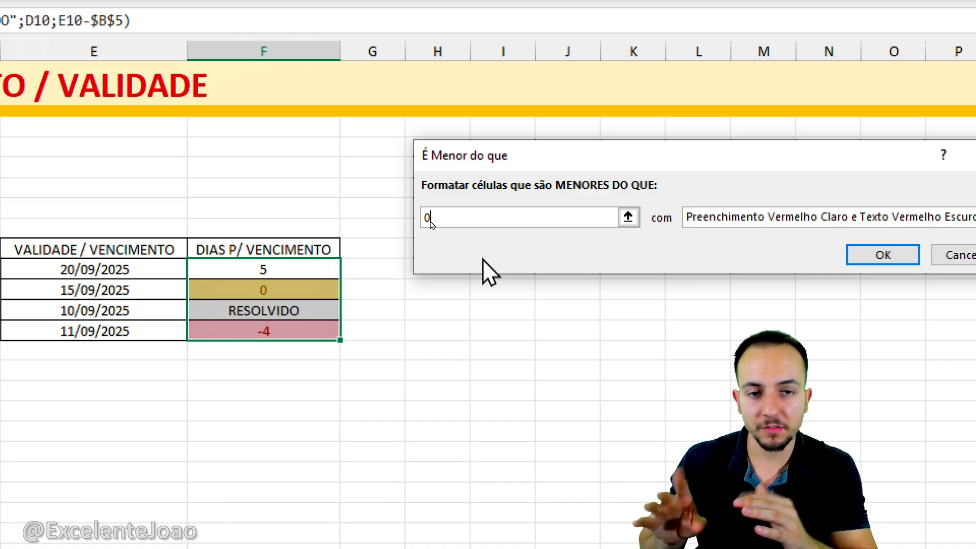
left_click(800, 218)
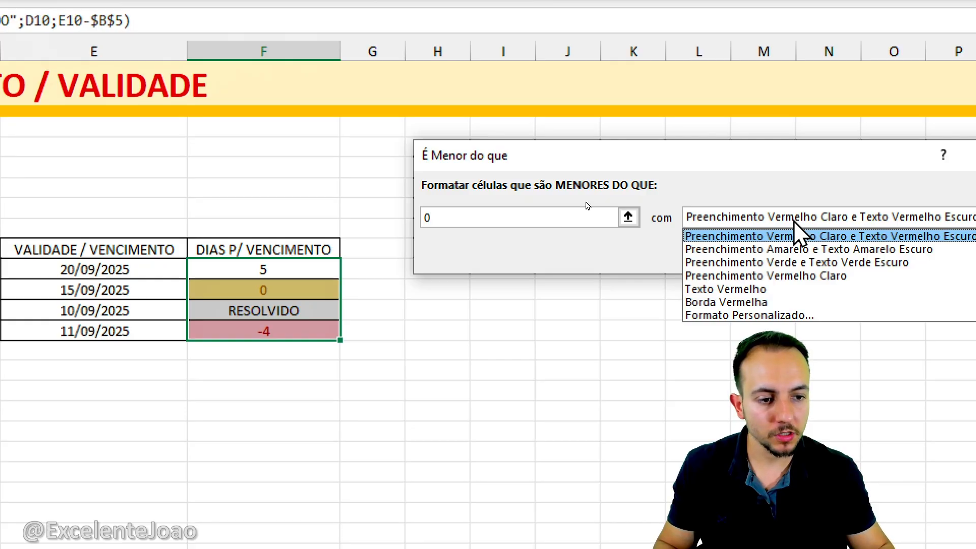
left_click(803, 236)
left_click(864, 262)
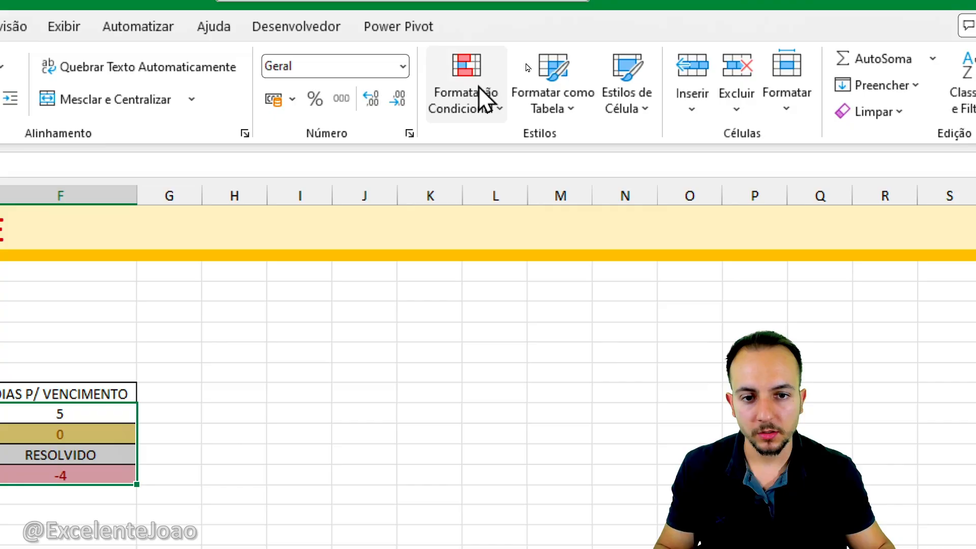
Add a rule to F10:F13 that formats cells greater than 0 with a green fill and dark green text.
left_click(466, 92)
mouse_move(621, 152)
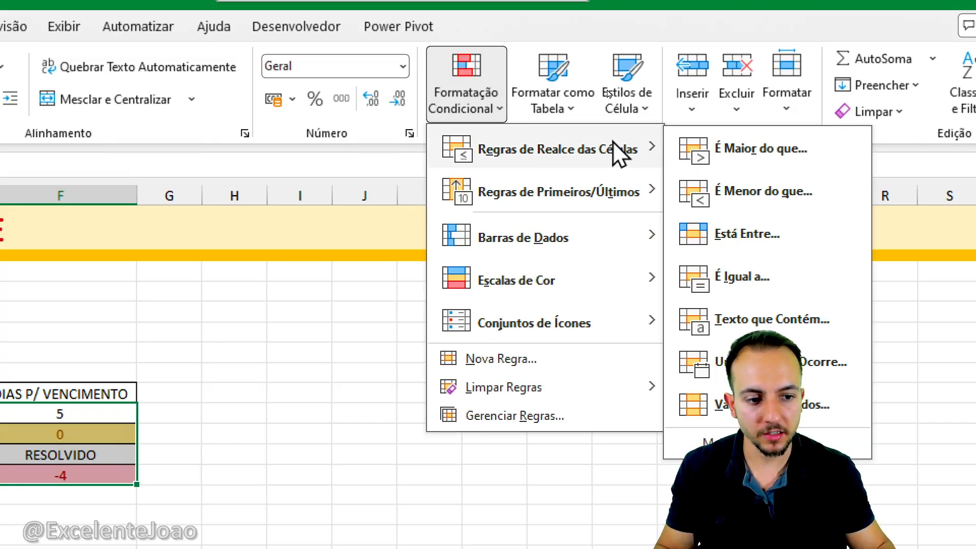
left_click(777, 163)
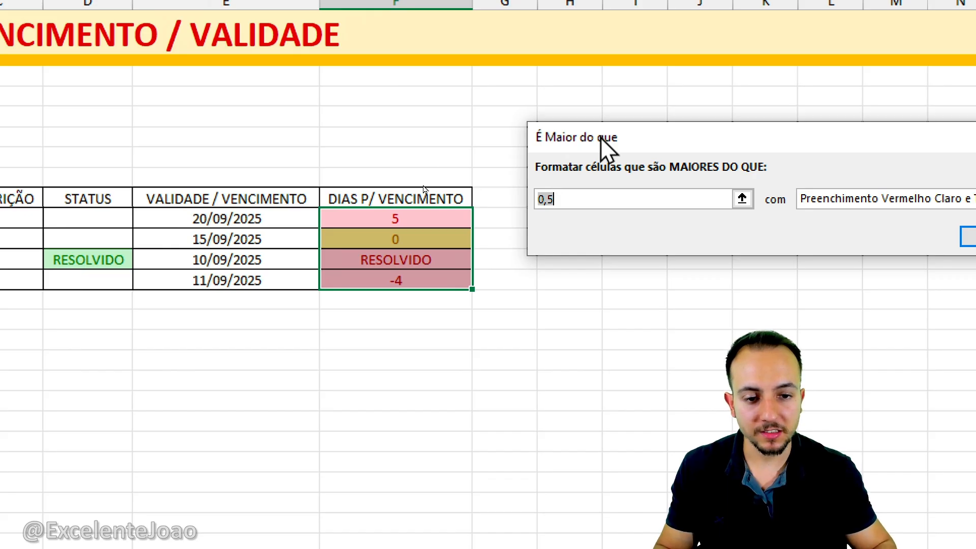
type("0")
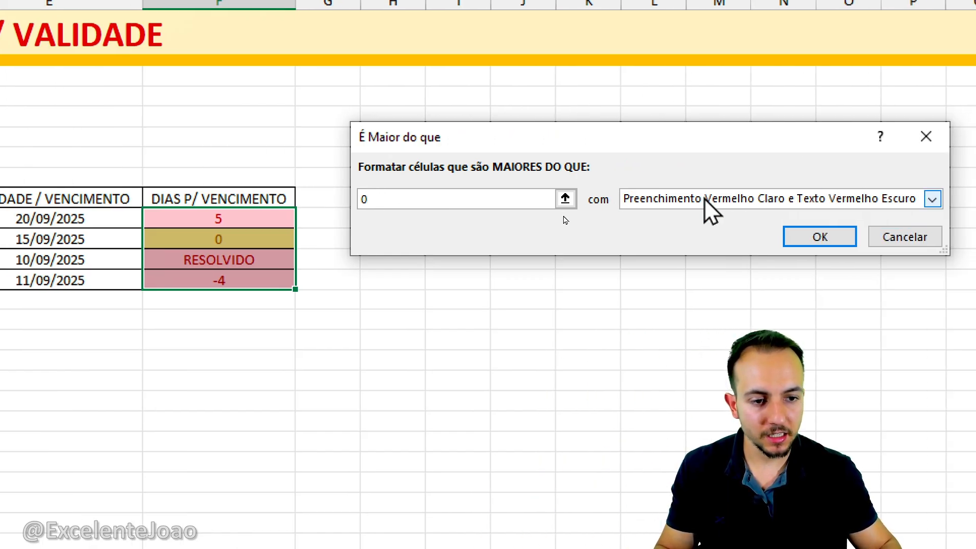
left_click(888, 199)
left_click(737, 244)
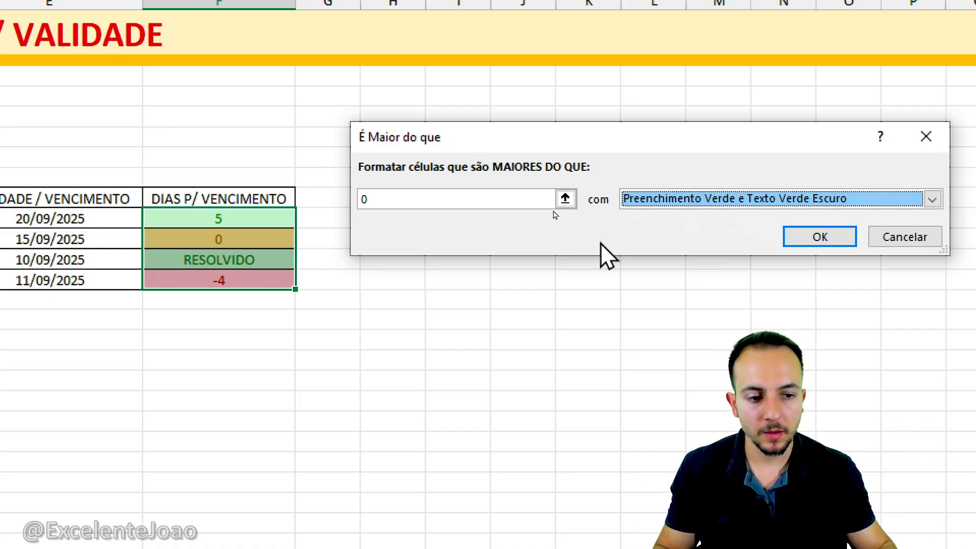
left_click(817, 238)
left_click_drag(308, 258, 374, 226)
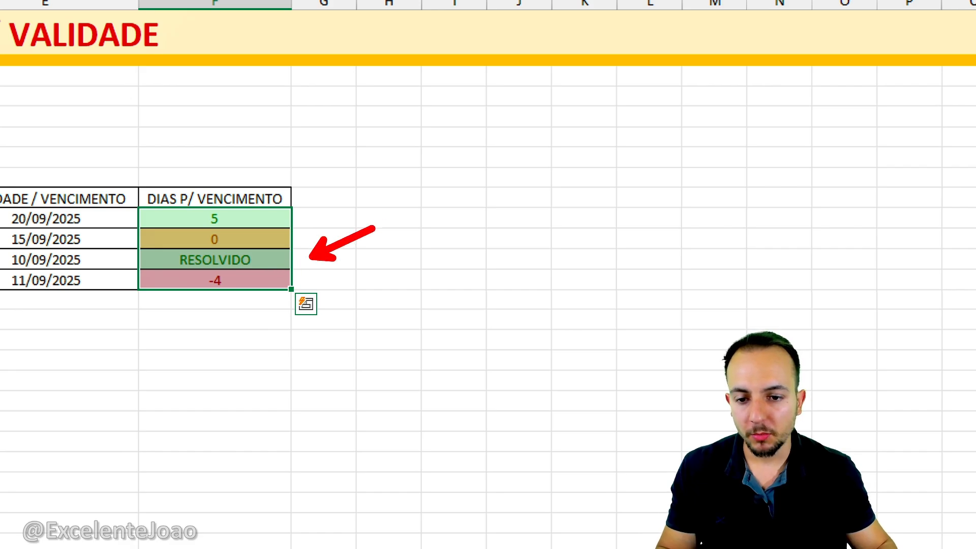
mouse_move(309, 213)
left_mouse_down()
mouse_move(309, 295)
mouse_move(249, 289)
left_mouse_up()
key("Escape")
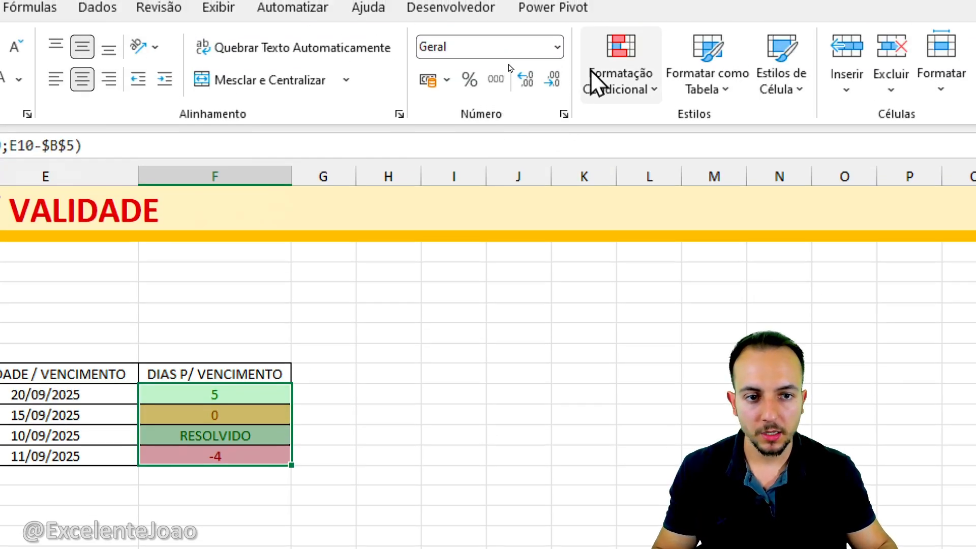
Add a rule to F10:F13 that gives cells equal to RESOLVIDO a custom format with a light gray fill.
left_click(592, 77)
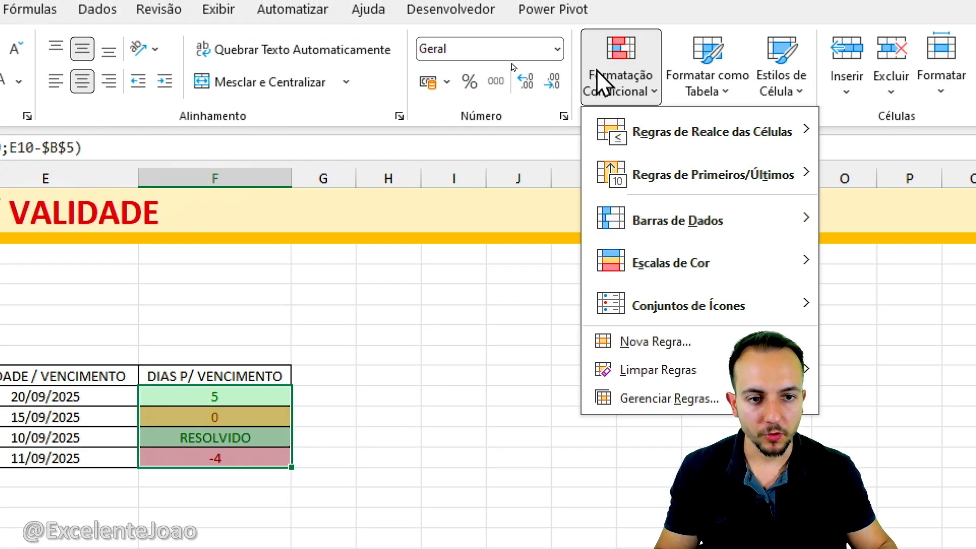
mouse_move(636, 133)
left_click(848, 259)
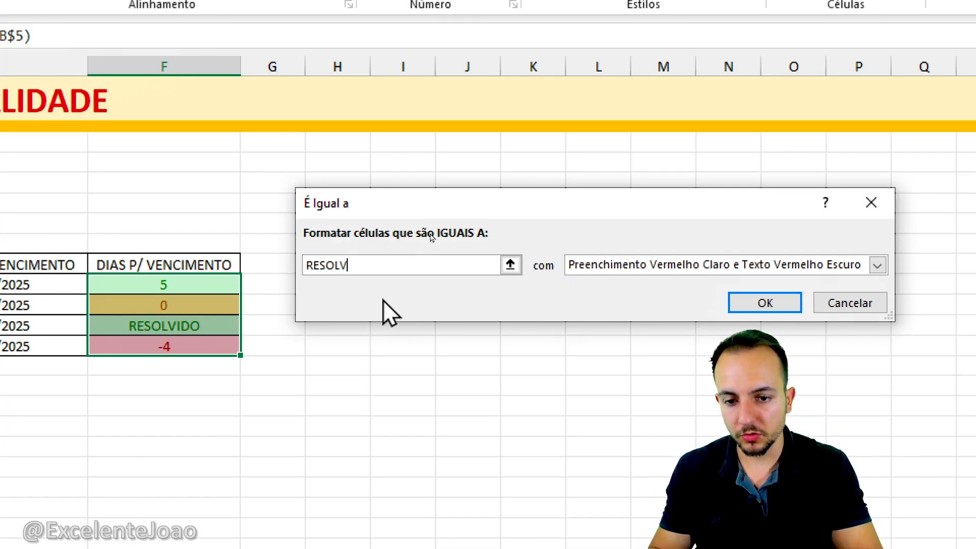
type("RESOLVIDO")
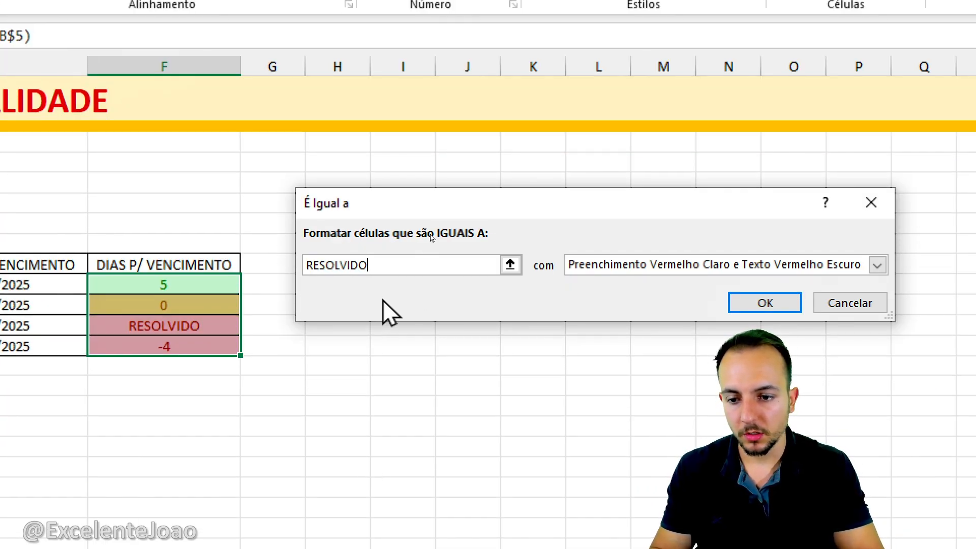
left_click(638, 270)
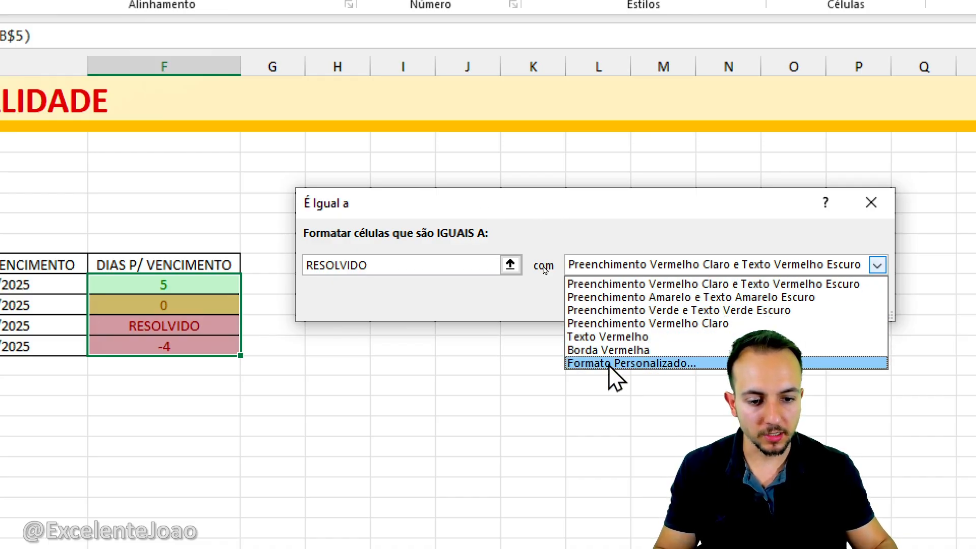
left_click(610, 363)
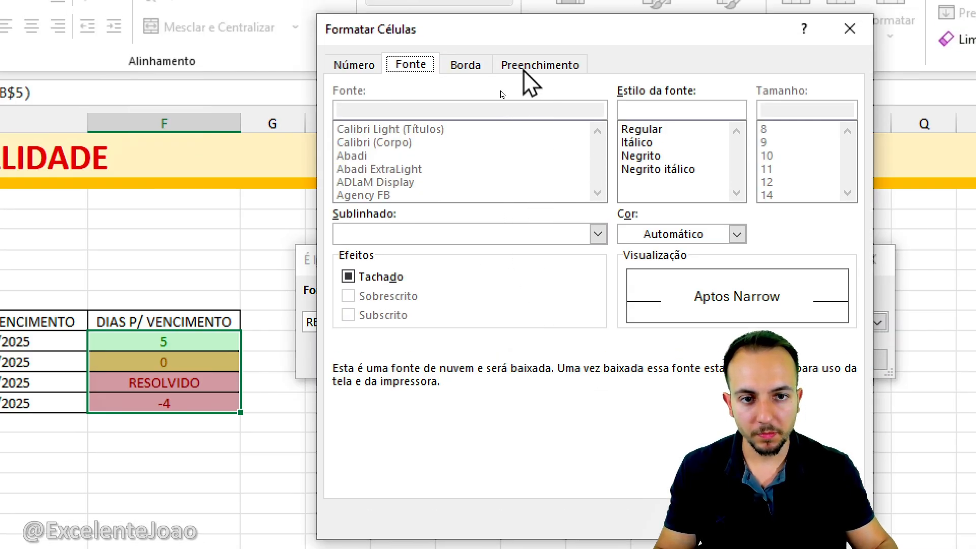
left_click(528, 67)
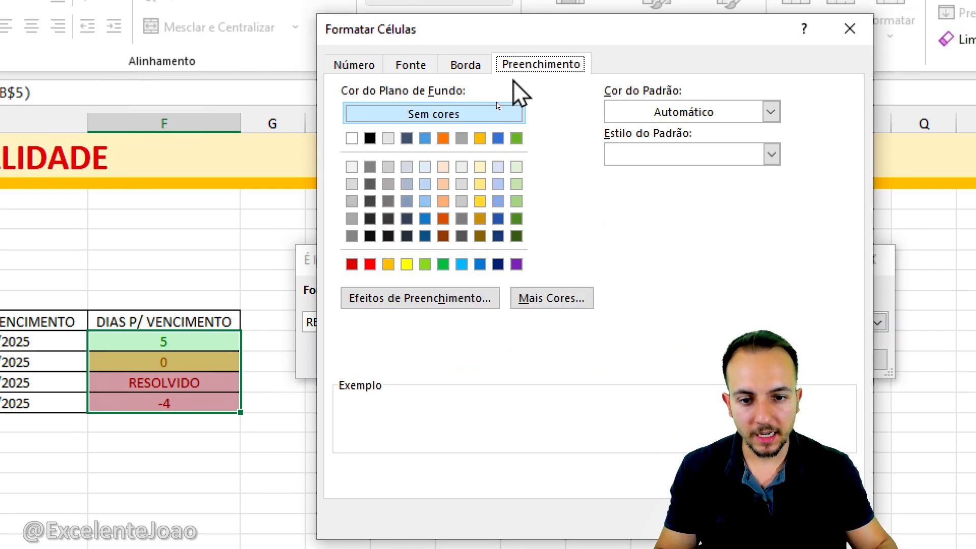
left_click(351, 184)
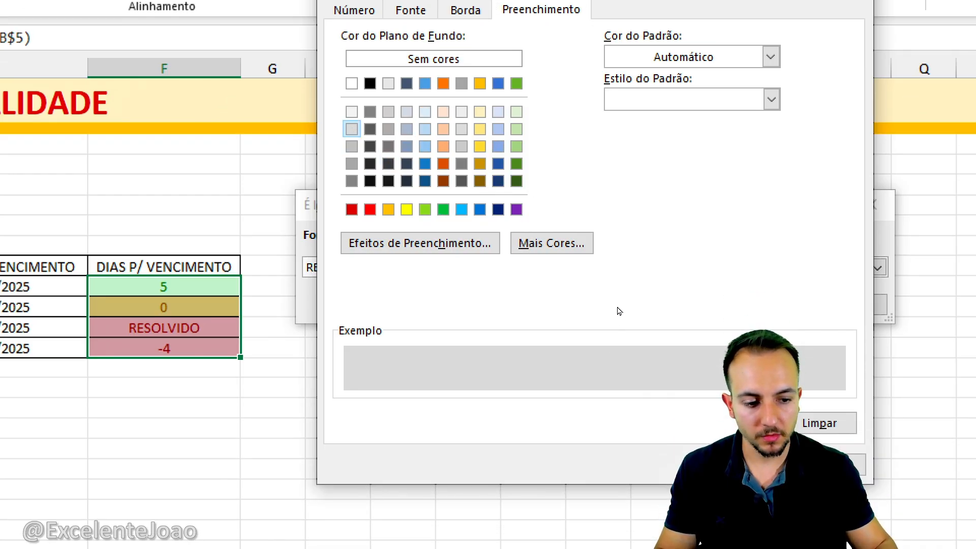
left_click(742, 519)
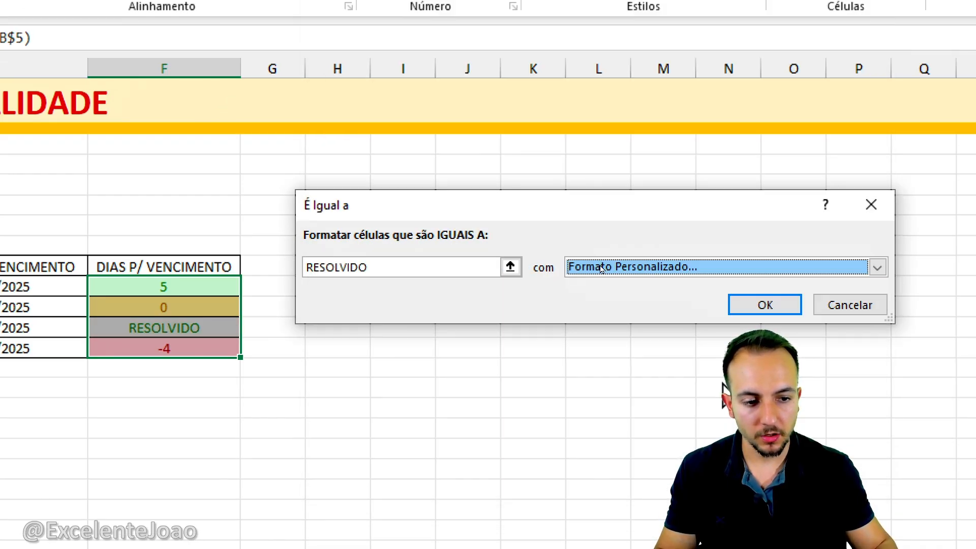
left_click(751, 305)
left_click(472, 351)
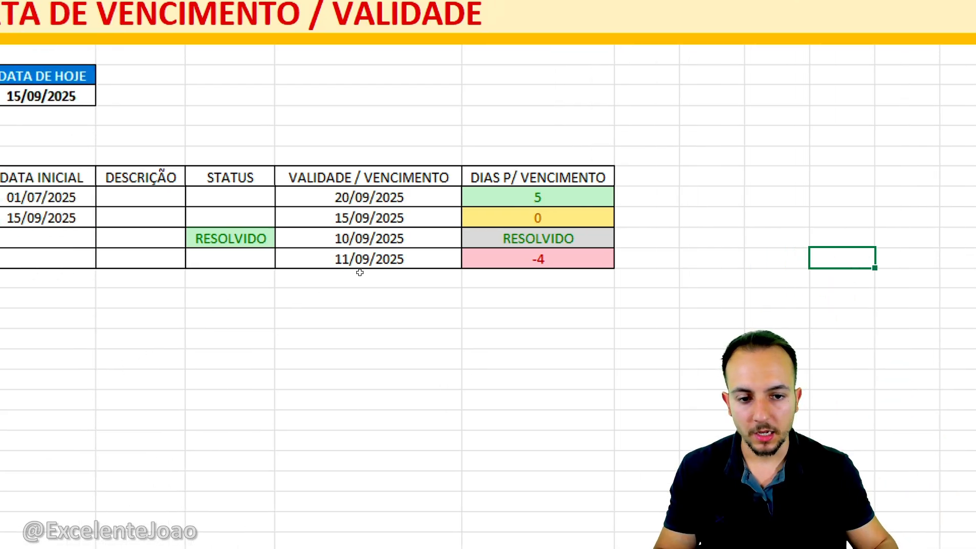
left_click_drag(616, 278, 663, 331)
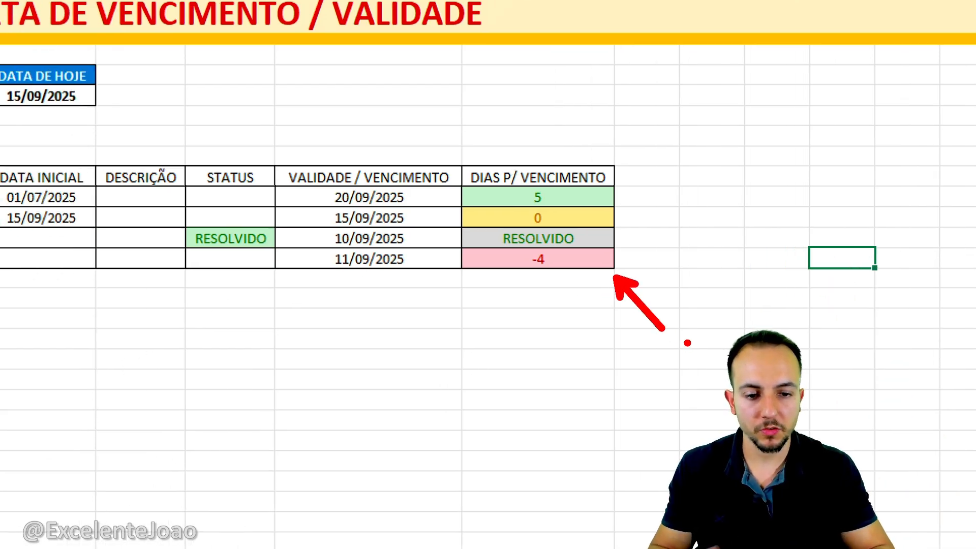
key("Escape")
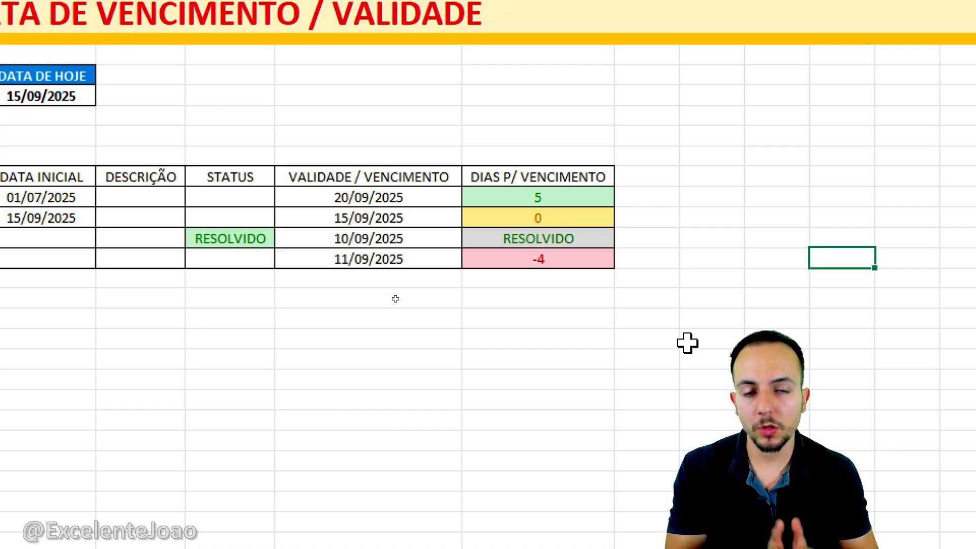
key("ctrl+2")
mouse_move(557, 129)
left_mouse_down()
mouse_move(637, 297)
mouse_move(486, 140)
left_mouse_up()
key("Escape")
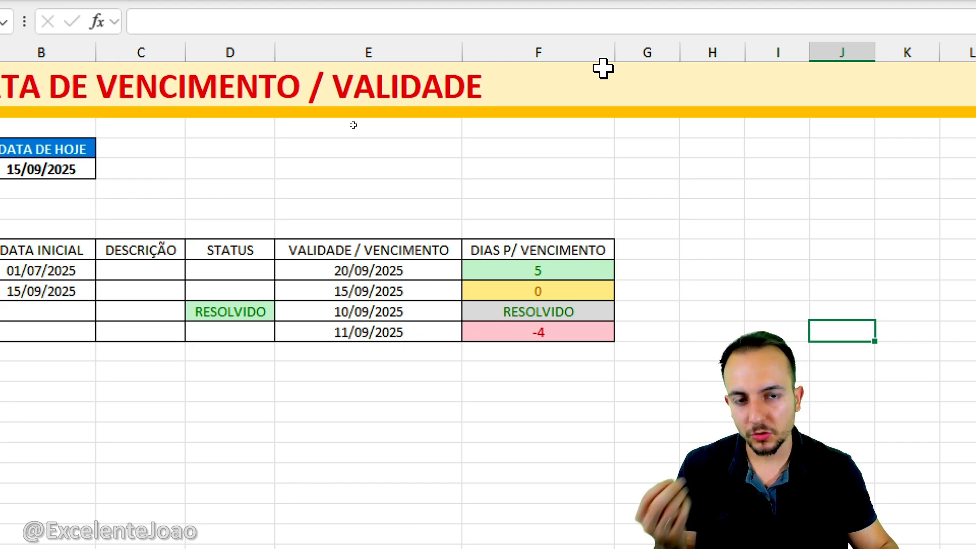
Add borders to G9:G13 and center its contents both vertically and horizontally.
left_click_drag(639, 250, 625, 318)
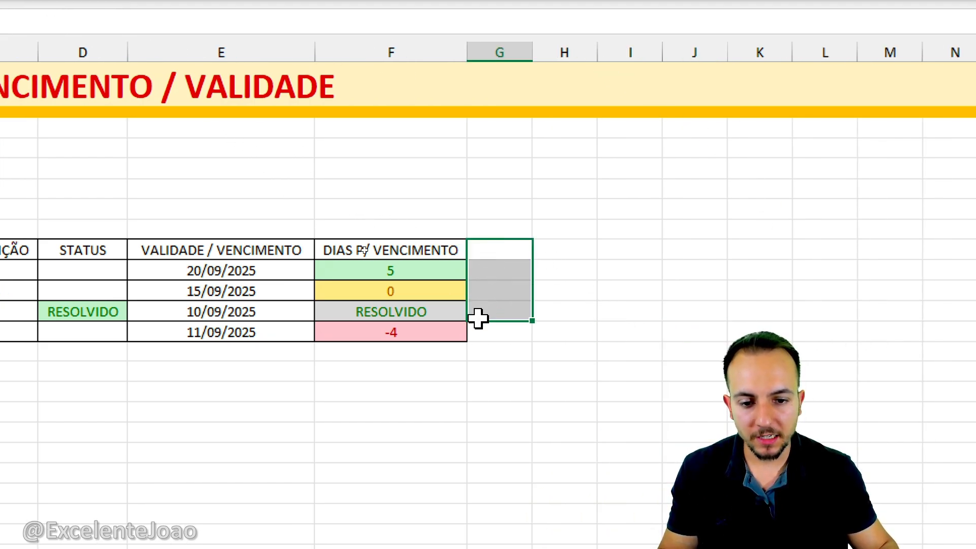
mouse_move(478, 319)
left_mouse_down()
mouse_move(501, 264)
mouse_move(488, 333)
left_mouse_up()
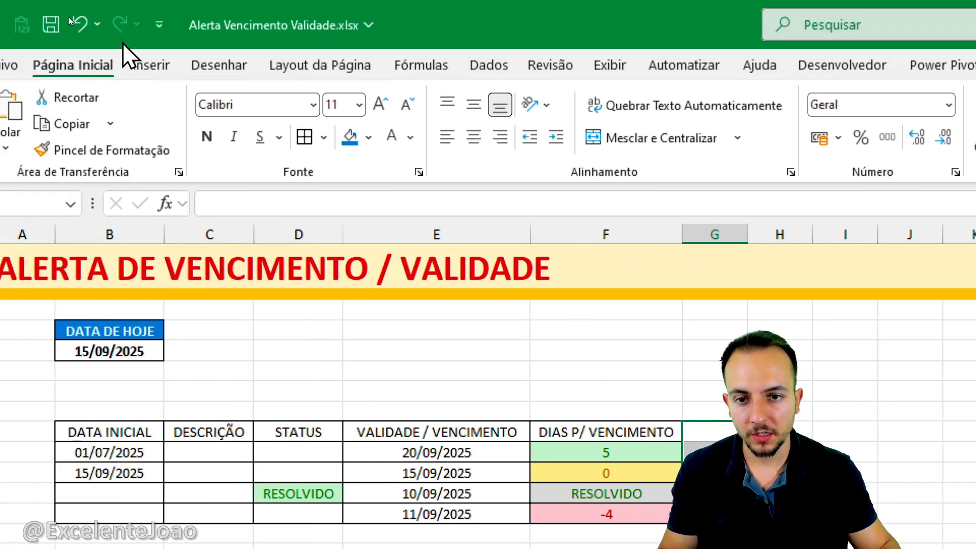
left_click(475, 112)
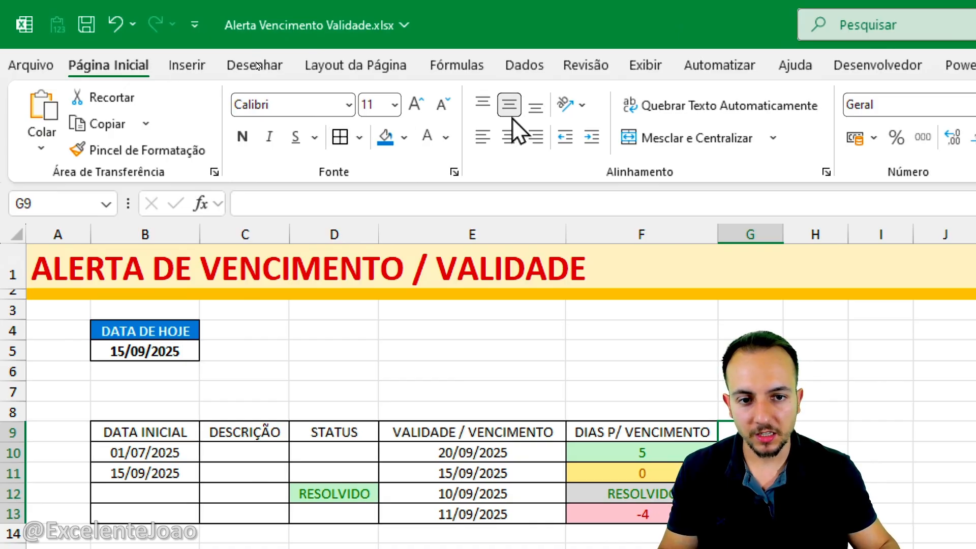
left_click(507, 136)
Widen column G and enter STATUS as the header in G9.
left_click_drag(783, 240, 783, 240)
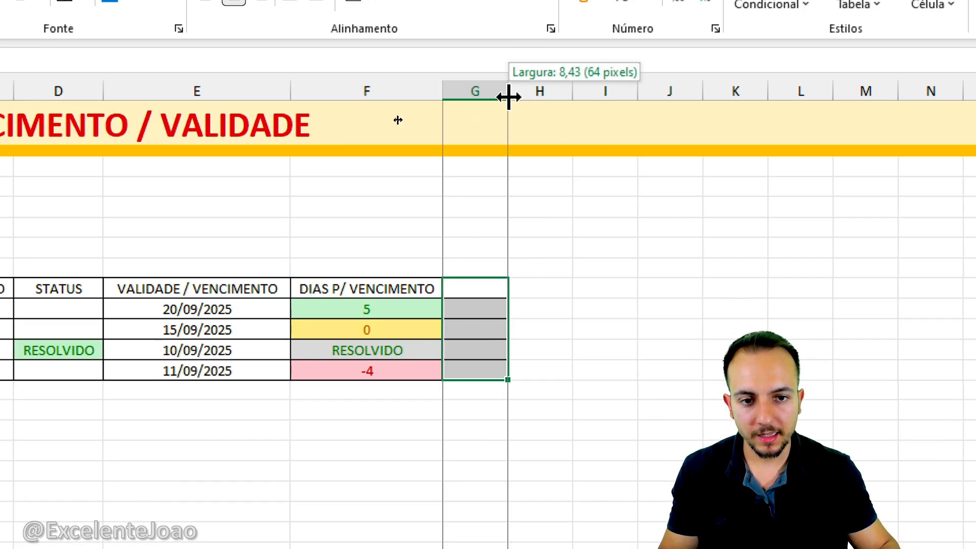
left_click_drag(508, 97, 599, 93)
left_click(520, 282)
type("S")
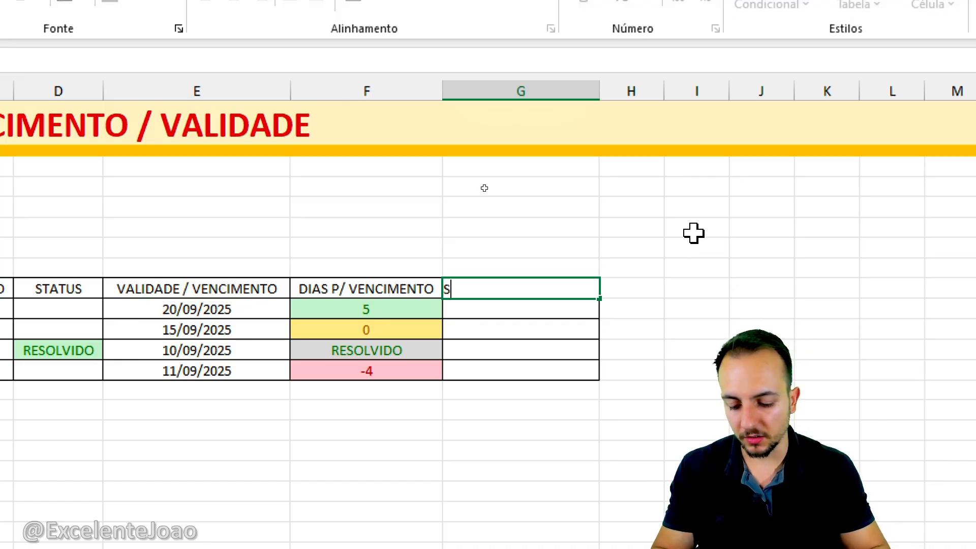
type("TATUS")
key("Return")
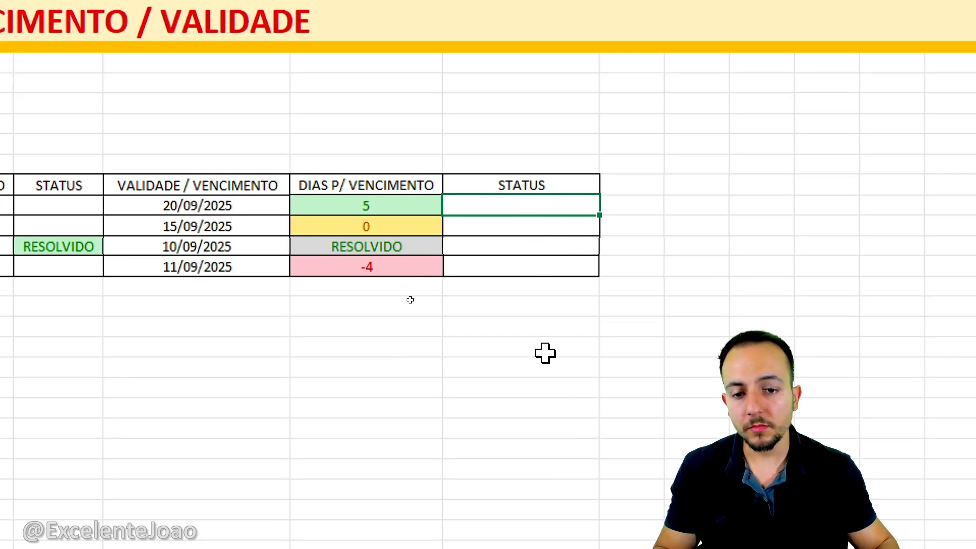
Begin an SE formula in G10 that returns F10 when F10 equals "RESOLVIDO".
mouse_move(380, 99)
left_mouse_down()
mouse_move(436, 297)
mouse_move(376, 101)
left_mouse_up()
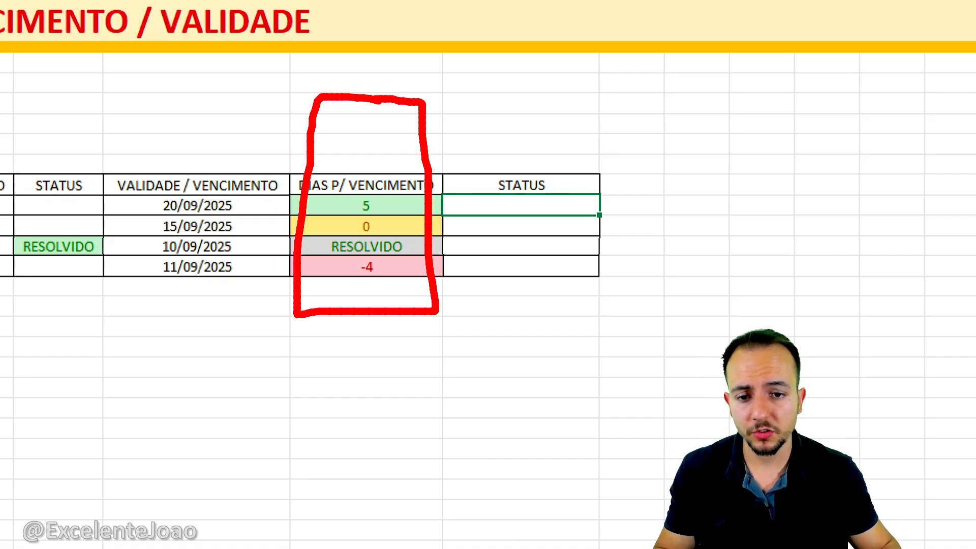
key("Escape")
type("SE")
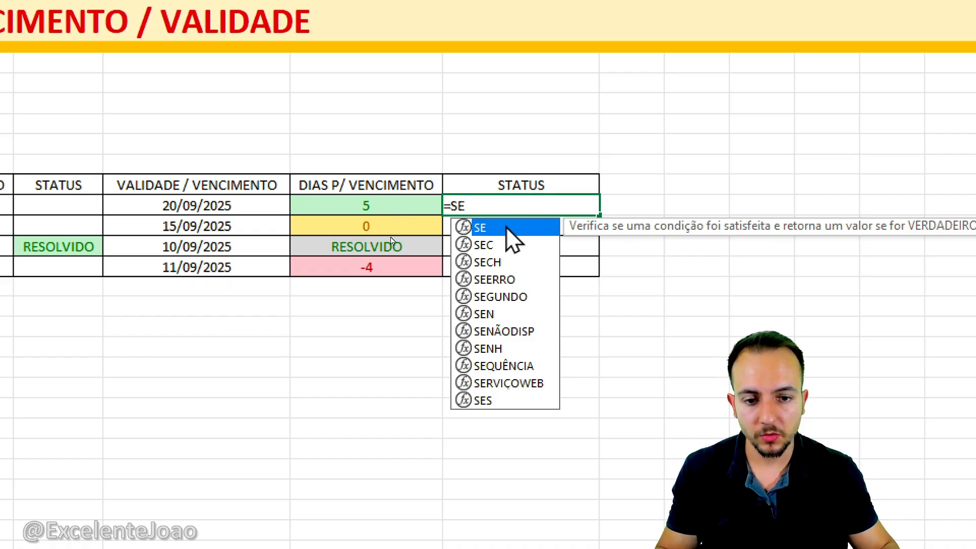
double_click(485, 227)
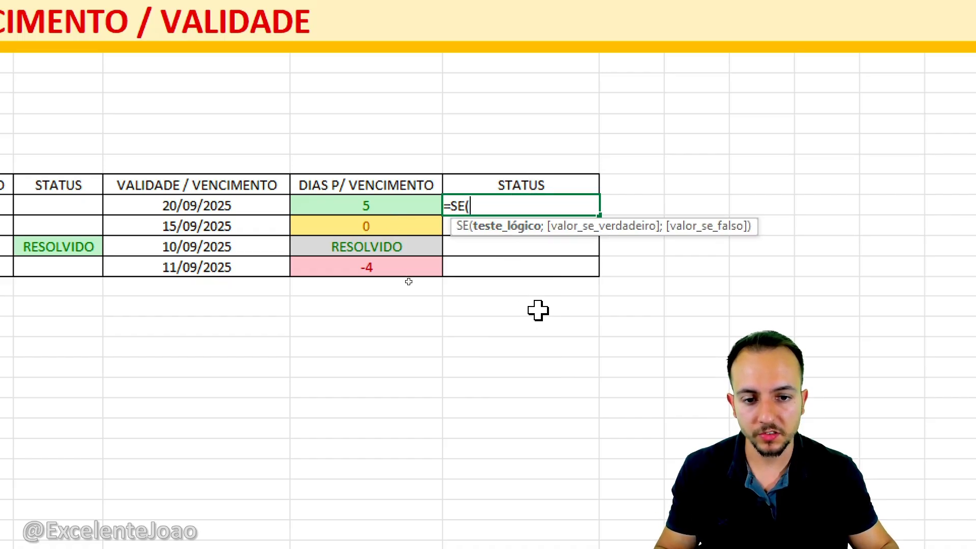
left_click(365, 205)
key("ctrl+2")
left_click_drag(376, 176, 392, 172)
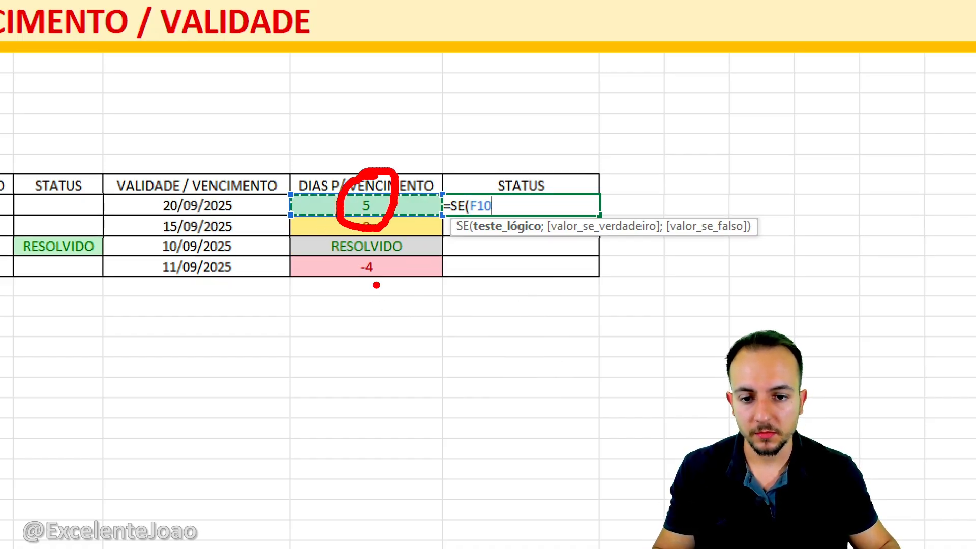
key("Escape")
type("=\"RESOLVIDO")
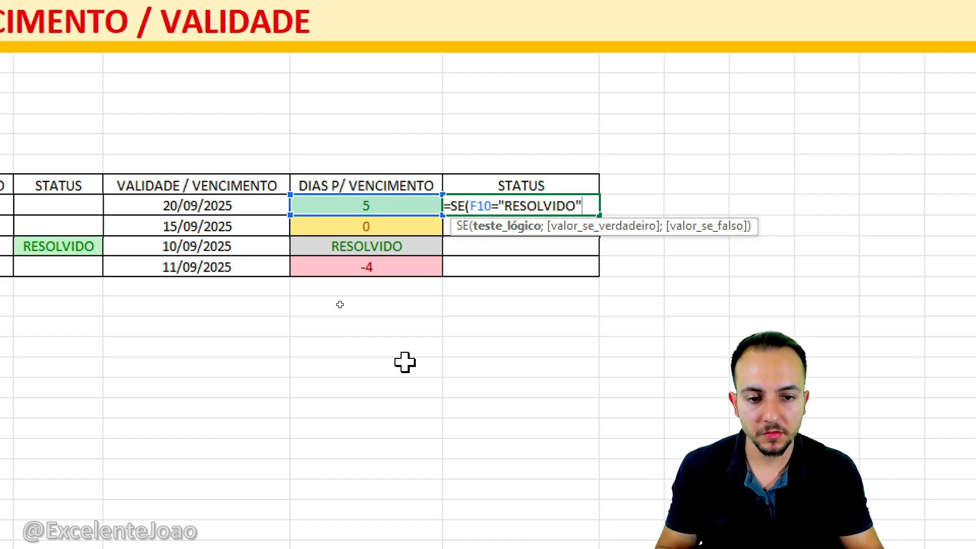
type(";")
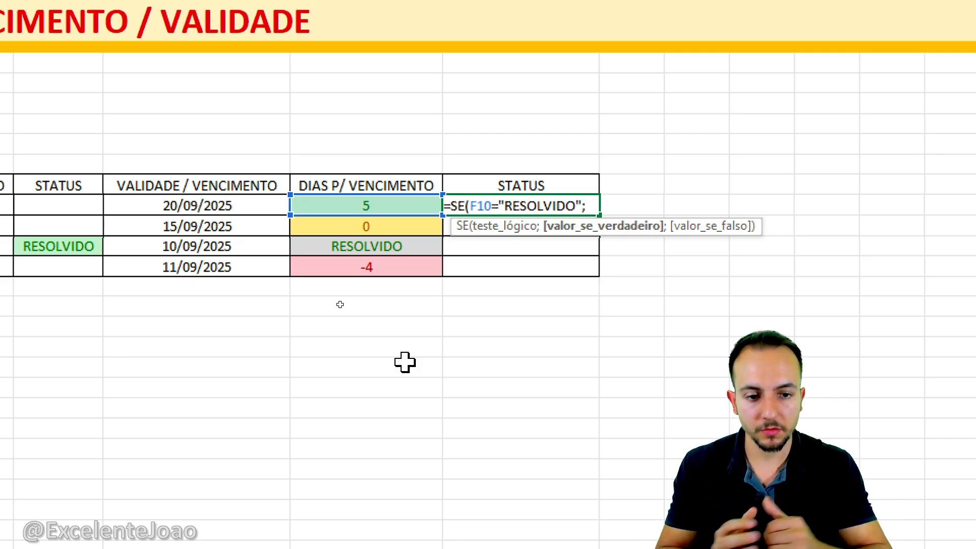
left_click(372, 210)
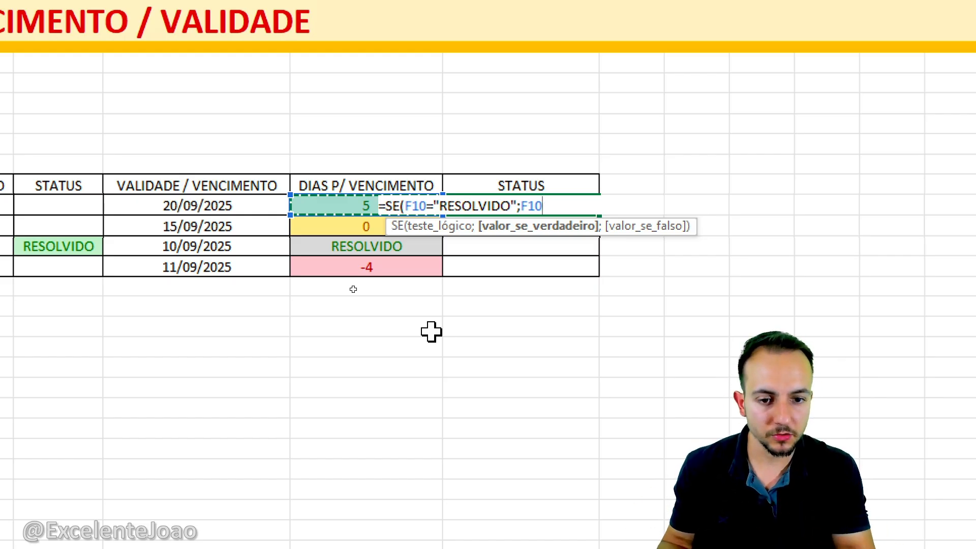
type(";")
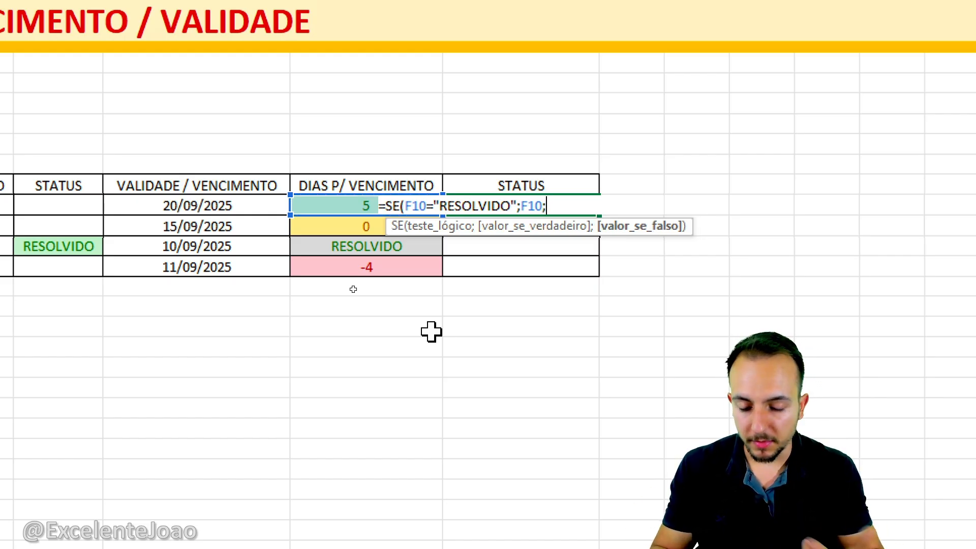
Nest a second SE in the G10 formula that returns "VENCE HOJE" when F10=0.
type("SE")
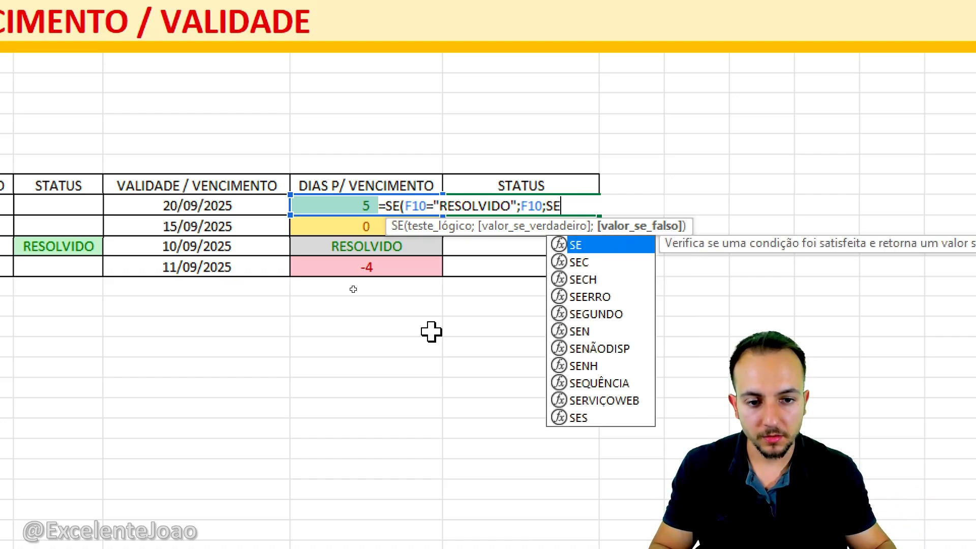
double_click(603, 245)
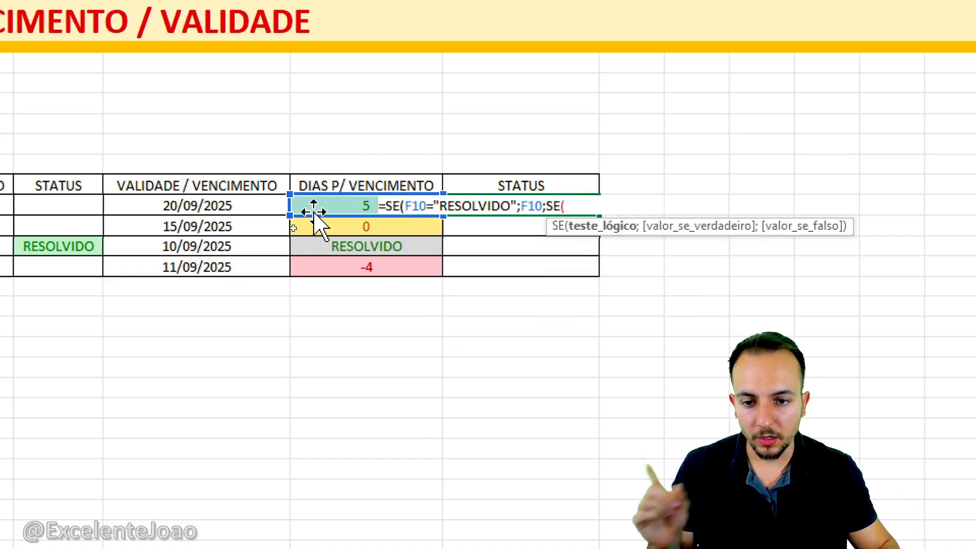
left_click(309, 209)
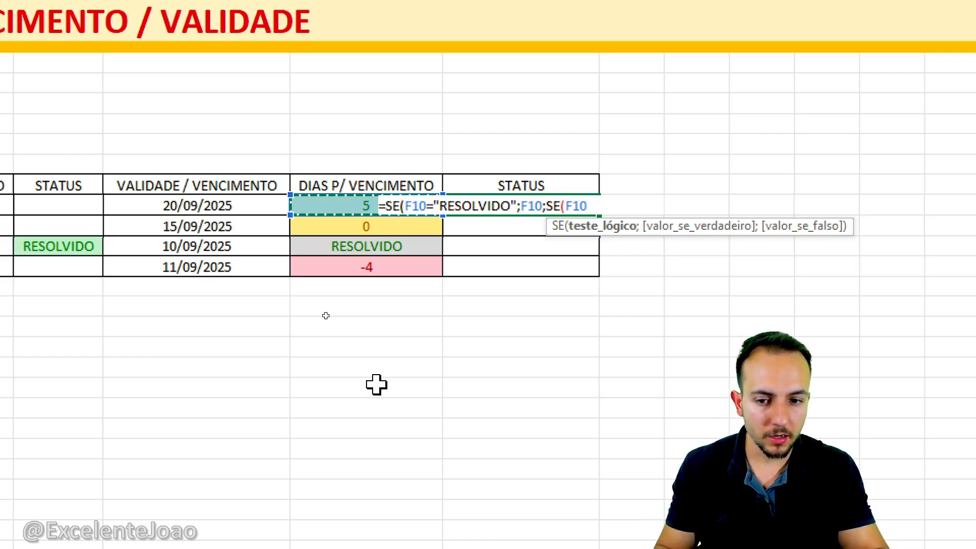
type("=0;")
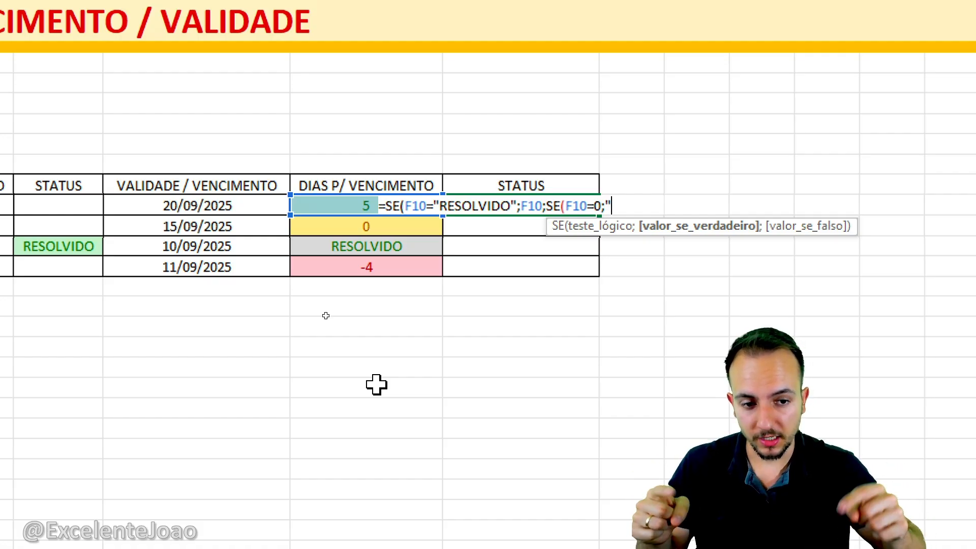
type("\"VENCE HOJE")
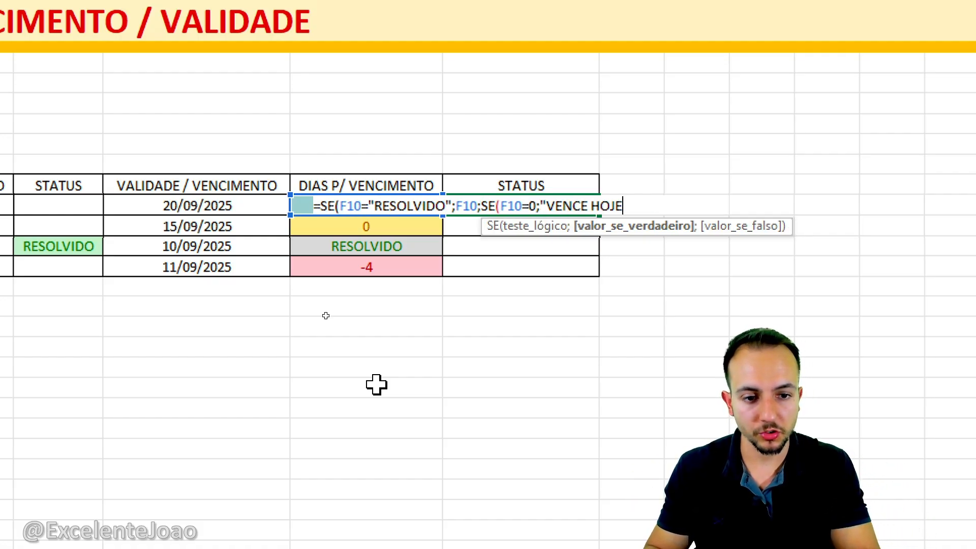
type("\";")
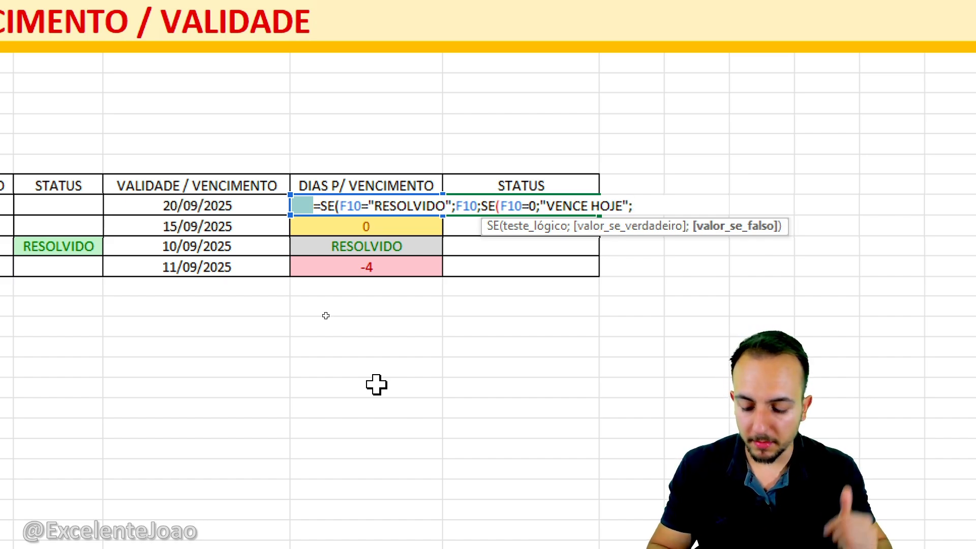
Nest a third SE in the G10 formula that returns "A VENCER" when F10>0.
type("SE")
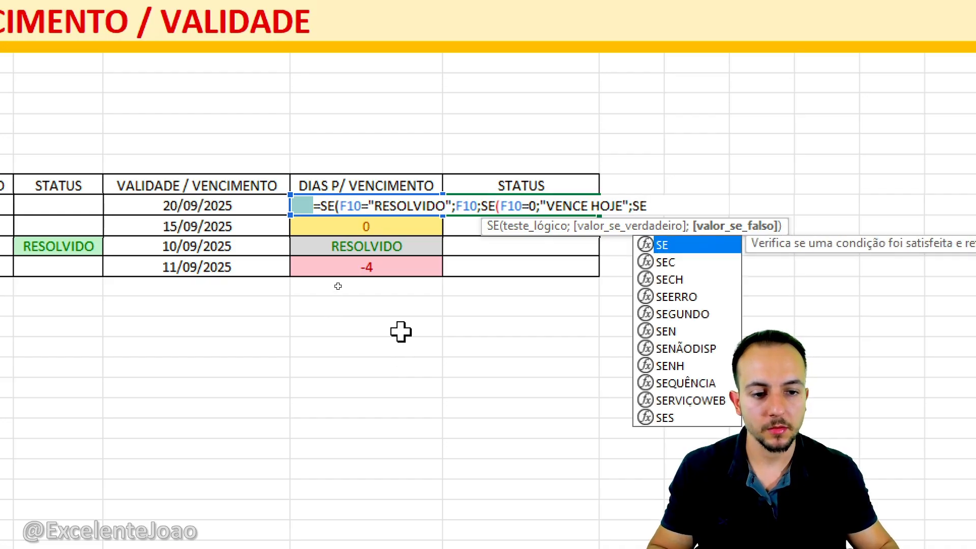
double_click(718, 242)
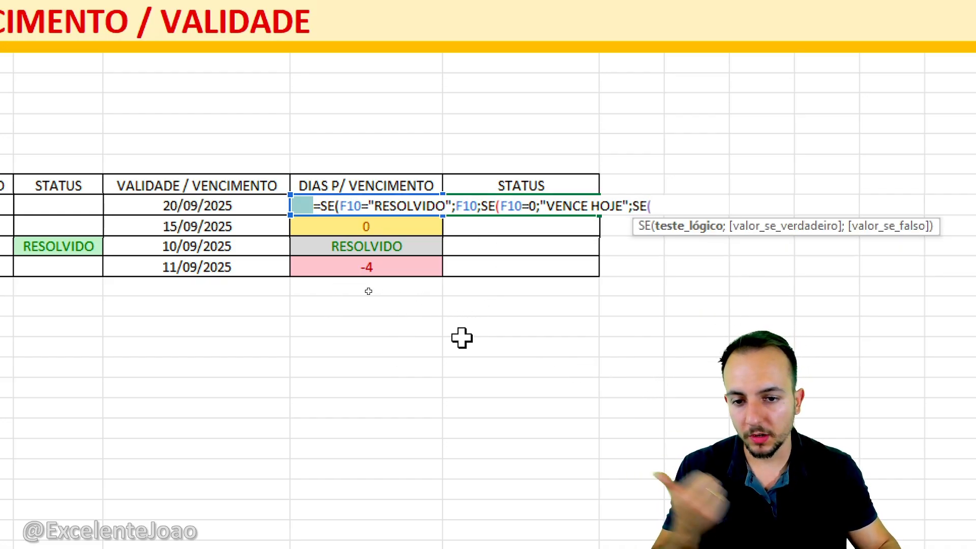
left_click(297, 203)
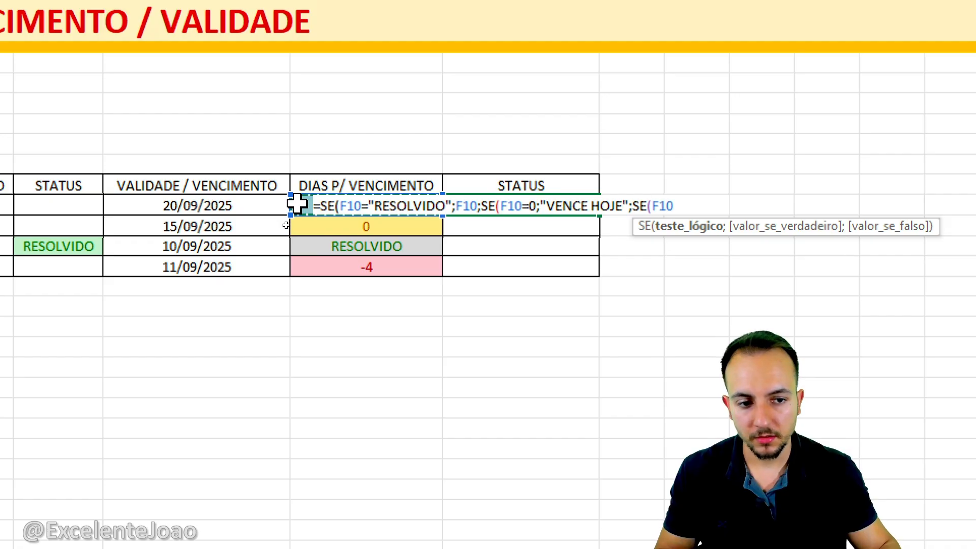
type(">")
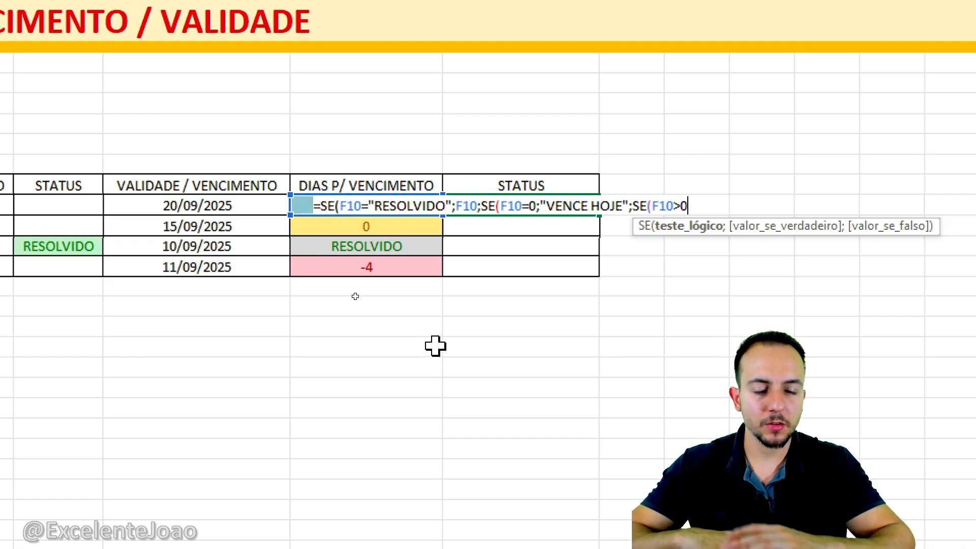
type("0;")
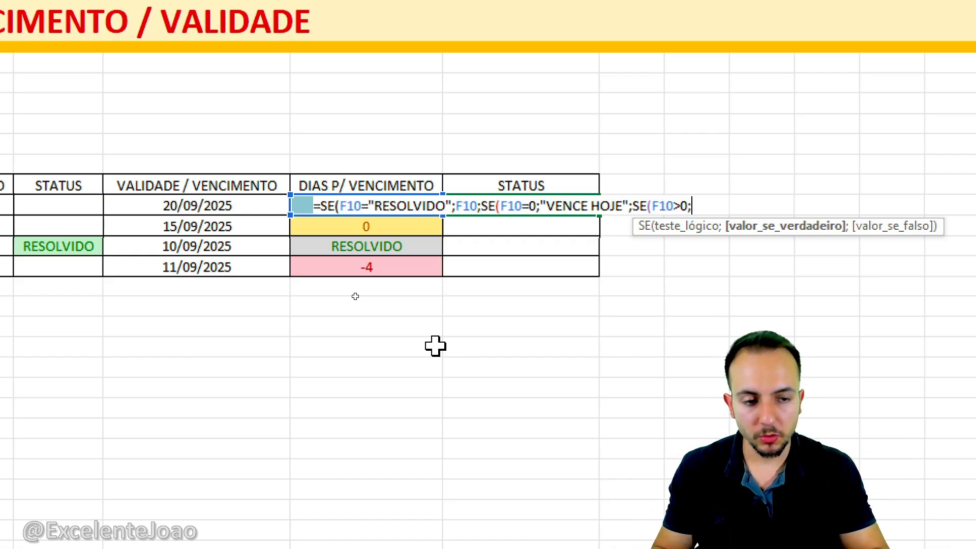
type("\"A VENCER")
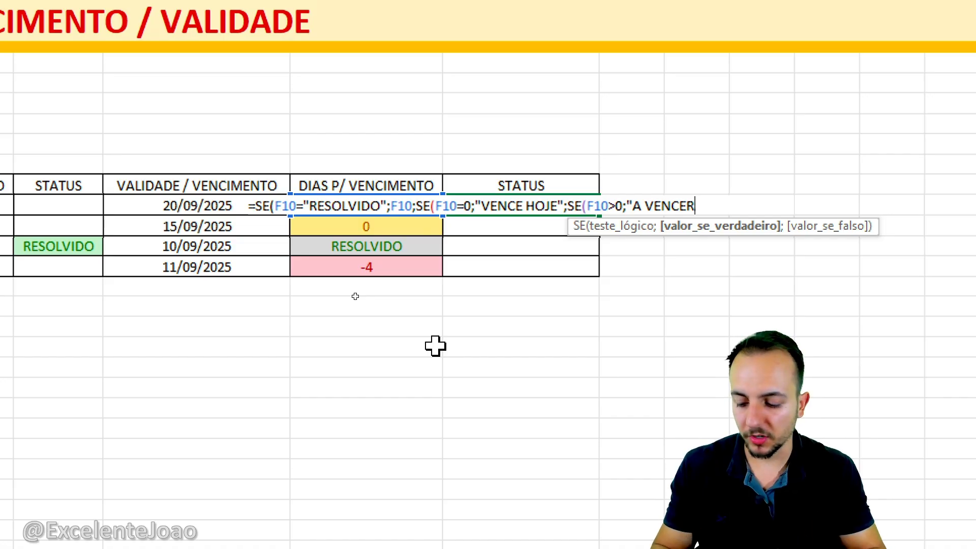
type("\";")
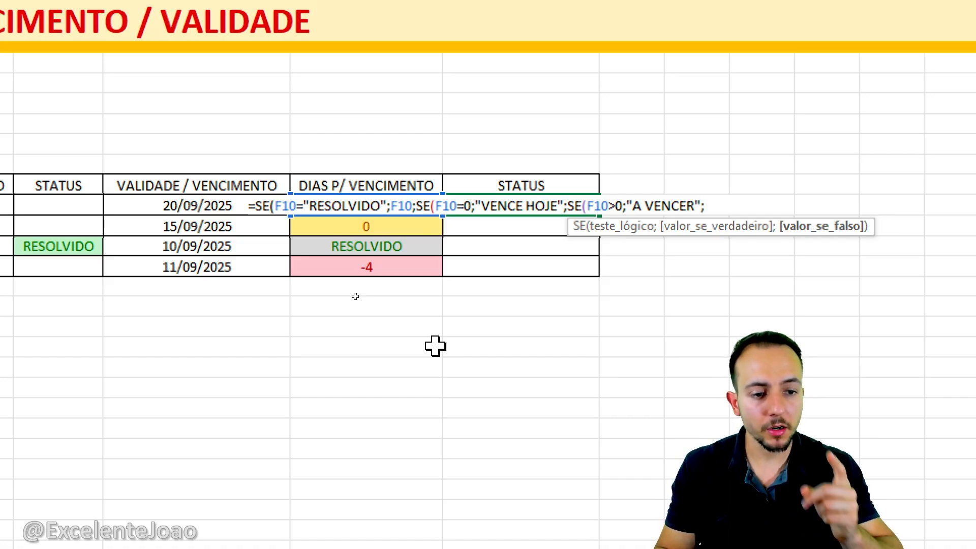
Complete the G10 formula with "VENCIDO" as the final false value and close all three SE functions.
left_click_drag(342, 230, 369, 164)
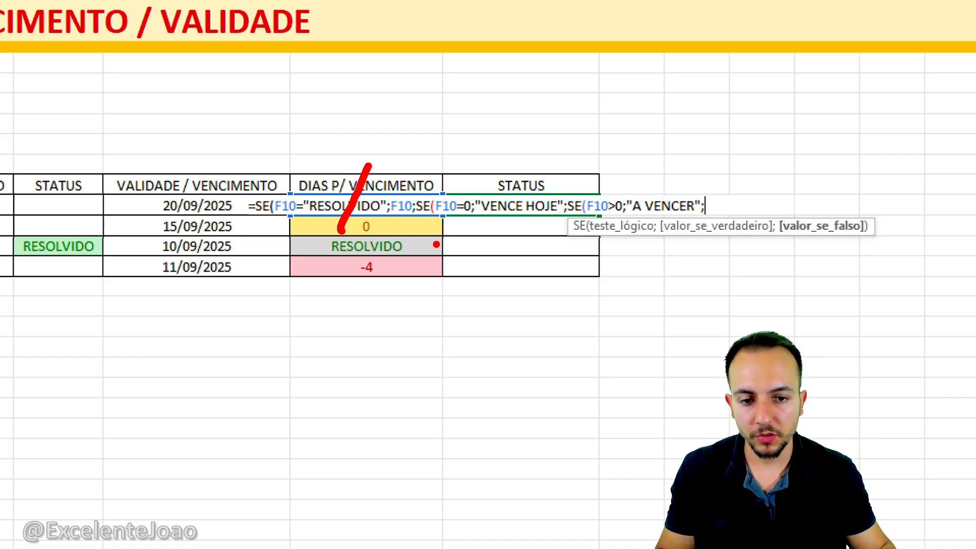
left_click_drag(491, 236, 541, 147)
left_click_drag(643, 238, 701, 155)
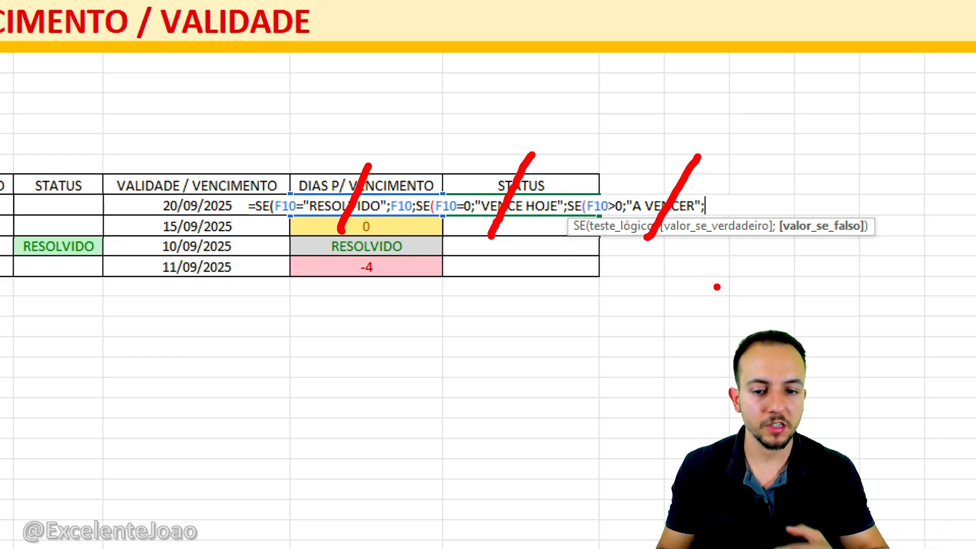
key("Escape")
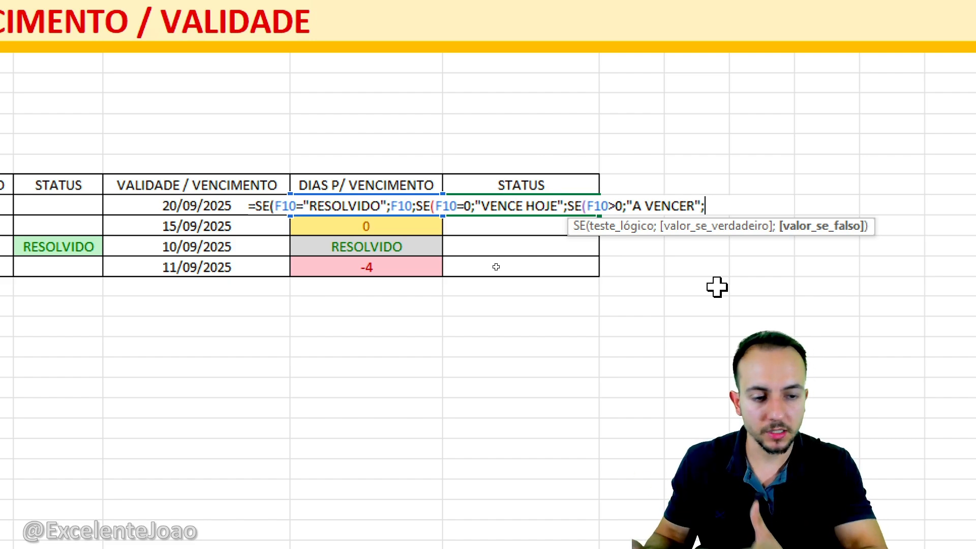
type("\"VENCIDO")
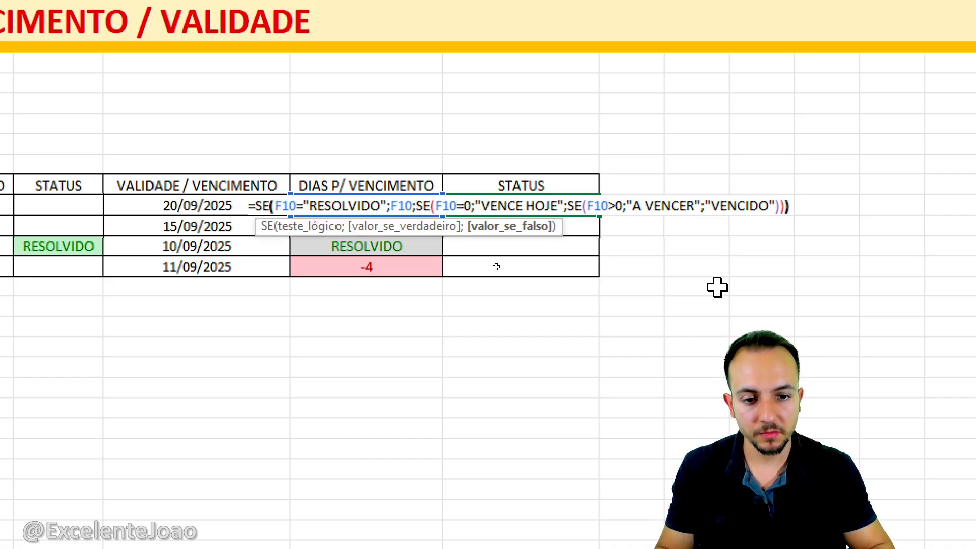
key("Return")
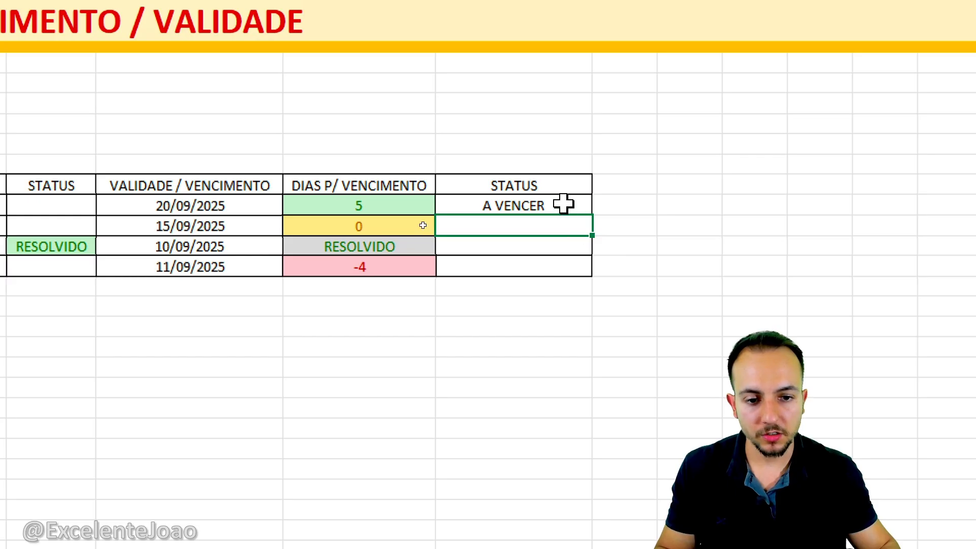
Fill the G10 status formula down through G13.
left_click(563, 203)
left_click_drag(591, 215, 584, 274)
left_click(508, 367)
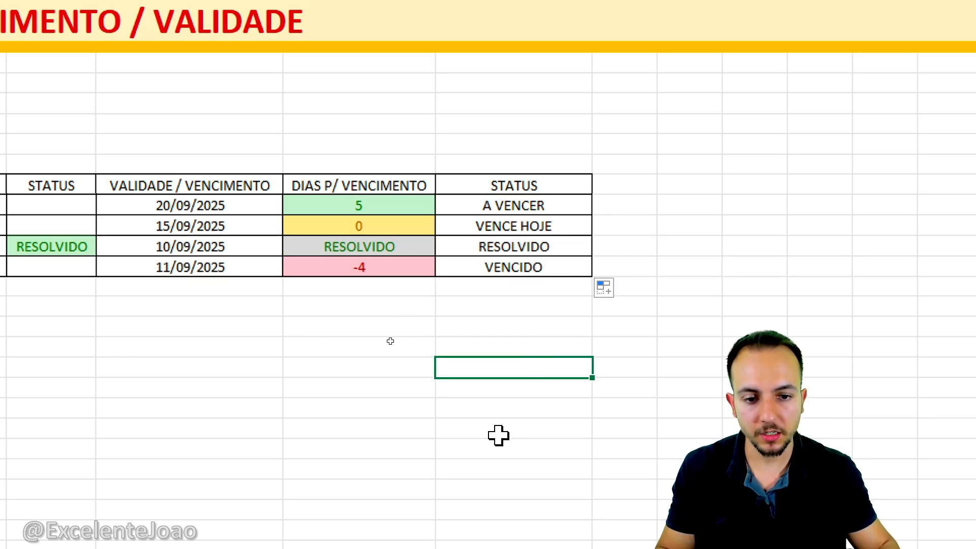
Start an equal-to highlight rule on the status cells G10:G13 for the value A VENCER.
left_click_drag(513, 205, 529, 263)
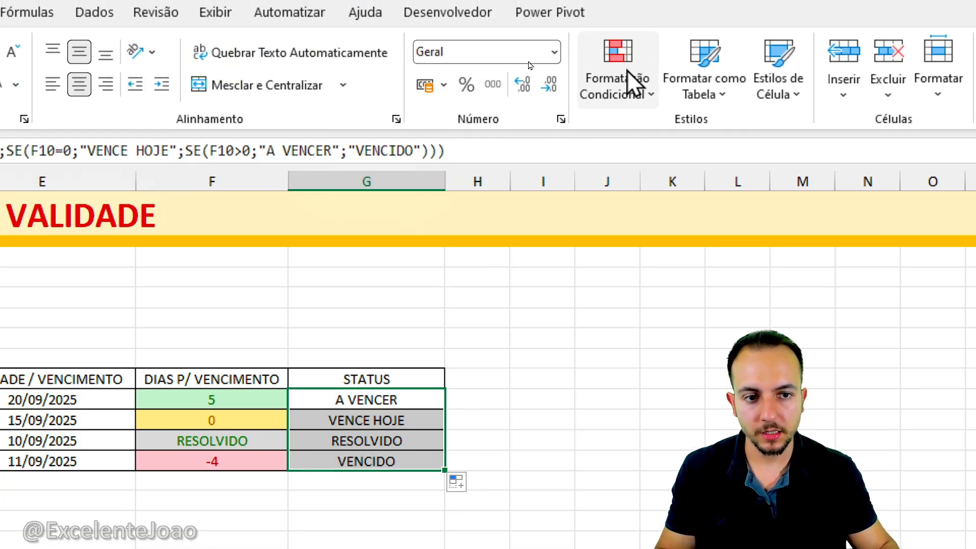
left_click(632, 81)
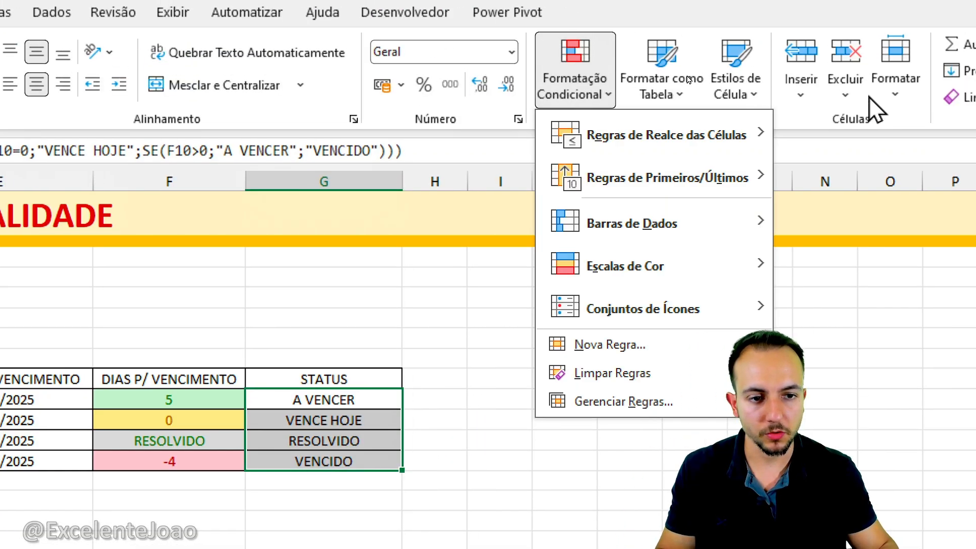
mouse_move(726, 139)
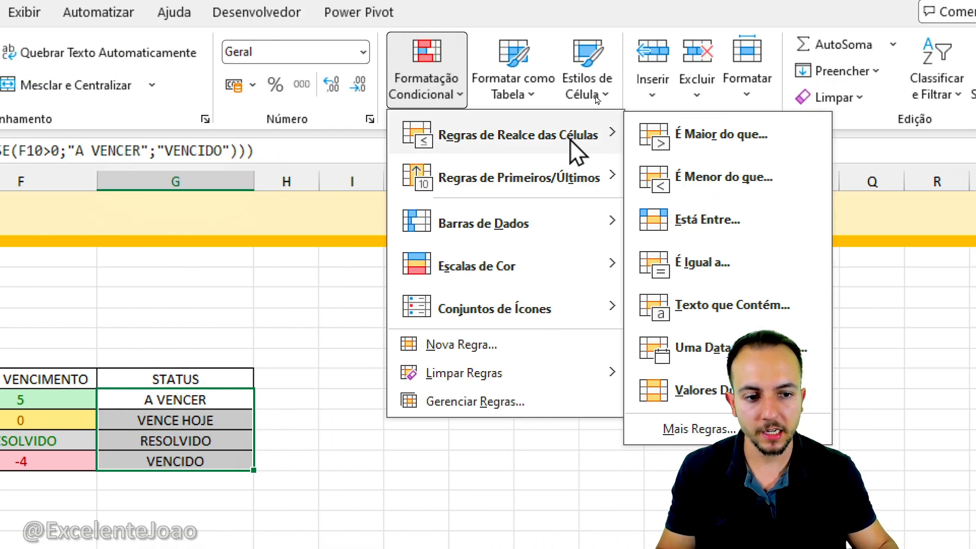
left_click(741, 269)
left_click_drag(435, 211, 422, 109)
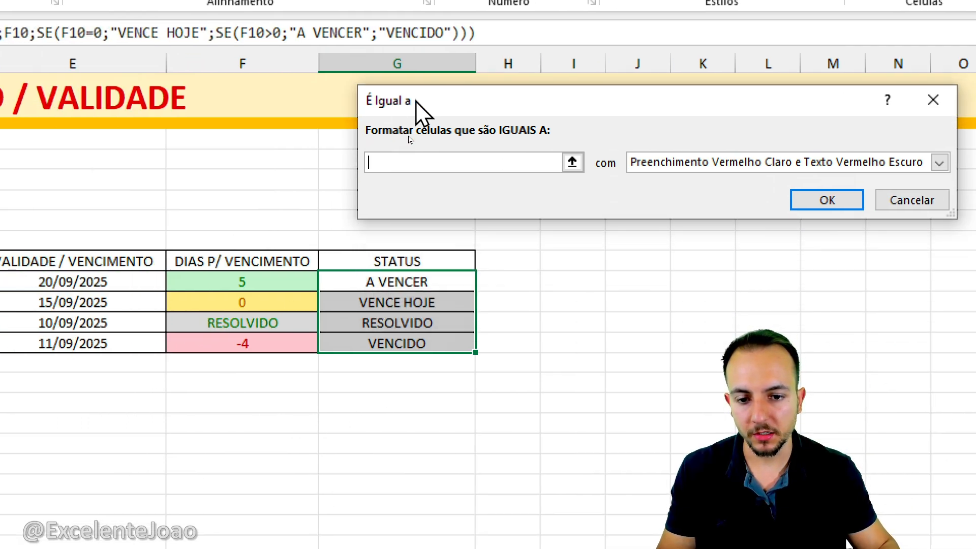
type("A VENCER")
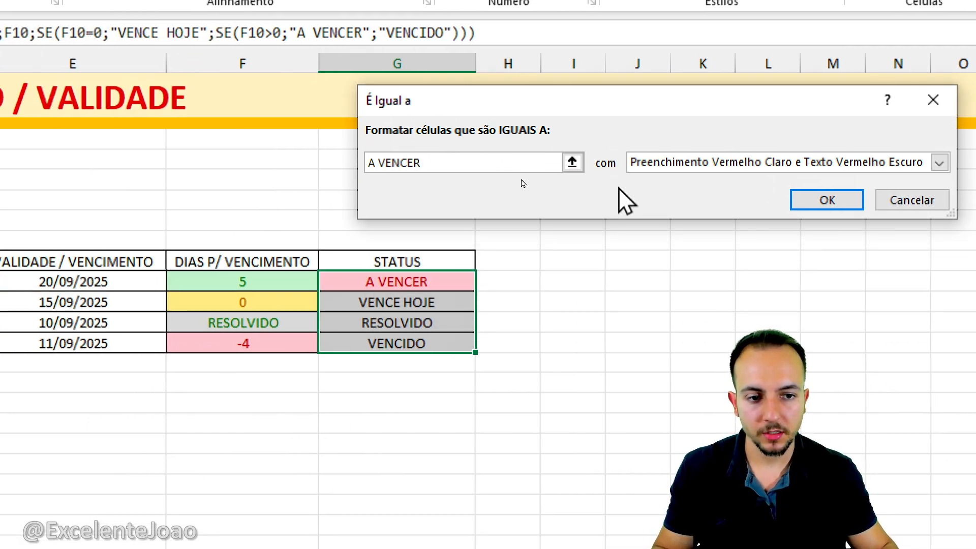
Format the A VENCER rule with Preenchimento Verde e Texto Verde Escuro and apply it.
left_click(681, 162)
left_click(685, 193)
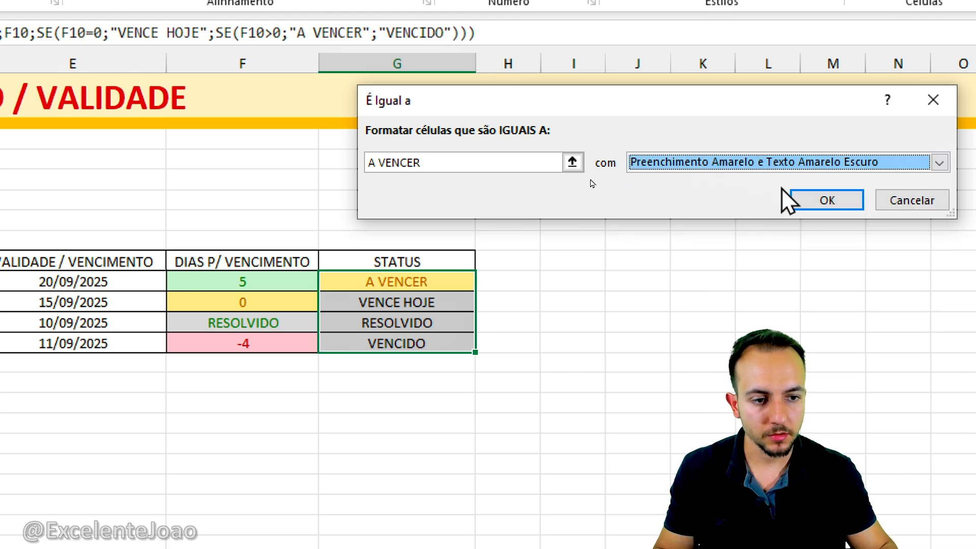
key("Down")
key("Down")
key("Down")
key("Return")
key("Return")
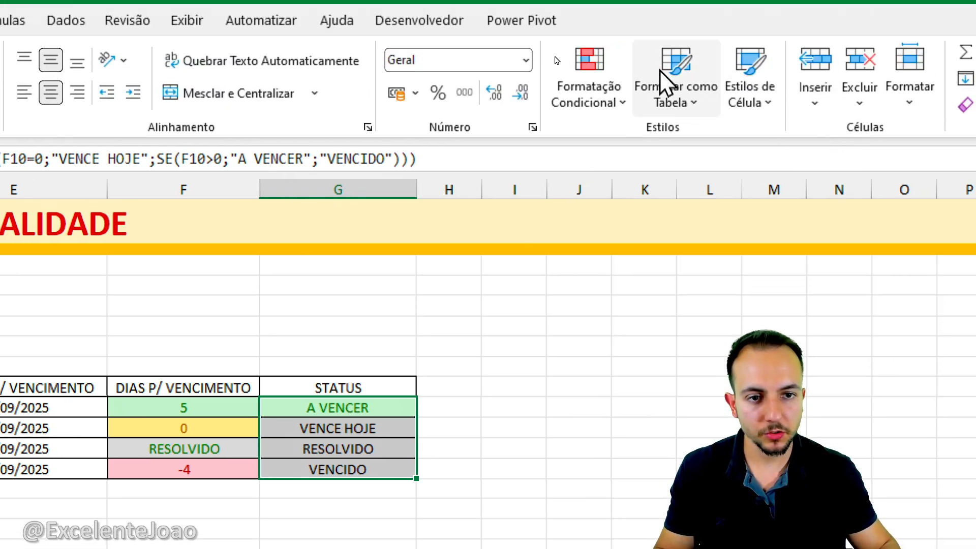
Add an equal-to rule on G10:G13 that formats VENCE HOJE with Preenchimento Amarelo e Texto Amarelo Escuro.
left_click(629, 88)
mouse_move(682, 142)
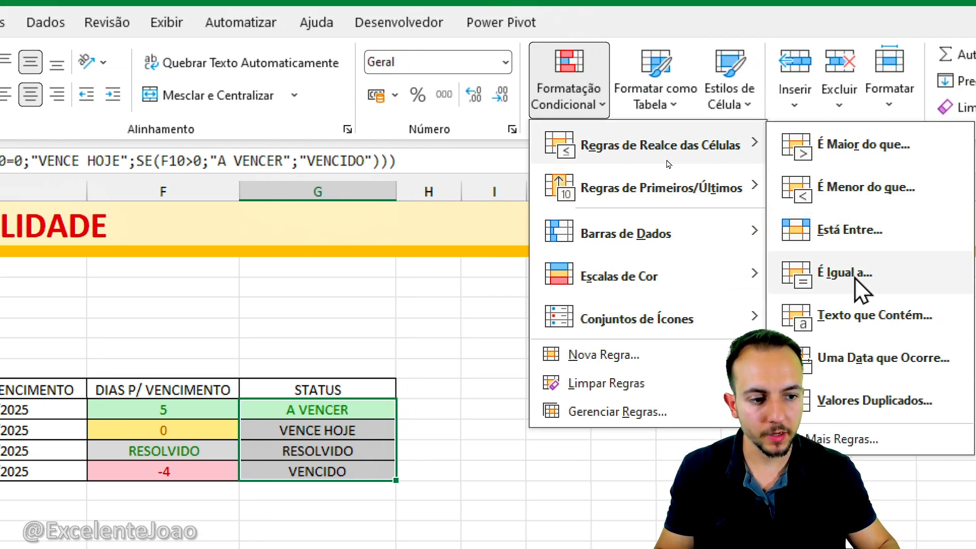
left_click(855, 277)
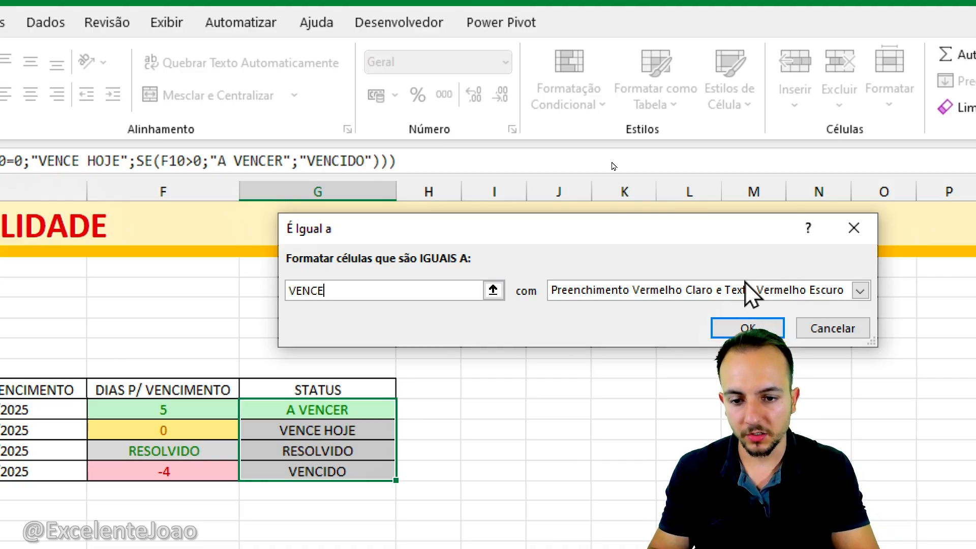
type("VENCE HOJE")
left_click(751, 292)
key("Down")
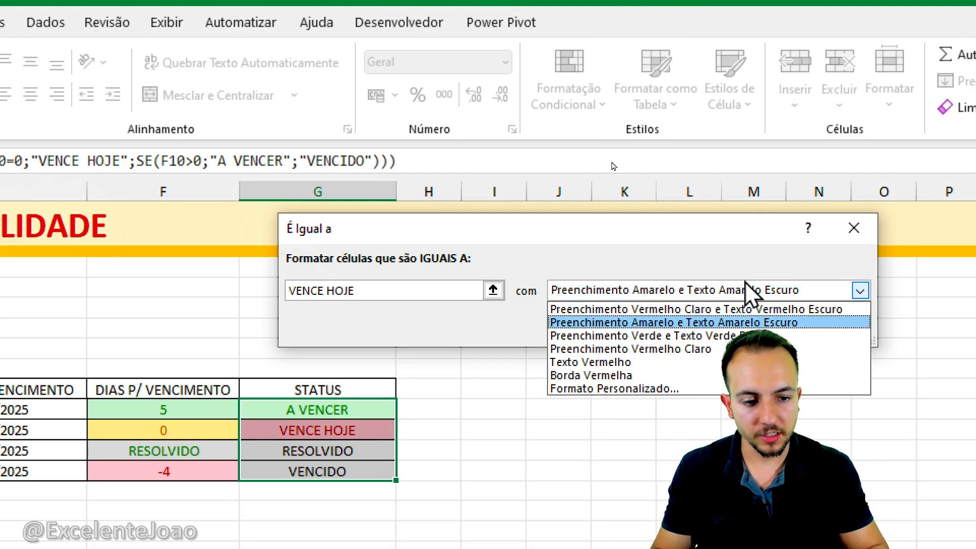
key("Return")
key("Return")
Add an equal-to rule on G10:G13 that formats VENCIDO with Preenchimento Vermelho Claro e Texto Vermelho Escuro.
left_click(574, 84)
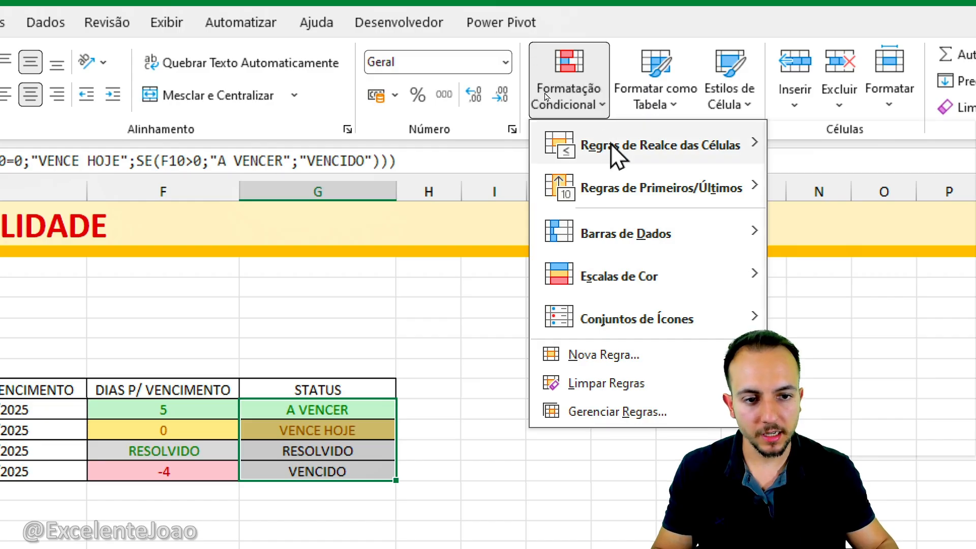
mouse_move(617, 152)
left_click(838, 271)
type("VEN")
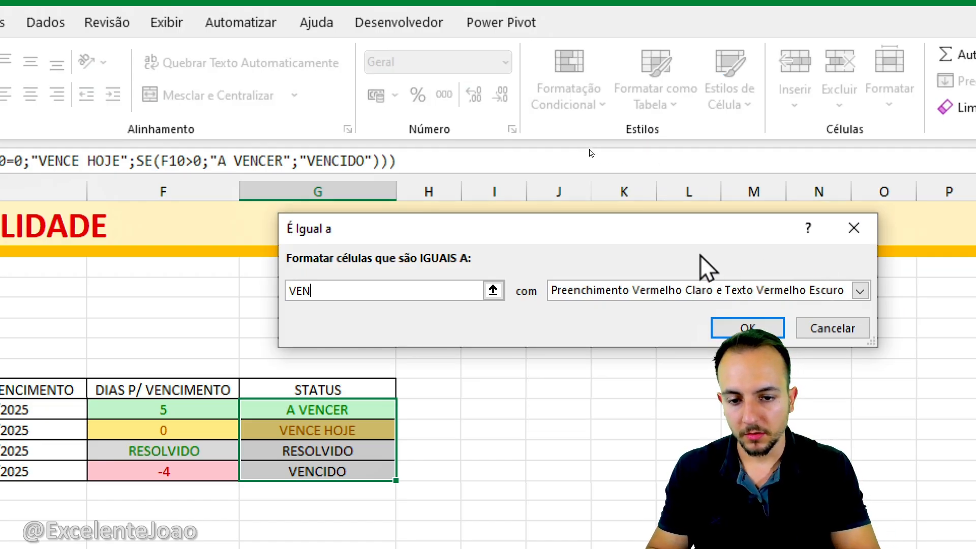
type("CIDO")
key("Return")
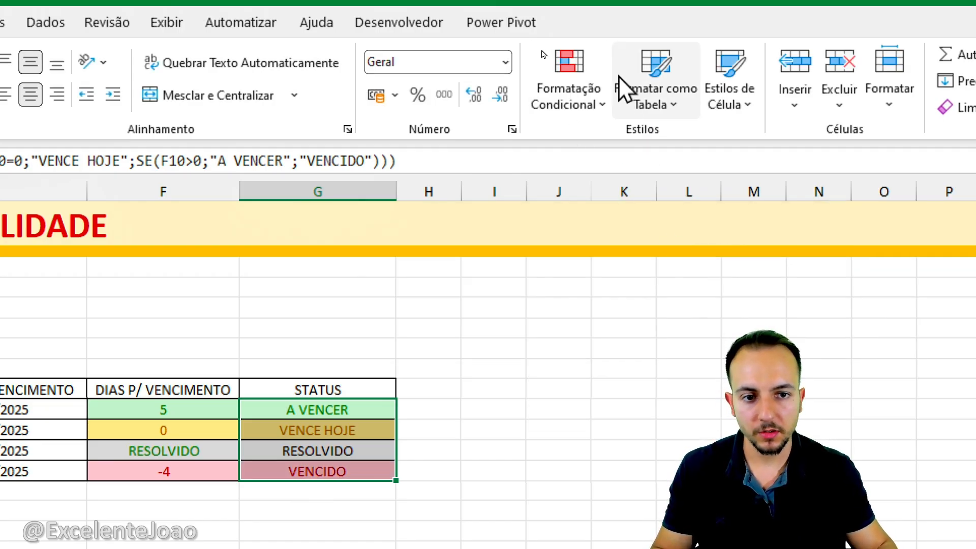
Add an equal-to rule on G10:G13 that gives RESOLVIDO a custom light grey fill.
left_click(544, 101)
mouse_move(584, 143)
left_click(840, 268)
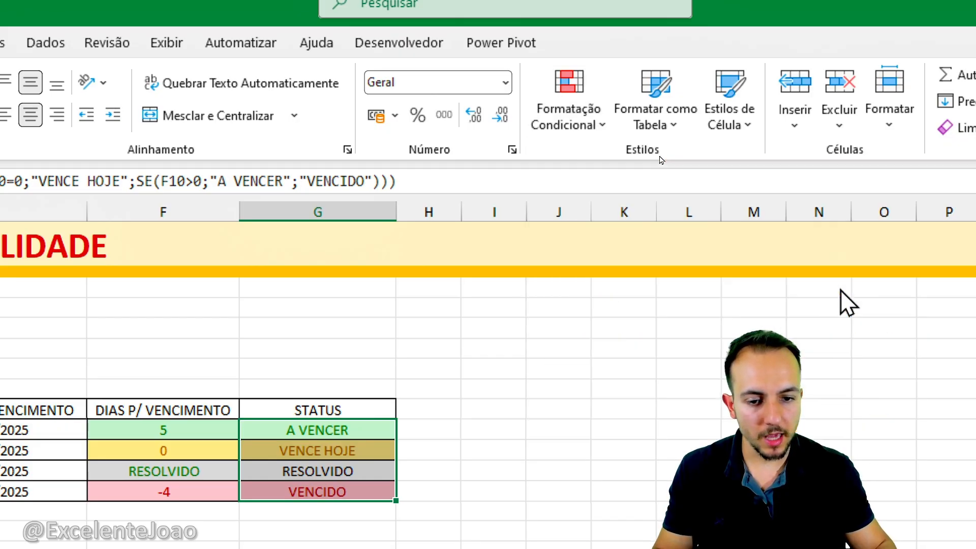
type("RESOLVIDO")
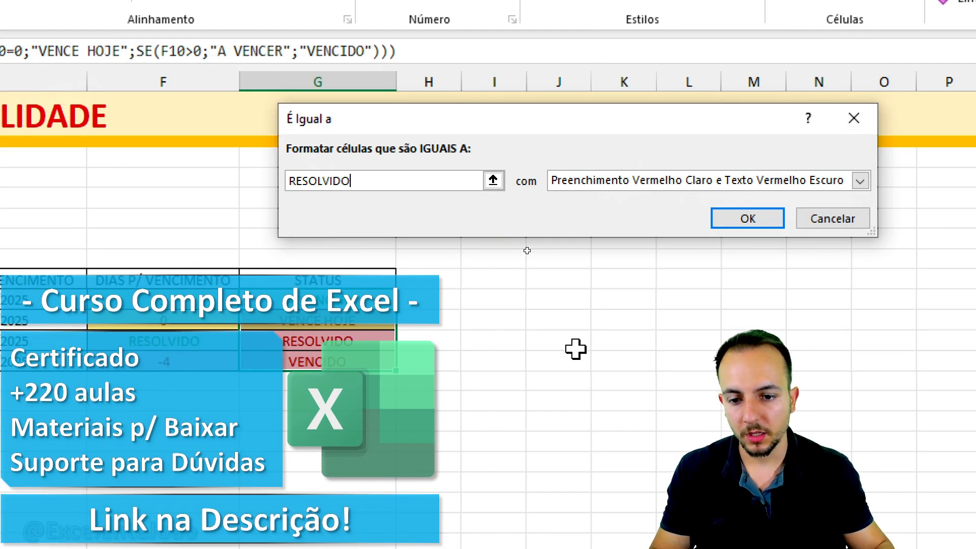
left_click(618, 180)
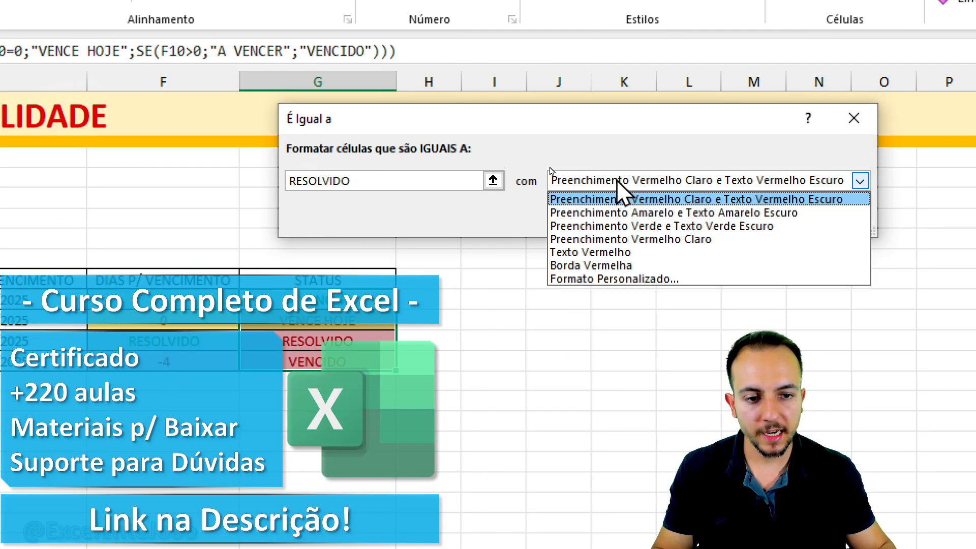
left_click(612, 278)
left_click(334, 42)
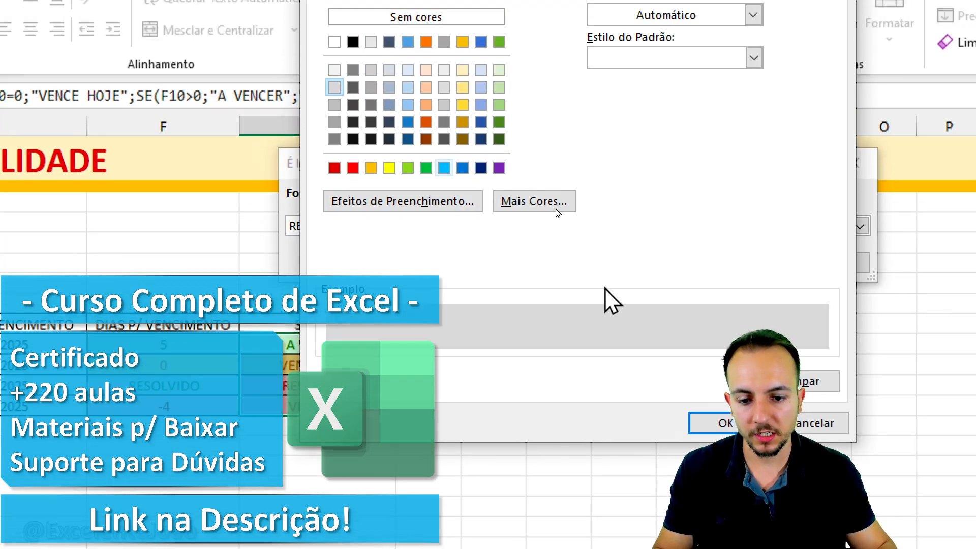
key("Return")
left_click(732, 262)
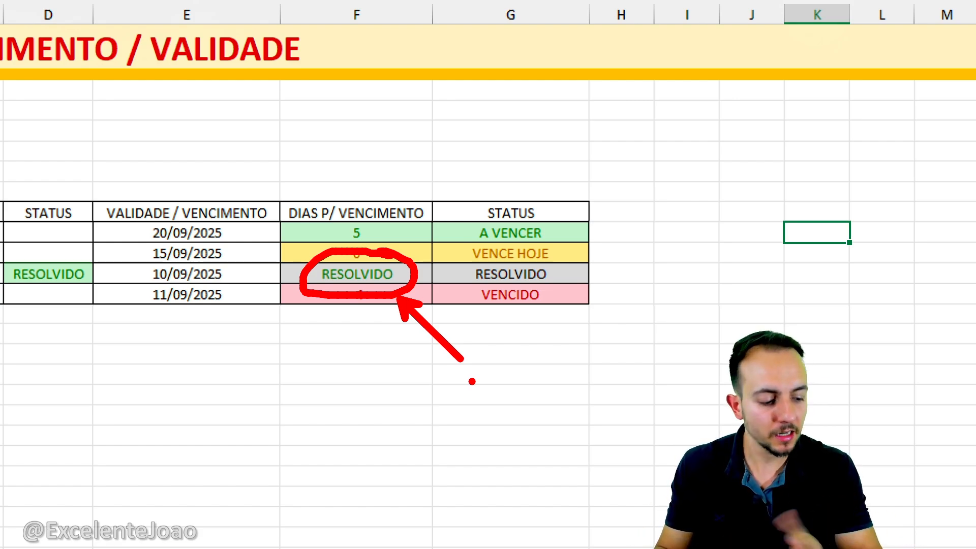
key("Escape")
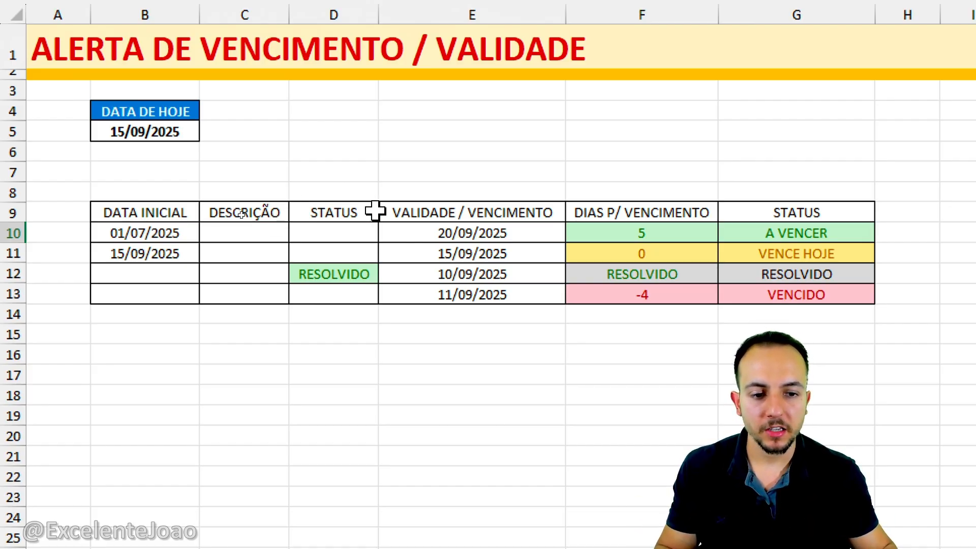
key("ctrl+2")
left_click_drag(497, 180, 431, 172)
mouse_move(271, 173)
left_mouse_down()
mouse_move(362, 192)
mouse_move(360, 168)
left_mouse_up()
key("e")
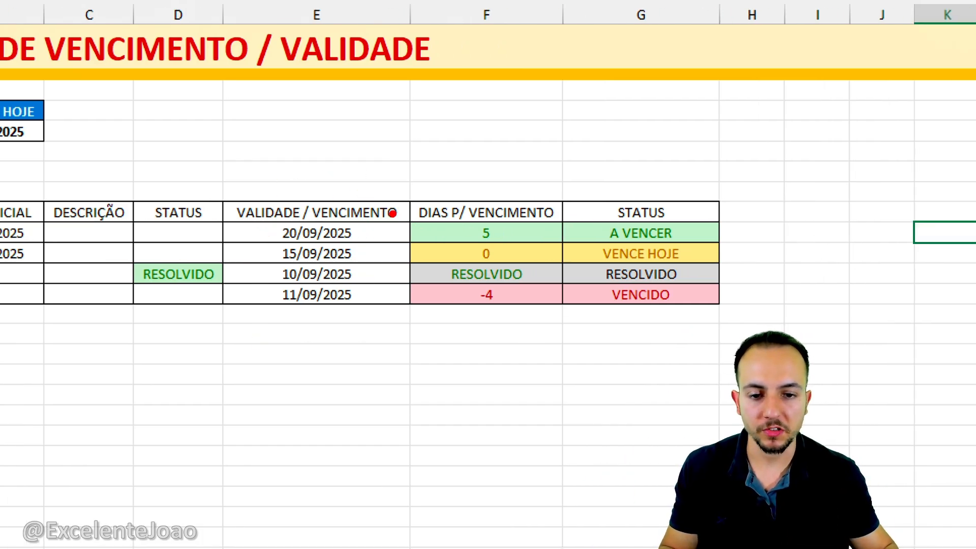
left_click_drag(501, 229, 563, 147)
left_click_drag(523, 248, 579, 223)
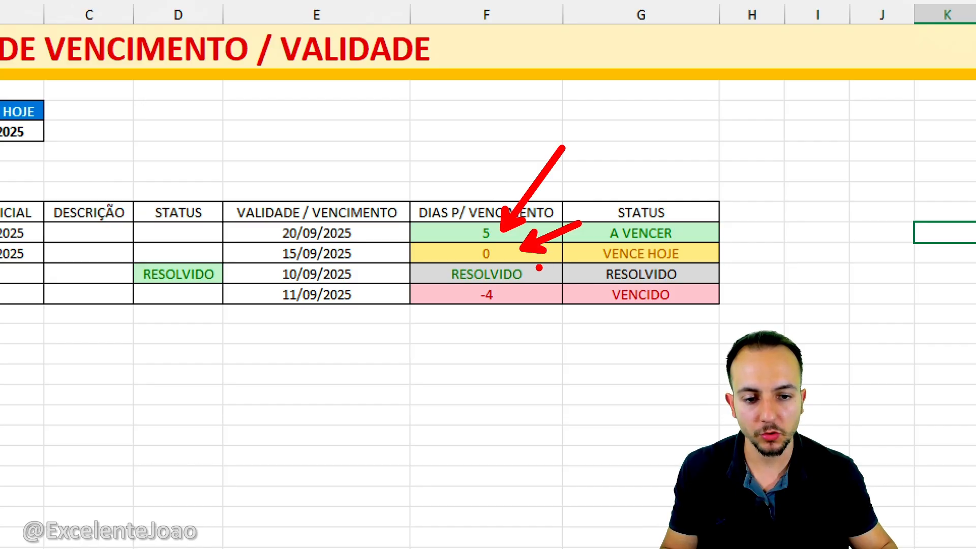
left_click_drag(538, 269, 591, 307)
left_click_drag(503, 307, 544, 372)
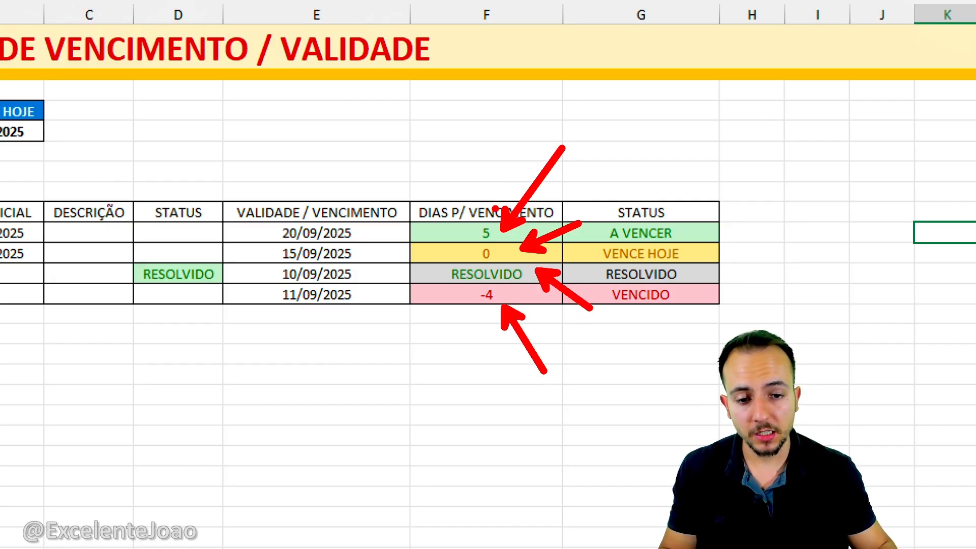
mouse_move(479, 205)
left_mouse_down()
mouse_move(498, 211)
mouse_move(461, 204)
left_mouse_up()
key("ctrl+z")
key("ctrl+z")
key("ctrl+z")
key("ctrl+z")
key("ctrl+z")
mouse_move(649, 216)
left_mouse_down()
mouse_move(578, 324)
mouse_move(650, 215)
left_mouse_up()
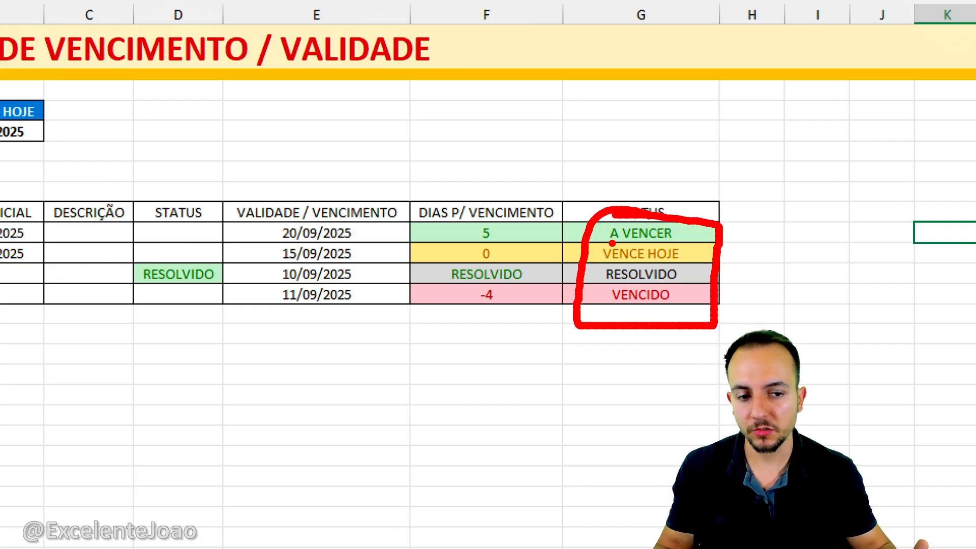
key("Escape")
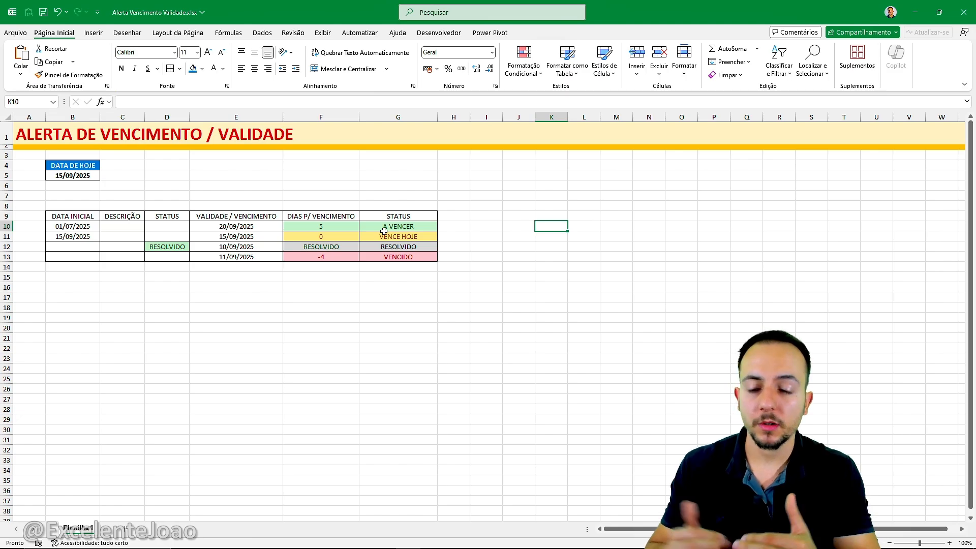
Select the DATA INICIAL header cell B9.
left_click(84, 216)
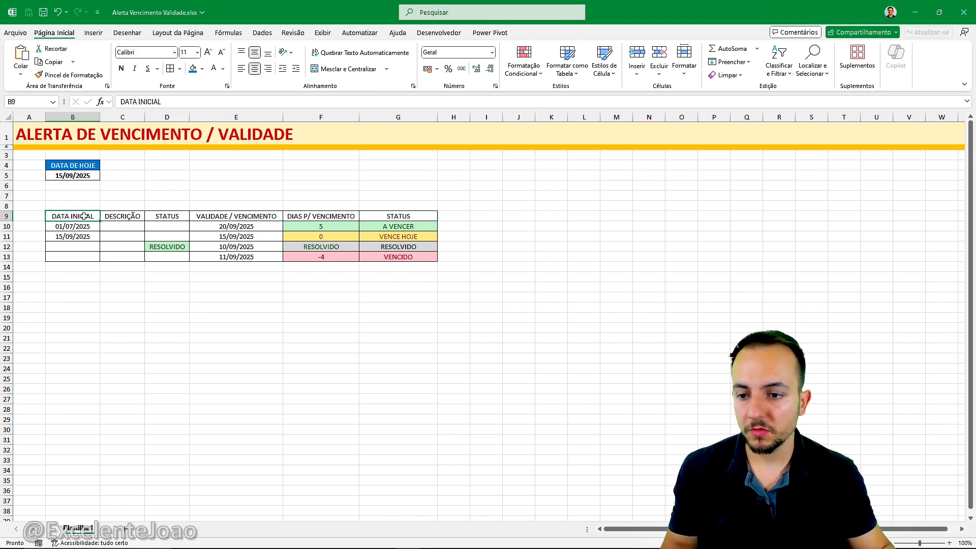